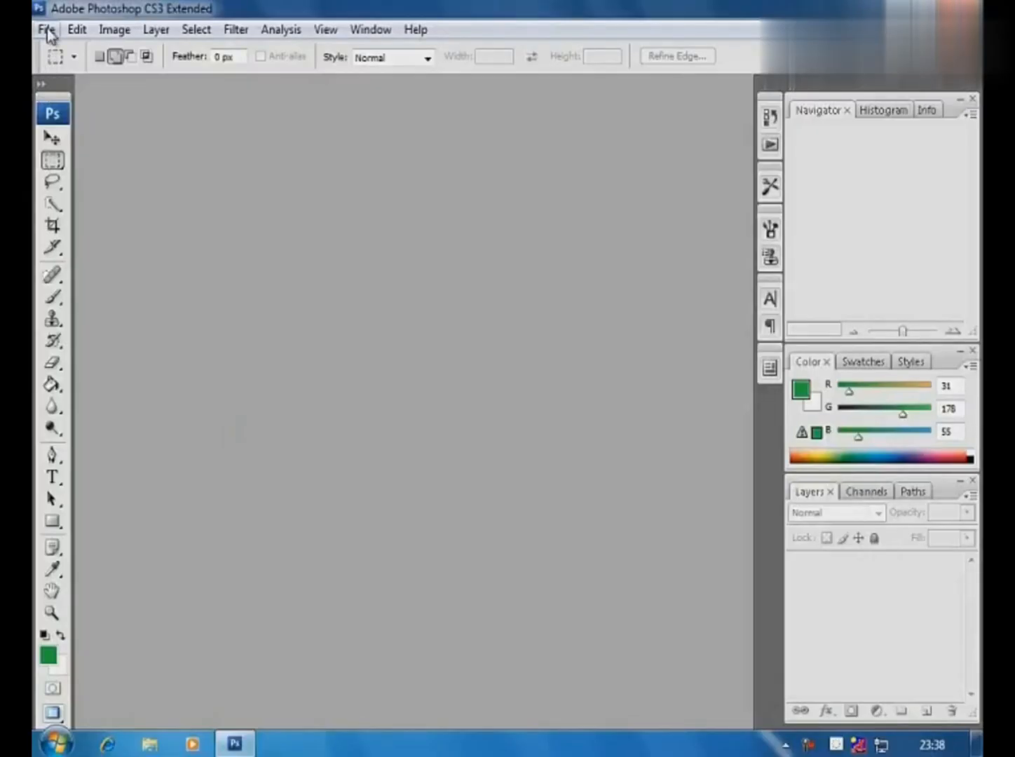
- Open the image Old Man Tore Photo.jpg from the Photo Retouching folder
{"action": "left_click", "coordinate": [47, 30]}
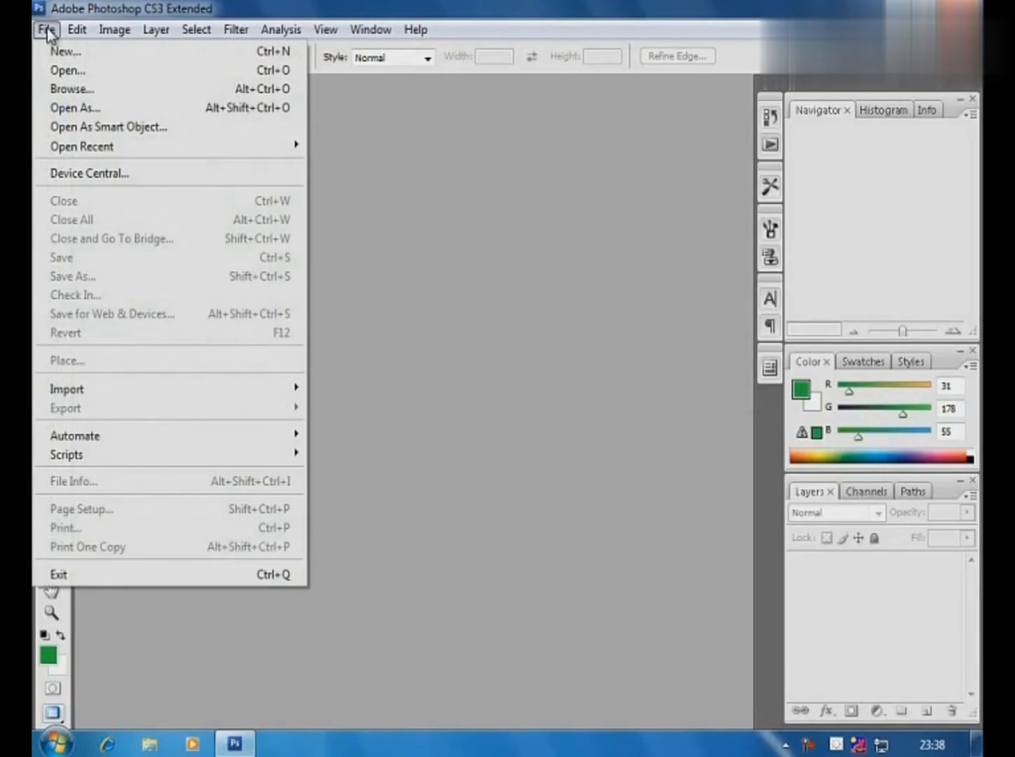
{"action": "left_click", "coordinate": [59, 70]}
{"action": "left_click", "coordinate": [515, 189]}
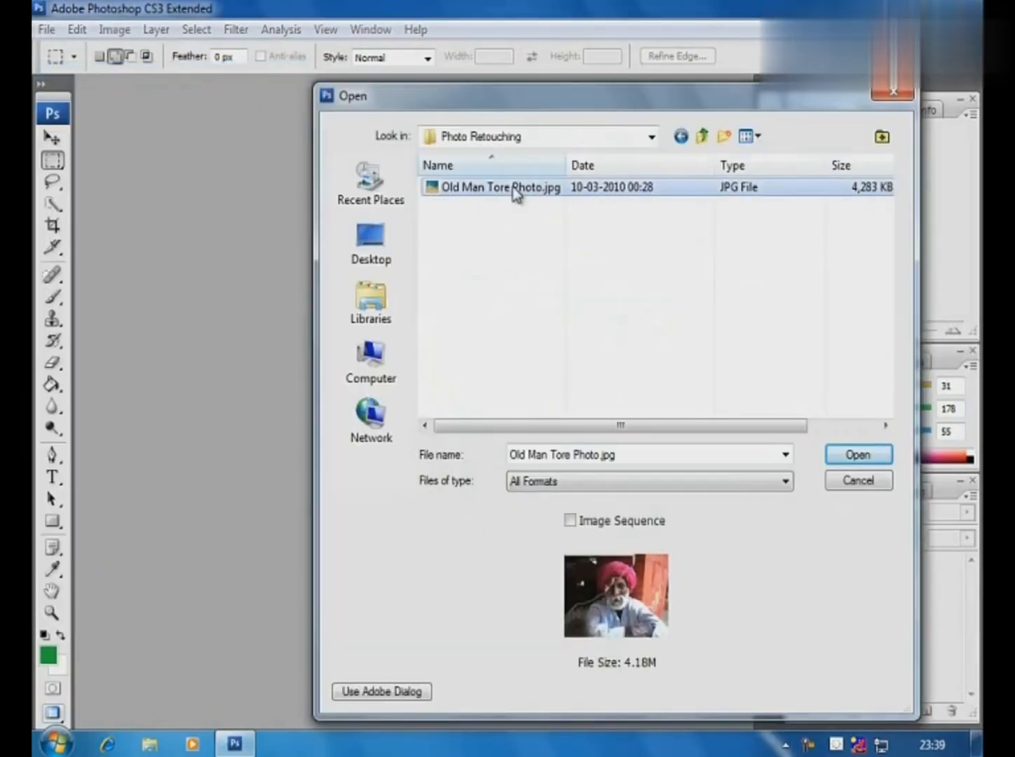
{"action": "left_click", "coordinate": [848, 455]}
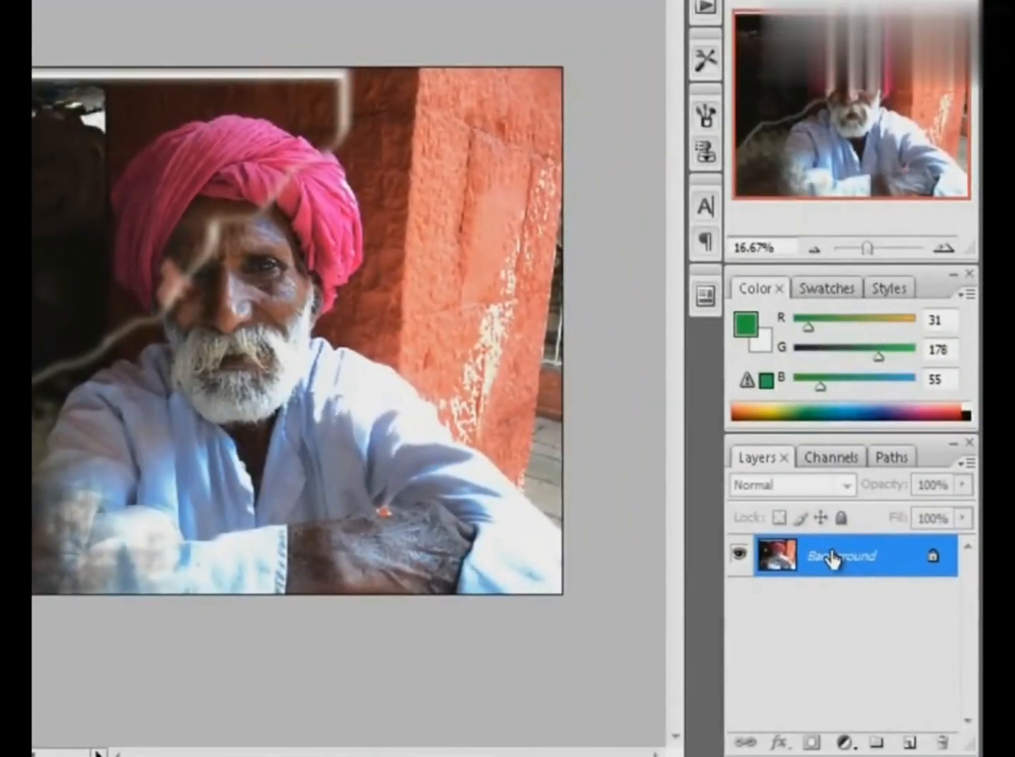
- Duplicate the Background layer and rename the copy Old Man
{"action": "key", "text": "ctrl+j"}
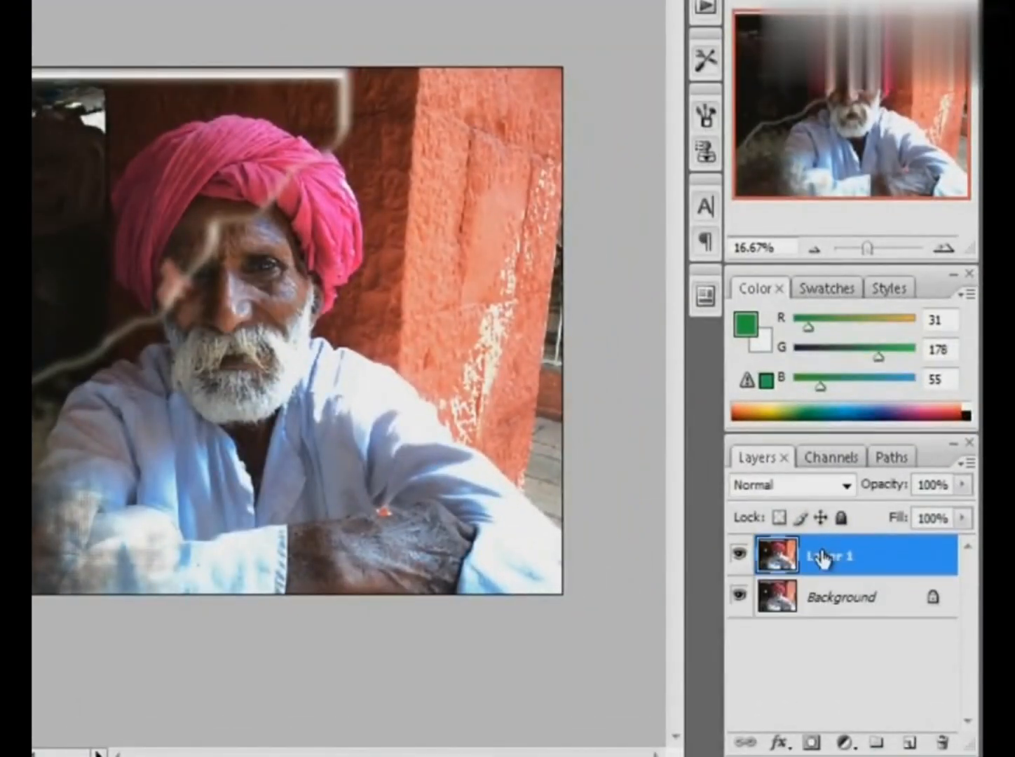
{"action": "double_click", "coordinate": [827, 557]}
{"action": "type", "text": "Old Man"}
{"action": "left_click", "coordinate": [918, 555]}
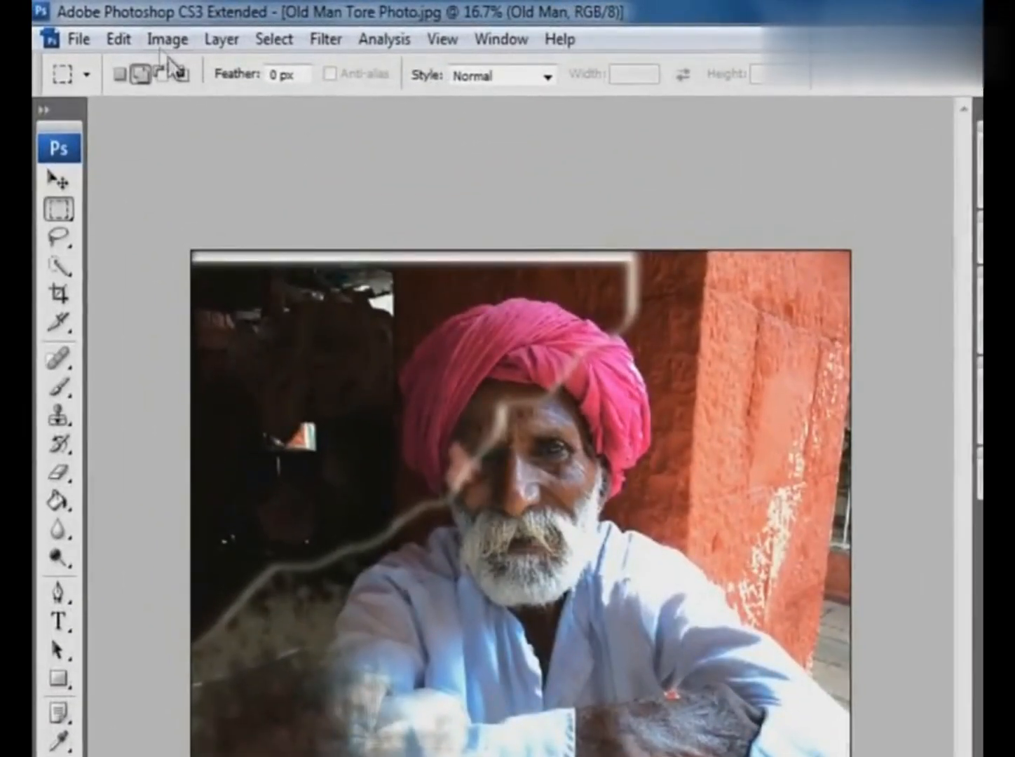
- Brighten the Old Man layer with a Curves adjustment by raising the curve's midtones
{"action": "left_click", "coordinate": [138, 31]}
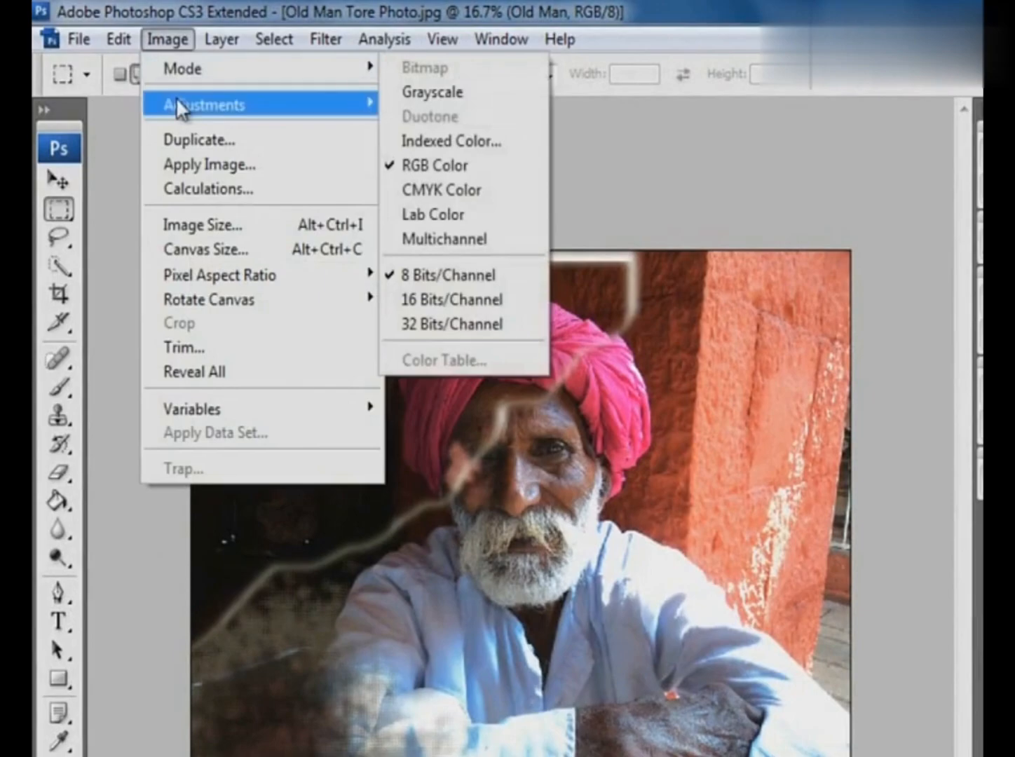
{"action": "mouse_move", "coordinate": [176, 105]}
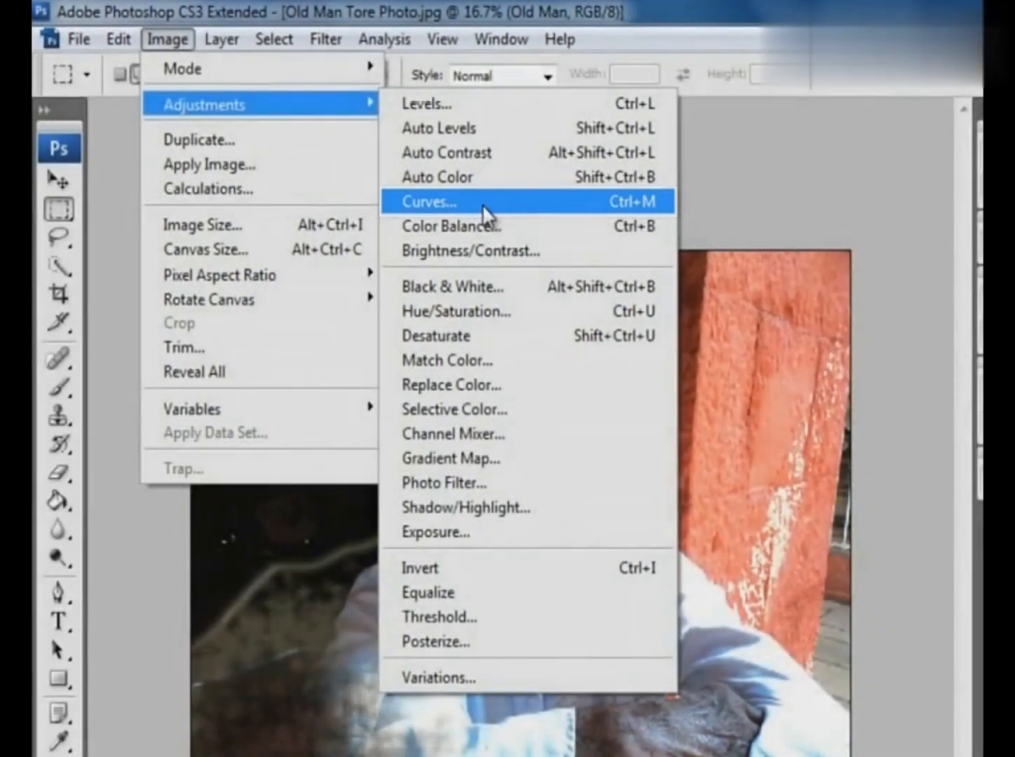
{"action": "left_click", "coordinate": [483, 208]}
{"action": "left_click_drag", "start_coordinate": [726, 349], "coordinate": [699, 288]}
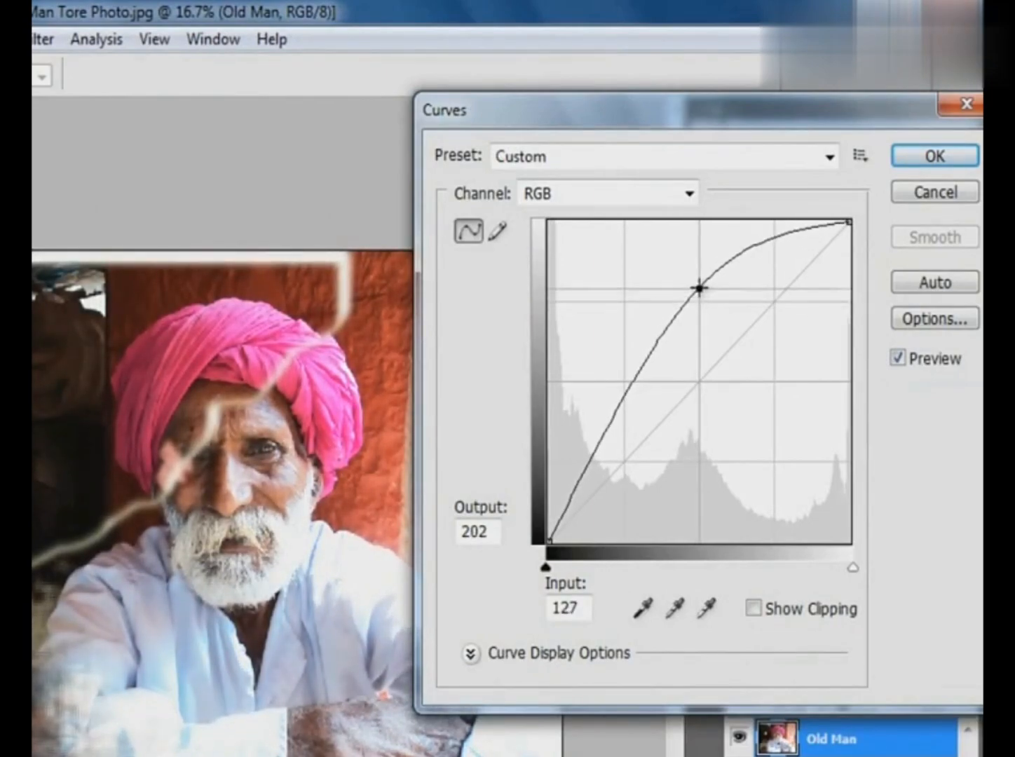
{"action": "left_click", "coordinate": [945, 157]}
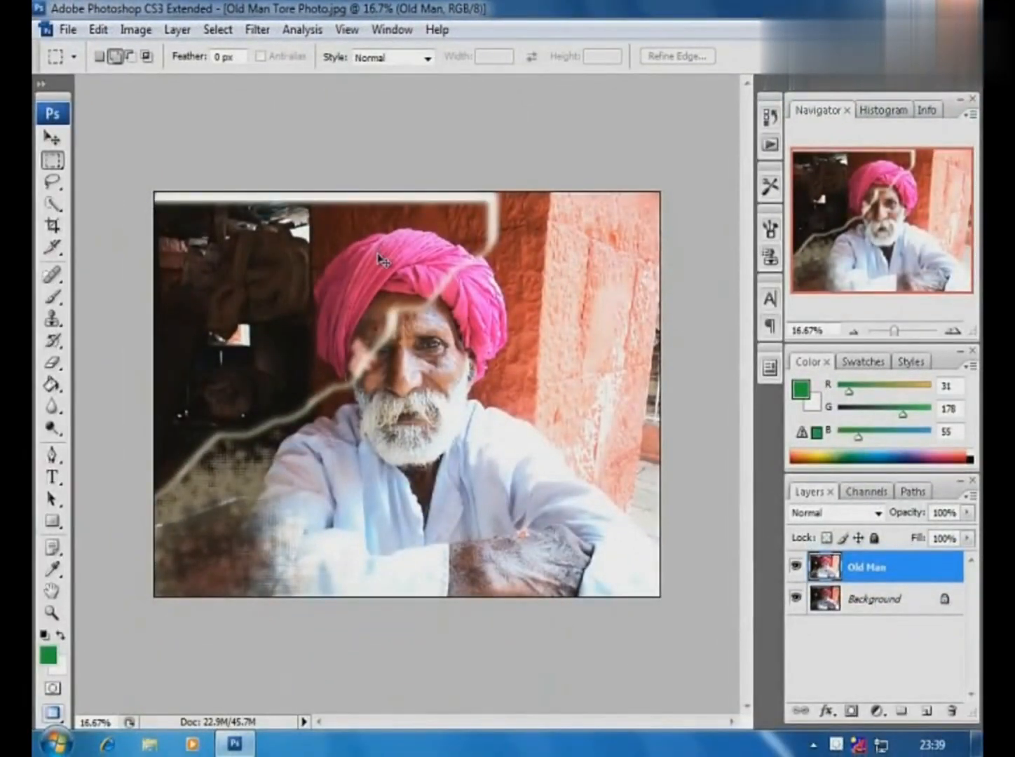
- Apply Hue/Saturation to the Old Man layer with Hue +16, Saturation +12 and Lightness -10
{"action": "left_click_drag", "start_coordinate": [202, 168], "coordinate": [637, 591]}
{"action": "left_click_drag", "start_coordinate": [154, 122], "coordinate": [662, 564]}
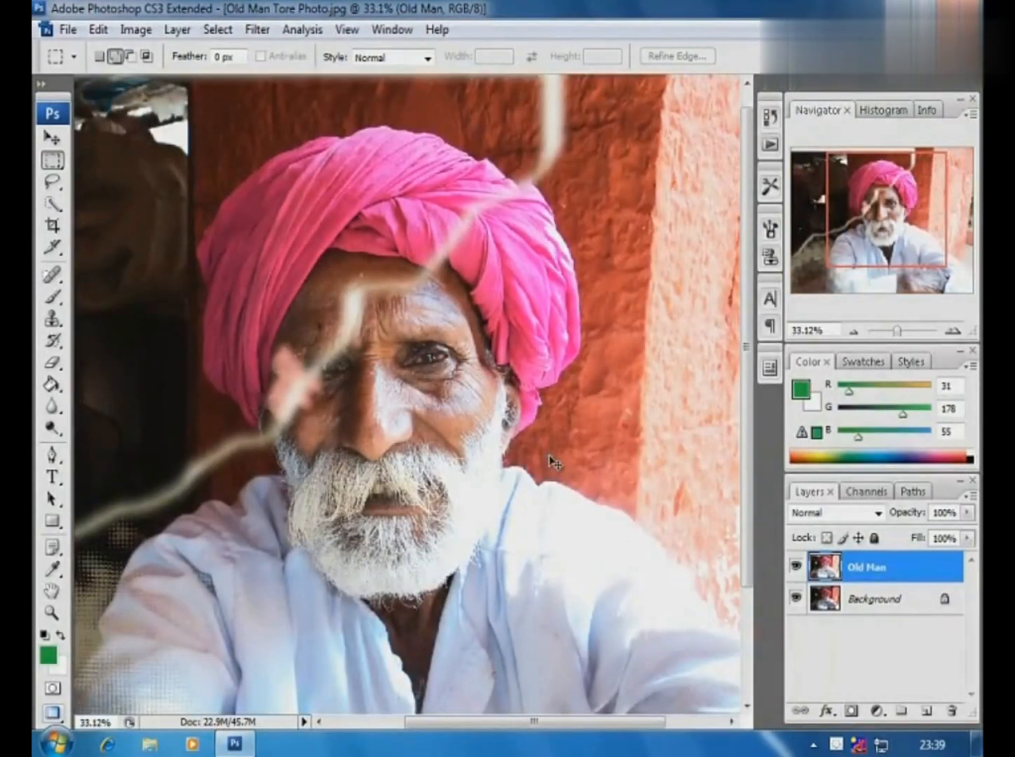
{"action": "key", "text": "ctrl+u"}
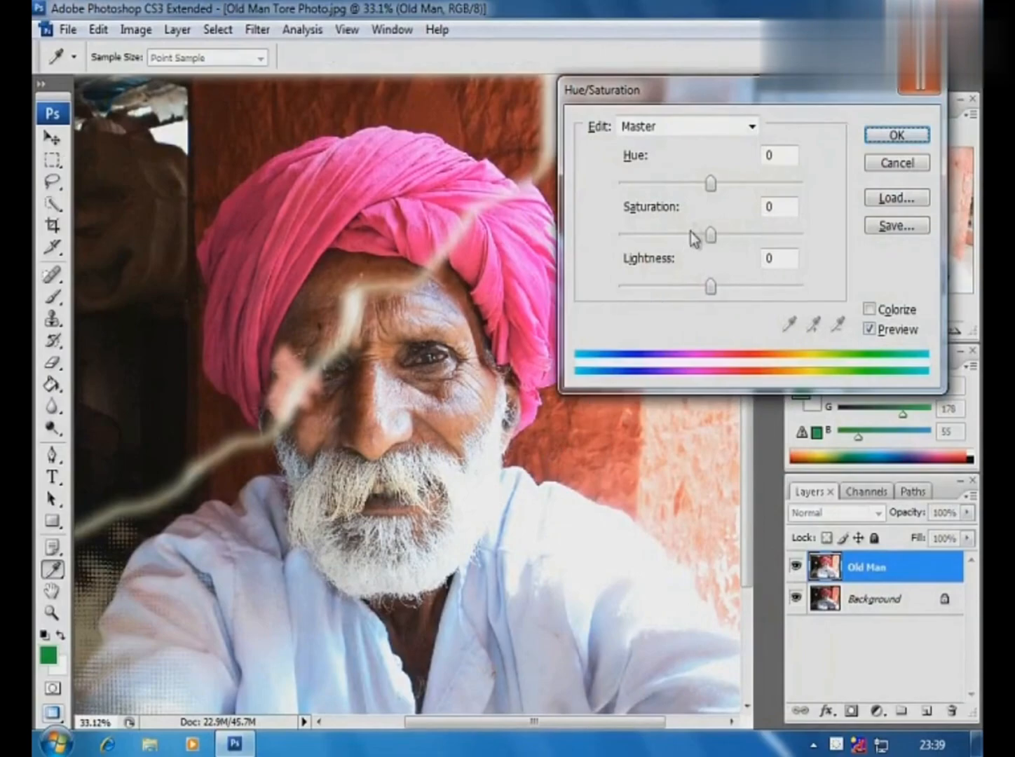
{"action": "mouse_move", "coordinate": [714, 185]}
{"action": "left_mouse_down"}
{"action": "mouse_move", "coordinate": [688, 188]}
{"action": "mouse_move", "coordinate": [728, 185]}
{"action": "left_mouse_up"}
{"action": "mouse_move", "coordinate": [710, 234]}
{"action": "left_mouse_down"}
{"action": "mouse_move", "coordinate": [686, 237]}
{"action": "mouse_move", "coordinate": [740, 239]}
{"action": "mouse_move", "coordinate": [707, 241]}
{"action": "left_mouse_up"}
{"action": "mouse_move", "coordinate": [712, 287]}
{"action": "left_mouse_down"}
{"action": "mouse_move", "coordinate": [727, 287]}
{"action": "mouse_move", "coordinate": [702, 289]}
{"action": "left_mouse_up"}
{"action": "left_click_drag", "start_coordinate": [703, 234], "coordinate": [723, 249]}
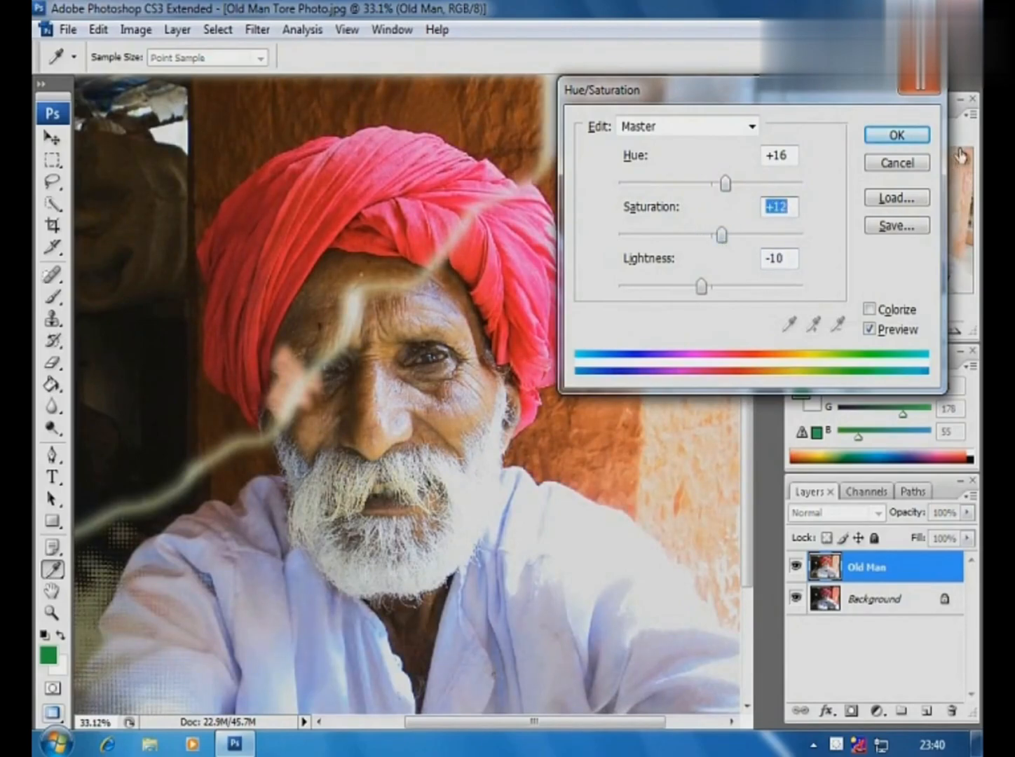
{"action": "left_click", "coordinate": [896, 134]}
- Clone wall texture with the Clone Stamp tool over the vertical tear on the wall above the turban's upper-right side
{"action": "key", "text": "m"}
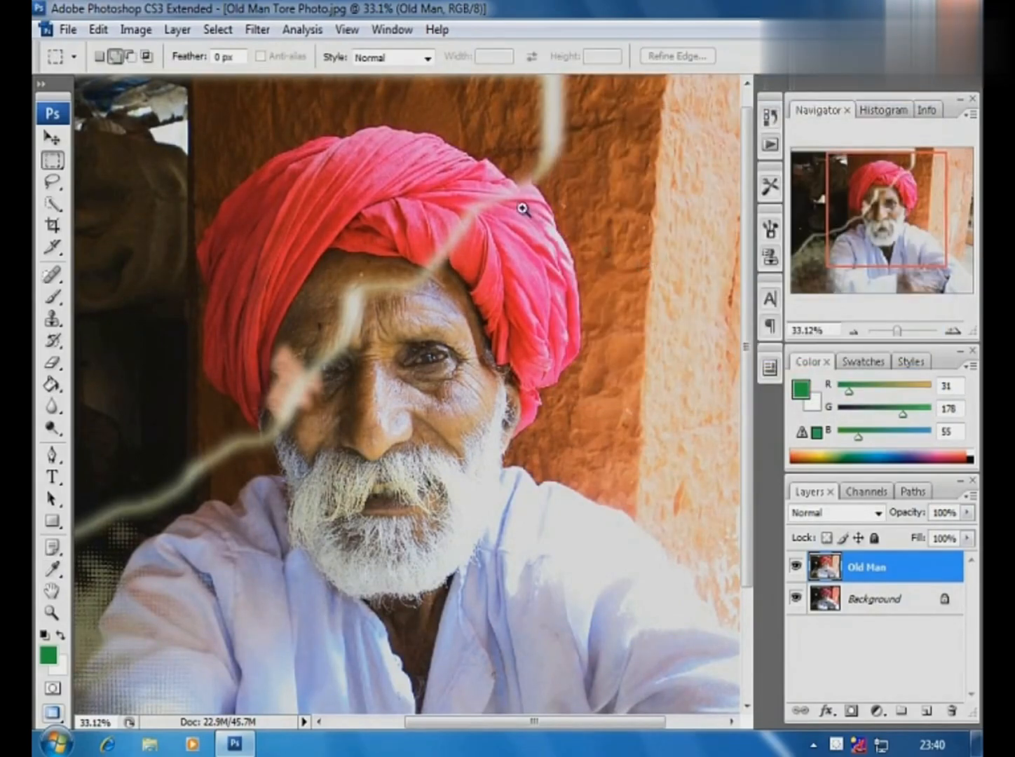
{"action": "left_click", "coordinate": [520, 203], "text": "alt"}
{"action": "left_click", "coordinate": [433, 225], "text": "alt"}
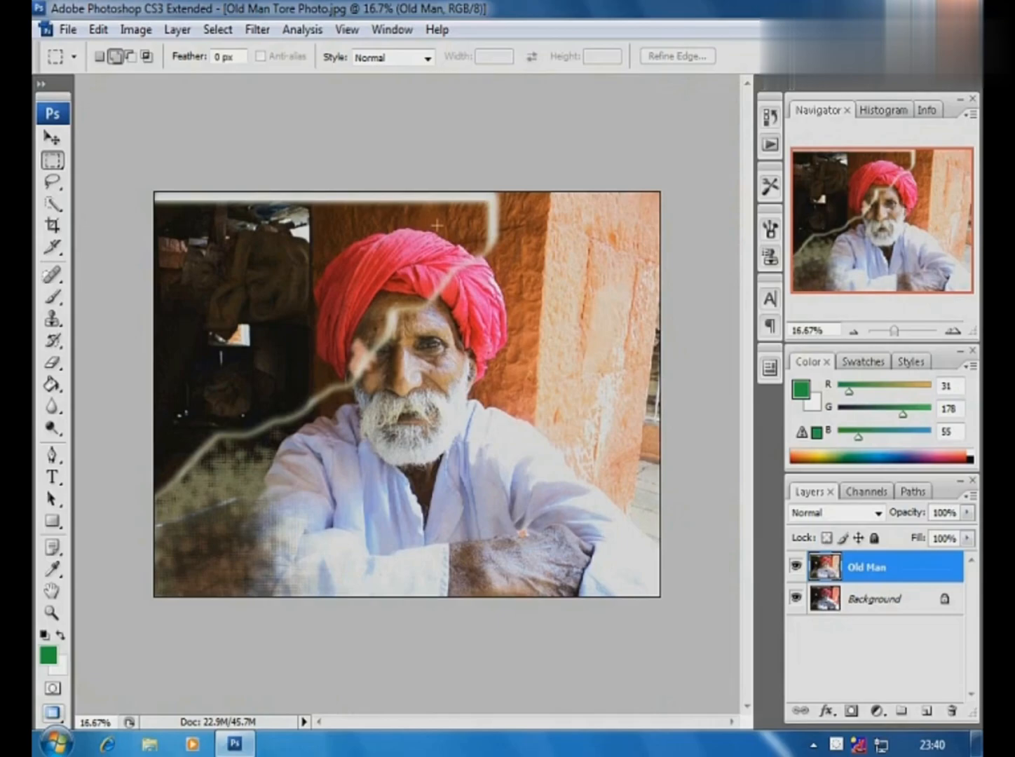
{"action": "key", "text": "ctrl+space"}
{"action": "left_click_drag", "start_coordinate": [322, 131], "coordinate": [588, 298]}
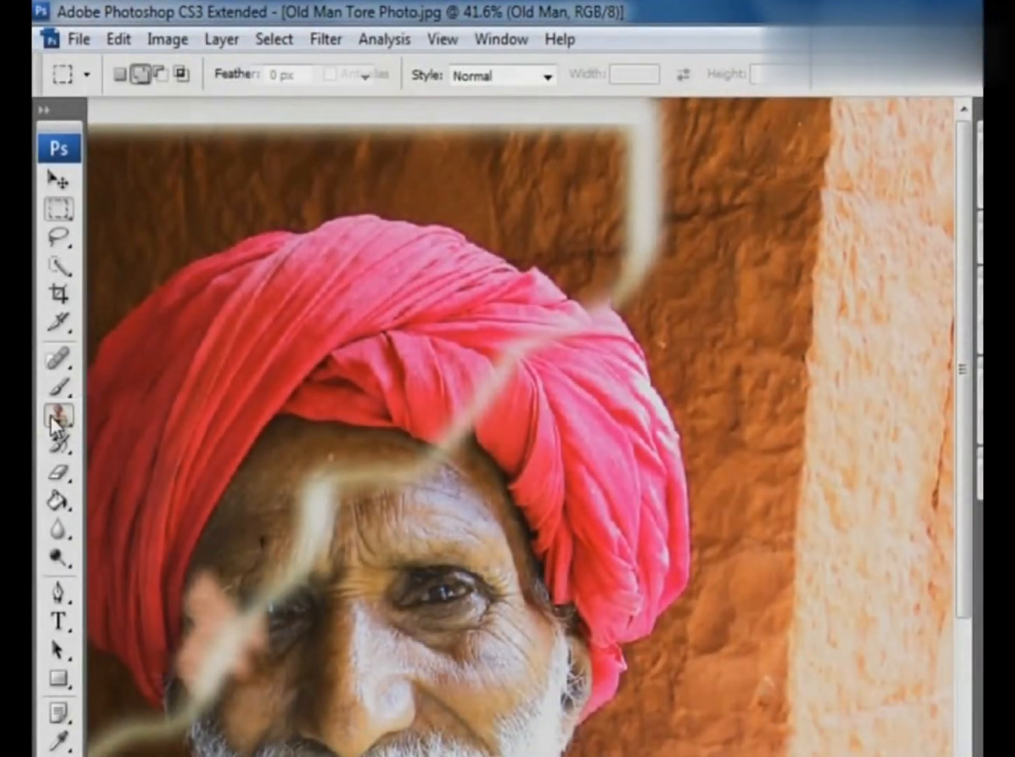
{"action": "left_click", "coordinate": [56, 419]}
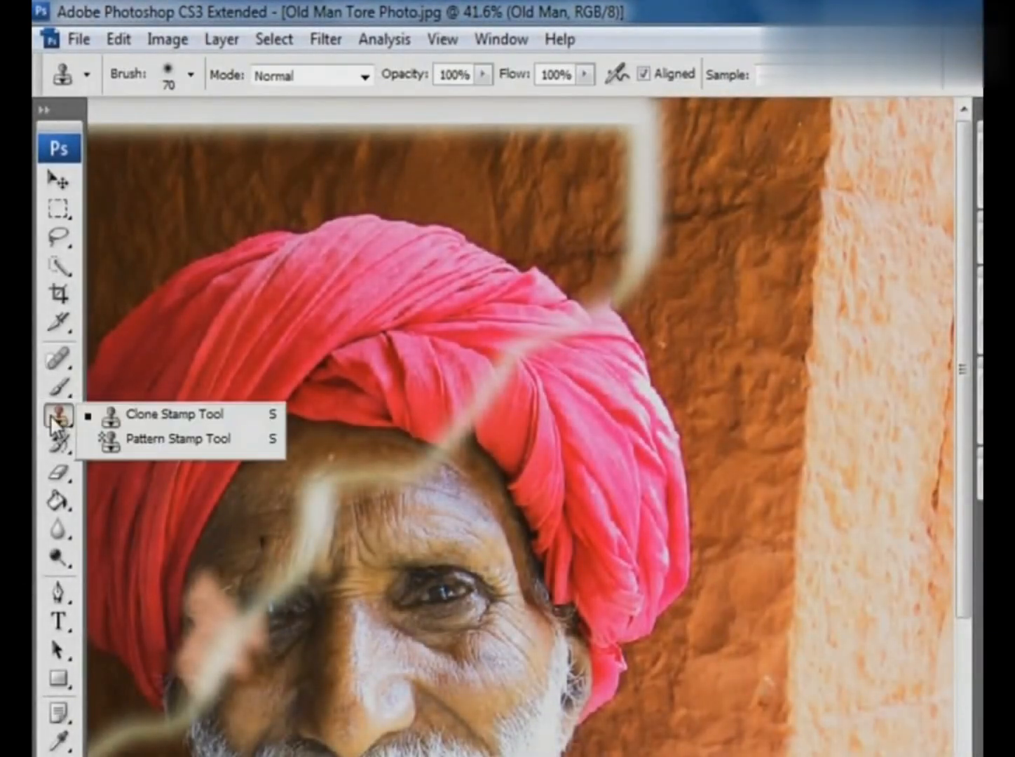
{"action": "left_click", "coordinate": [140, 415]}
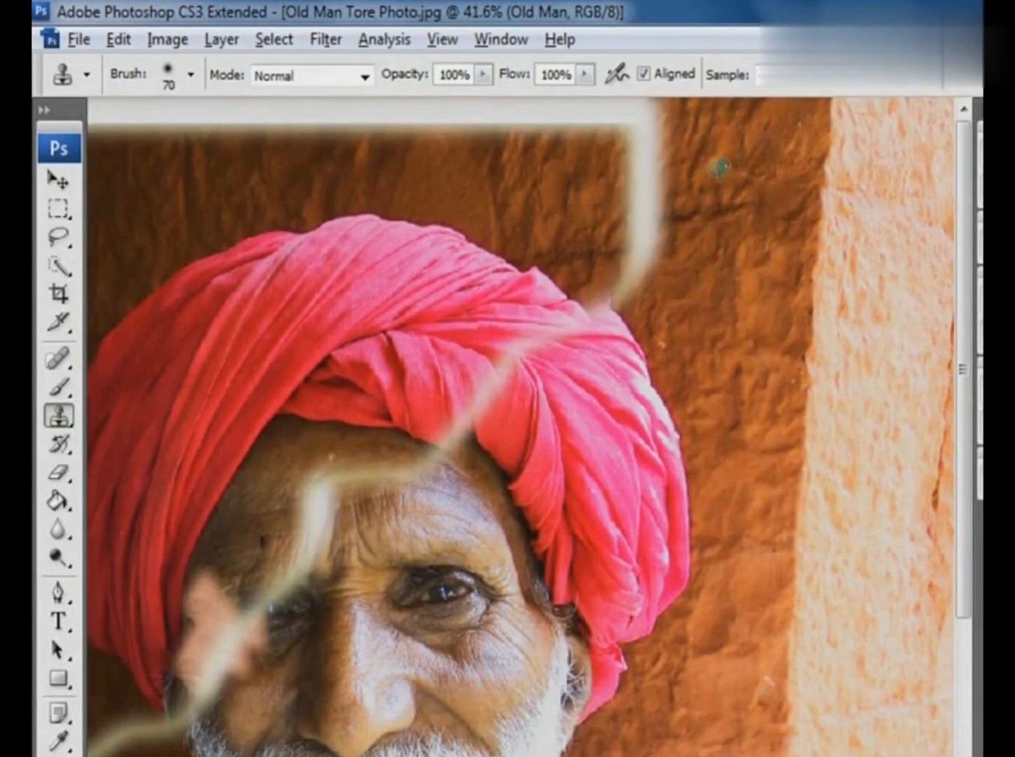
{"action": "mouse_move", "coordinate": [643, 203]}
{"action": "left_mouse_down"}
{"action": "mouse_move", "coordinate": [677, 189]}
{"action": "mouse_move", "coordinate": [620, 191]}
{"action": "mouse_move", "coordinate": [680, 162]}
{"action": "mouse_move", "coordinate": [644, 143]}
{"action": "mouse_move", "coordinate": [605, 142]}
{"action": "mouse_move", "coordinate": [592, 117]}
{"action": "mouse_move", "coordinate": [678, 122]}
{"action": "mouse_move", "coordinate": [677, 113]}
{"action": "mouse_move", "coordinate": [597, 113]}
{"action": "left_mouse_up"}
{"action": "left_click", "coordinate": [708, 176], "text": "alt"}
{"action": "mouse_move", "coordinate": [620, 233]}
{"action": "left_mouse_down"}
{"action": "mouse_move", "coordinate": [677, 238]}
{"action": "mouse_move", "coordinate": [656, 211]}
{"action": "mouse_move", "coordinate": [653, 246]}
{"action": "mouse_move", "coordinate": [618, 258]}
{"action": "mouse_move", "coordinate": [572, 251]}
{"action": "mouse_move", "coordinate": [648, 251]}
{"action": "left_mouse_up"}
{"action": "mouse_move", "coordinate": [623, 279]}
{"action": "left_mouse_down"}
{"action": "mouse_move", "coordinate": [630, 306]}
{"action": "mouse_move", "coordinate": [632, 255]}
{"action": "mouse_move", "coordinate": [635, 281]}
{"action": "mouse_move", "coordinate": [593, 288]}
{"action": "mouse_move", "coordinate": [616, 296]}
{"action": "mouse_move", "coordinate": [593, 288]}
{"action": "left_mouse_up"}
{"action": "left_click_drag", "start_coordinate": [692, 258], "coordinate": [709, 294]}
{"action": "mouse_move", "coordinate": [741, 188]}
{"action": "left_mouse_down"}
{"action": "mouse_move", "coordinate": [739, 226]}
{"action": "mouse_move", "coordinate": [713, 223]}
{"action": "mouse_move", "coordinate": [778, 189]}
{"action": "mouse_move", "coordinate": [757, 238]}
{"action": "mouse_move", "coordinate": [732, 239]}
{"action": "mouse_move", "coordinate": [760, 203]}
{"action": "mouse_move", "coordinate": [755, 235]}
{"action": "mouse_move", "coordinate": [778, 248]}
{"action": "left_mouse_up"}
{"action": "left_click", "coordinate": [677, 216], "text": "alt"}
{"action": "mouse_move", "coordinate": [769, 173]}
{"action": "left_mouse_down"}
{"action": "mouse_move", "coordinate": [732, 159]}
{"action": "mouse_move", "coordinate": [776, 161]}
{"action": "left_mouse_up"}
{"action": "left_click", "coordinate": [797, 125]}
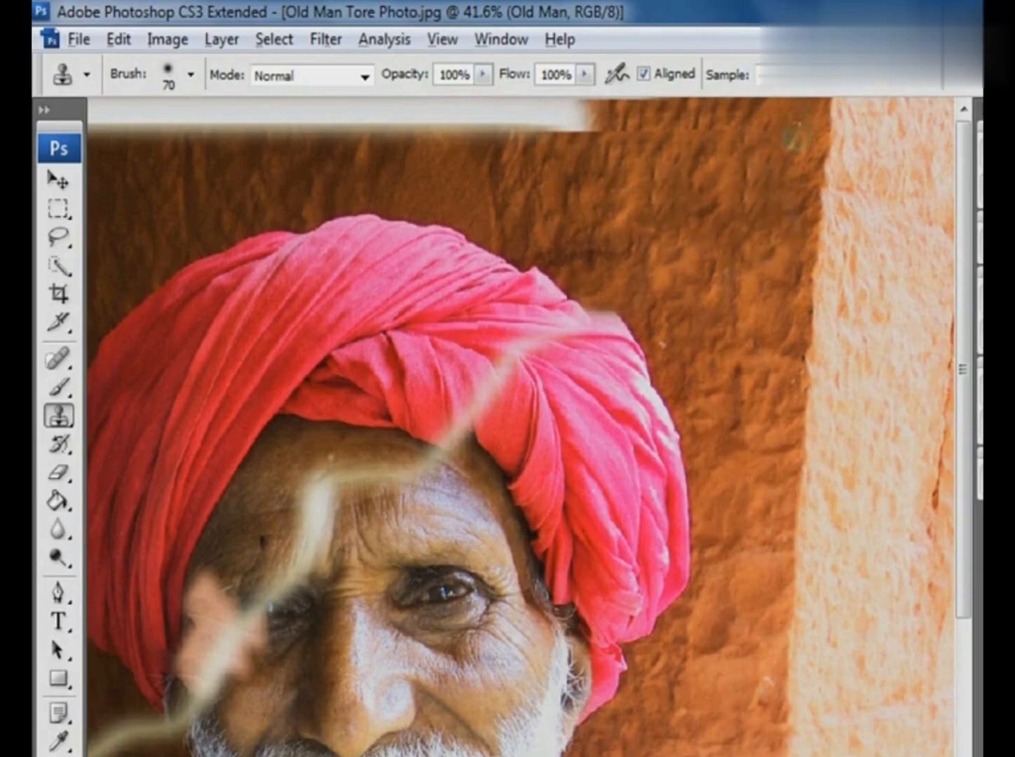
{"action": "left_click", "coordinate": [795, 349]}
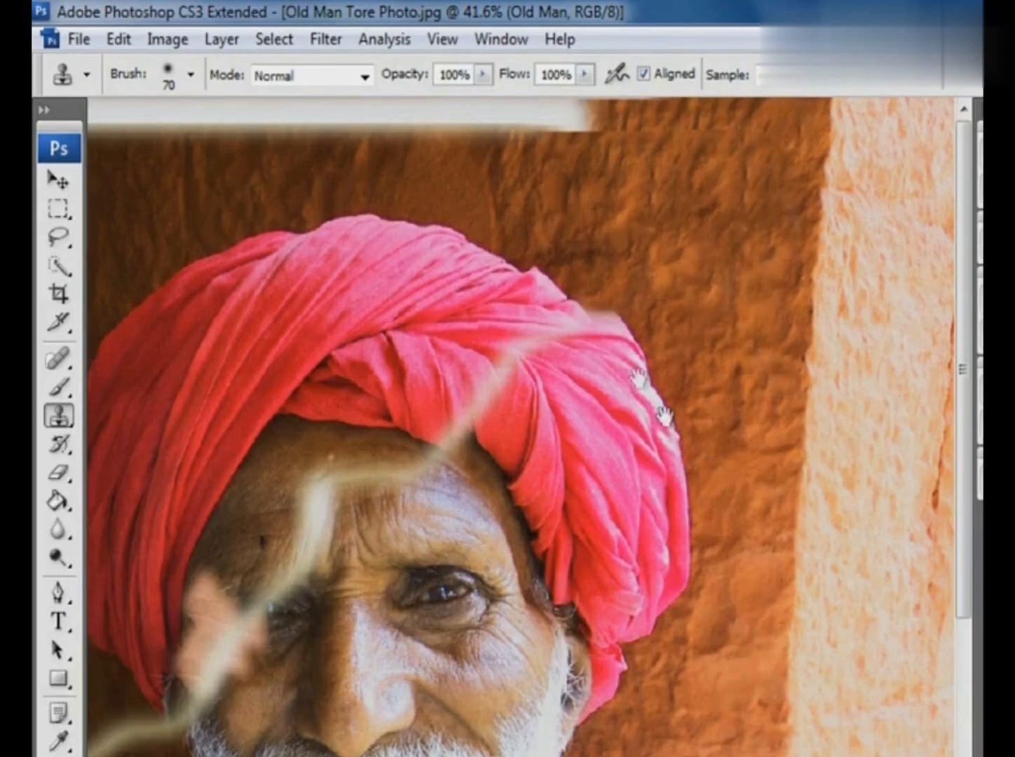
- Clone wall texture over the white torn strip along the photo's upper edge, across the orange wall
{"action": "left_click_drag", "start_coordinate": [634, 256], "coordinate": [741, 362]}
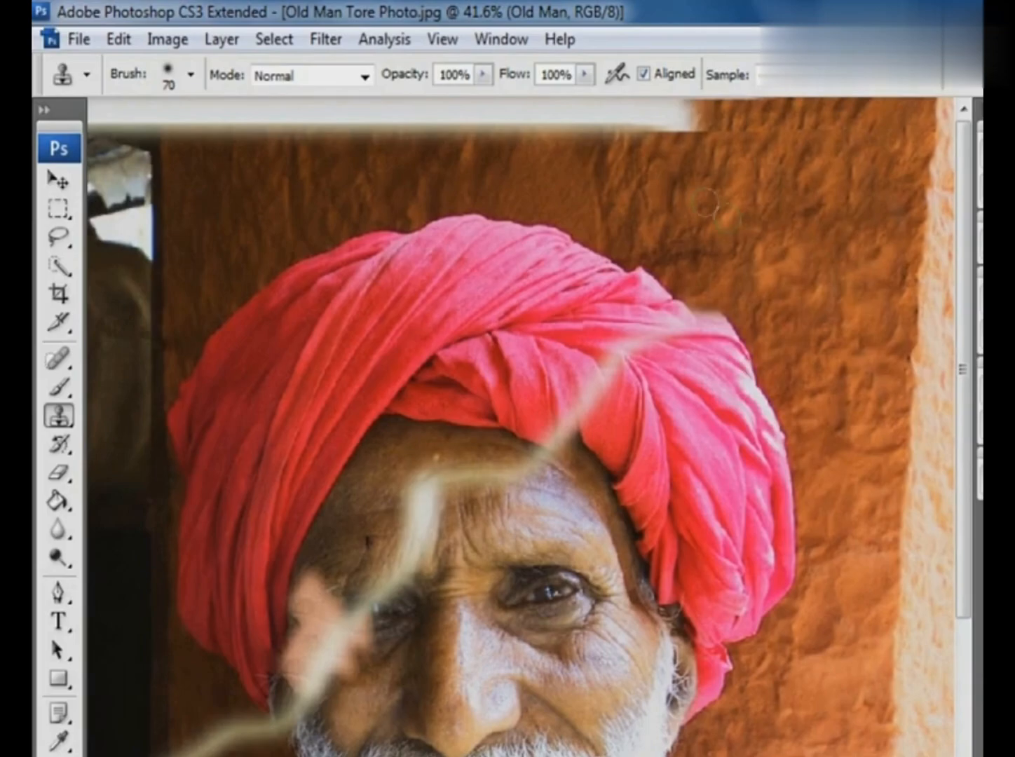
{"action": "left_click", "coordinate": [668, 146], "text": "alt"}
{"action": "mouse_move", "coordinate": [704, 121]}
{"action": "left_mouse_down"}
{"action": "mouse_move", "coordinate": [576, 124]}
{"action": "mouse_move", "coordinate": [738, 116]}
{"action": "mouse_move", "coordinate": [678, 111]}
{"action": "left_mouse_up"}
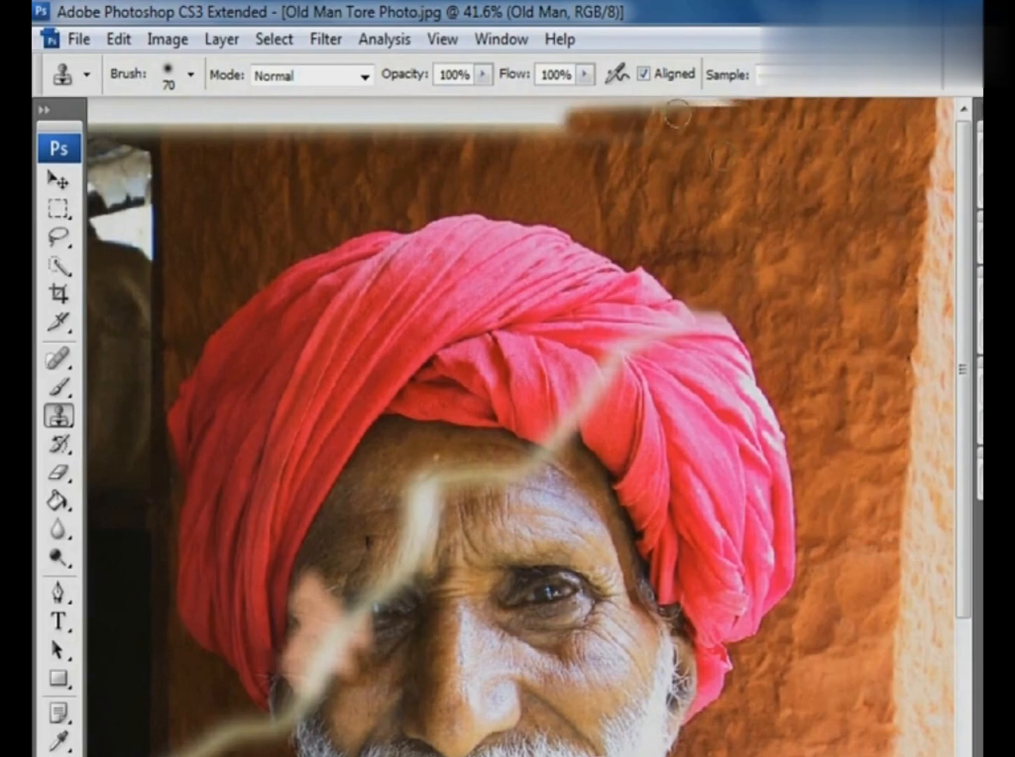
{"action": "left_click", "coordinate": [725, 161], "text": "alt"}
{"action": "left_click_drag", "start_coordinate": [763, 106], "coordinate": [136, 113]}
{"action": "left_click", "coordinate": [663, 129], "text": "alt"}
{"action": "left_click_drag", "start_coordinate": [623, 129], "coordinate": [399, 131]}
{"action": "left_click", "coordinate": [771, 210], "text": "alt"}
{"action": "left_click_drag", "start_coordinate": [856, 133], "coordinate": [714, 133]}
{"action": "left_click", "coordinate": [674, 174], "text": "alt"}
{"action": "mouse_move", "coordinate": [565, 144]}
{"action": "left_mouse_down"}
{"action": "mouse_move", "coordinate": [444, 126]}
{"action": "mouse_move", "coordinate": [172, 133]}
{"action": "left_mouse_up"}
{"action": "left_click", "coordinate": [589, 167], "text": "alt"}
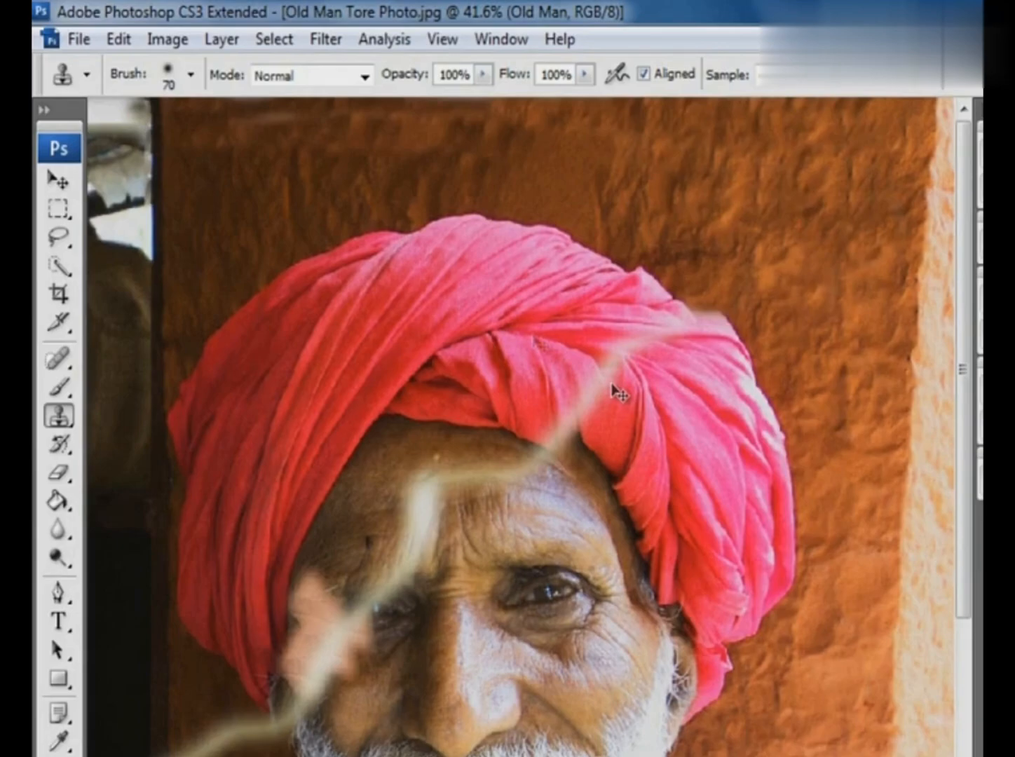
- Set the Clone Stamp brush to 40 px with 78% opacity and 84% flow for retouching the turban
{"action": "scroll", "coordinate": [461, 255], "scroll_direction": "up", "scroll_amount": 5}
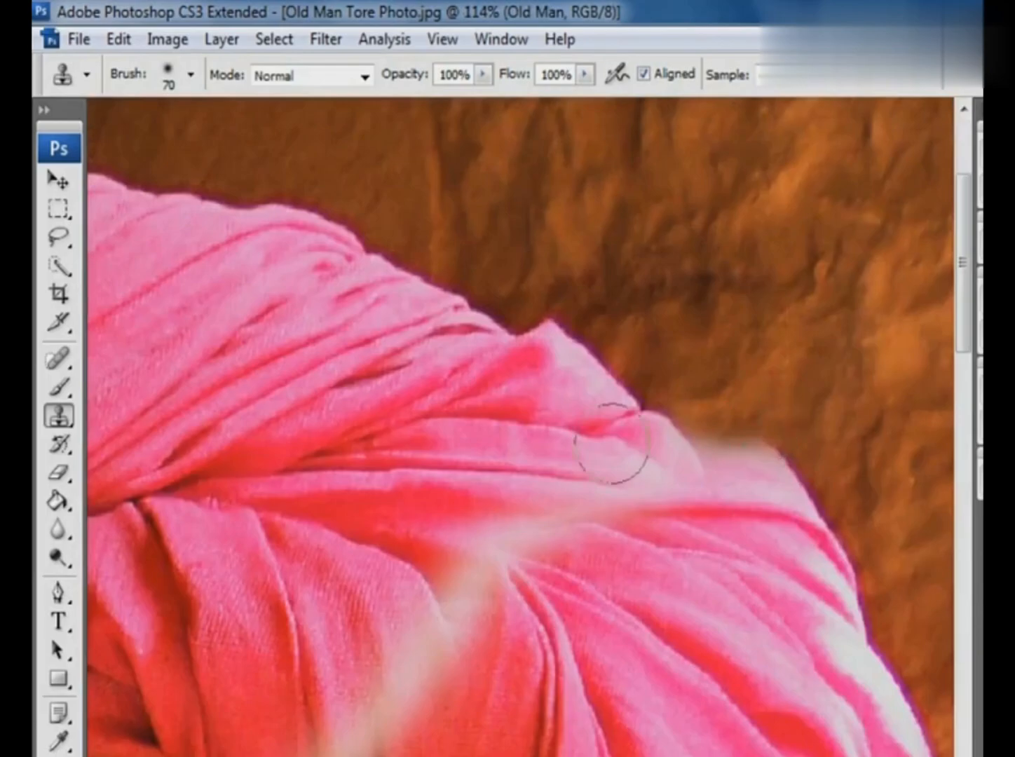
{"action": "left_click", "coordinate": [412, 609], "text": "alt"}
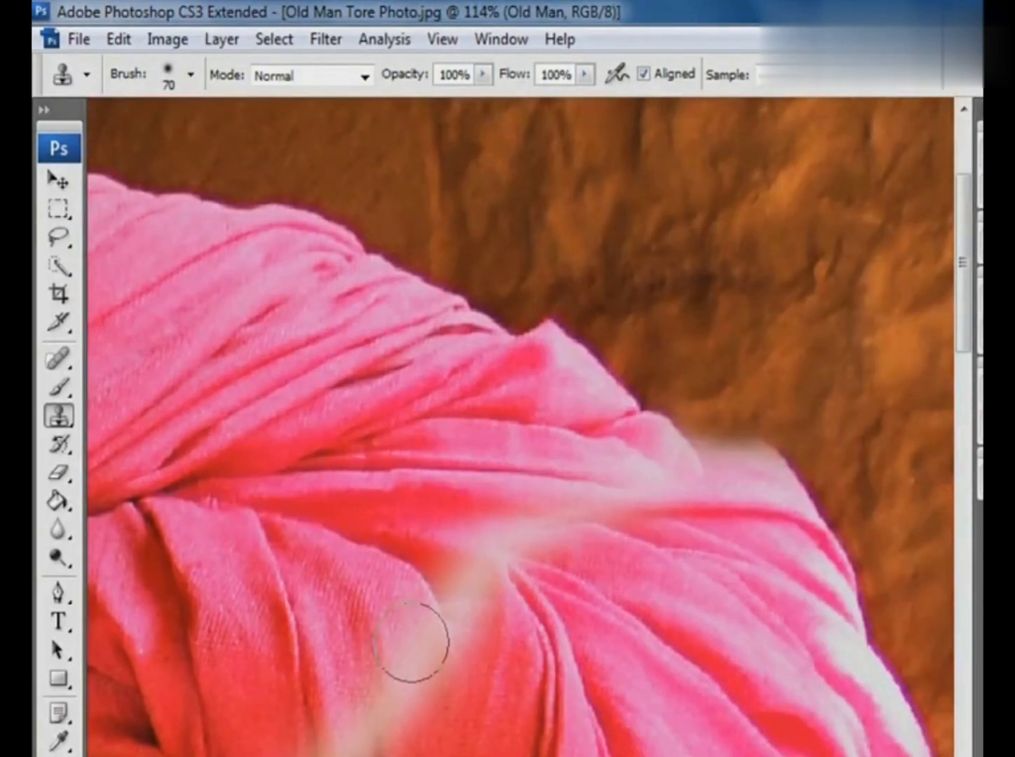
{"action": "key", "text": "bracketleft"}
{"action": "key", "text": "bracketleft"}
{"action": "key", "text": "bracketleft"}
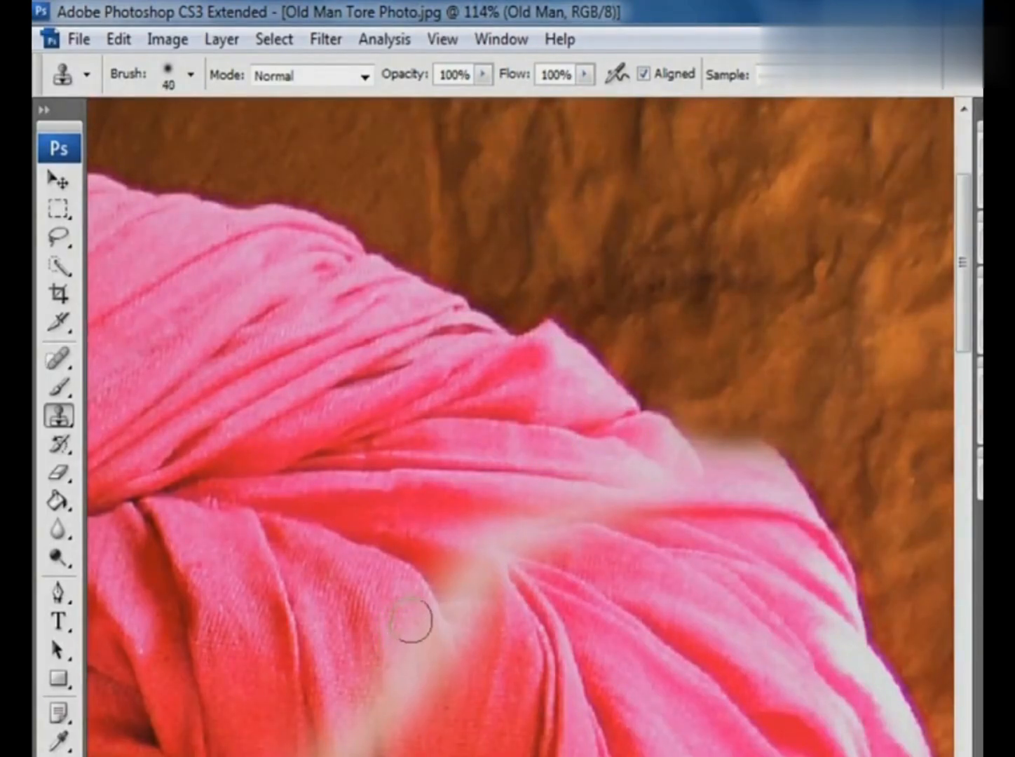
{"action": "left_click_drag", "start_coordinate": [483, 74], "coordinate": [468, 105]}
{"action": "mouse_move", "coordinate": [583, 74]}
{"action": "left_mouse_down"}
{"action": "mouse_move", "coordinate": [539, 101]}
{"action": "mouse_move", "coordinate": [547, 129]}
{"action": "mouse_move", "coordinate": [539, 105]}
{"action": "mouse_move", "coordinate": [565, 100]}
{"action": "left_mouse_up"}
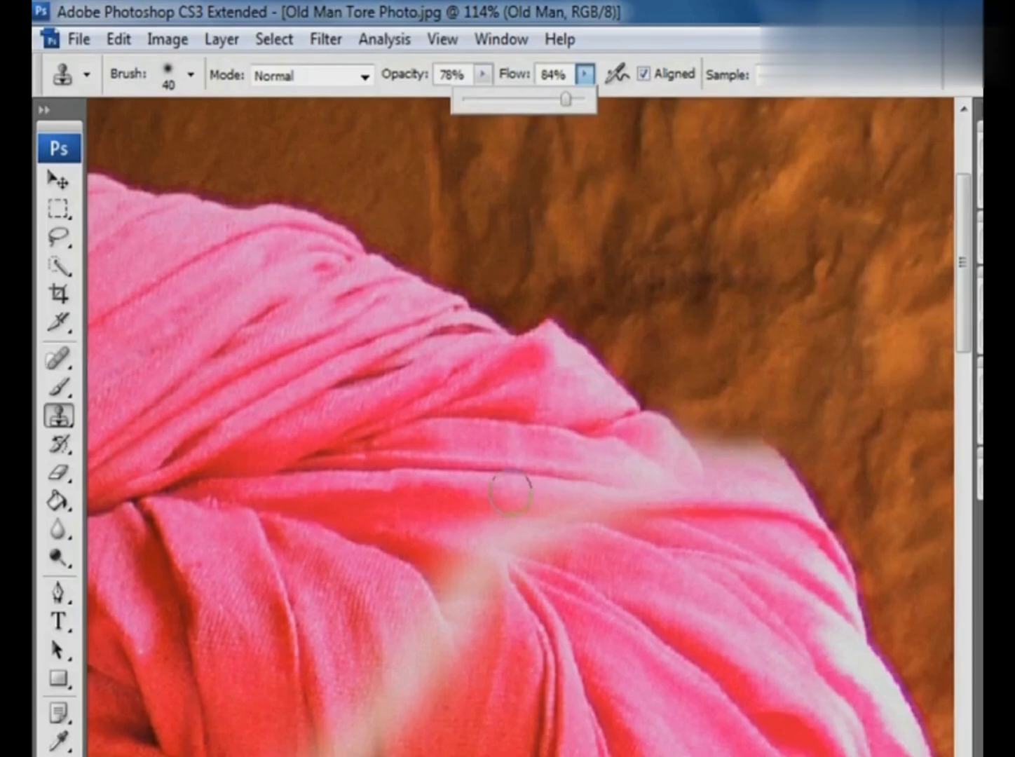
- Clone turban fabric over the lower part of the tear on the front fold
{"action": "left_click", "coordinate": [421, 699]}
{"action": "left_click", "coordinate": [401, 627], "text": "alt"}
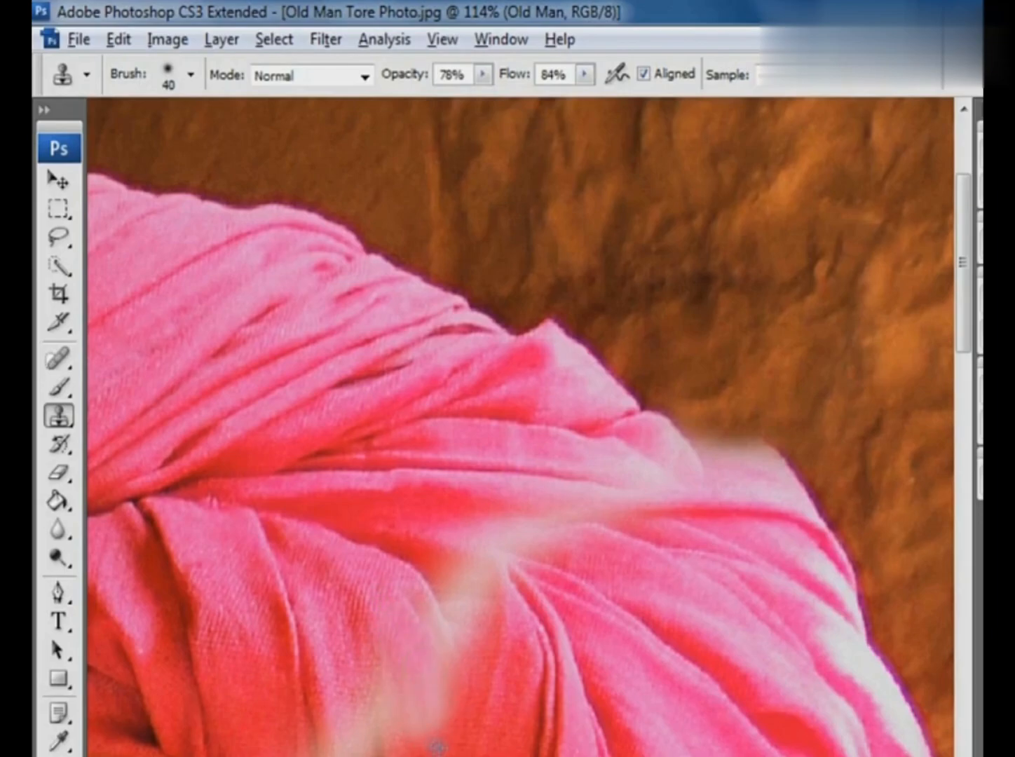
{"action": "left_click_drag", "start_coordinate": [423, 706], "coordinate": [416, 721]}
{"action": "left_click", "coordinate": [434, 706], "text": "alt"}
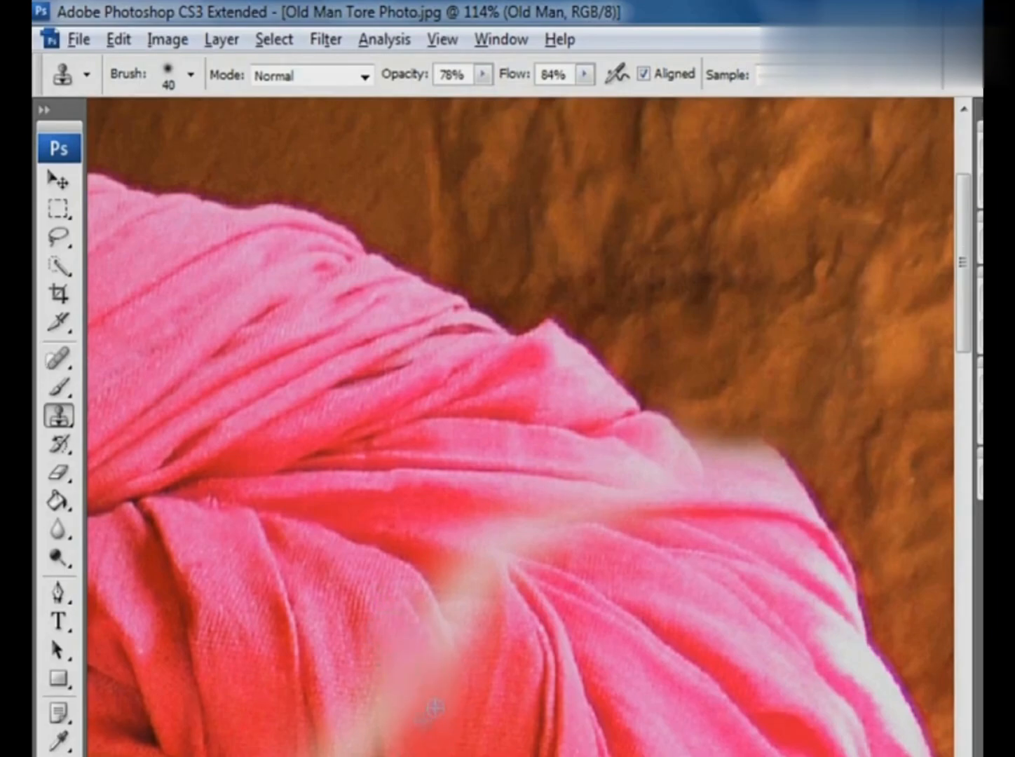
{"action": "mouse_move", "coordinate": [455, 616]}
{"action": "left_mouse_down"}
{"action": "mouse_move", "coordinate": [459, 574]}
{"action": "mouse_move", "coordinate": [481, 602]}
{"action": "mouse_move", "coordinate": [461, 619]}
{"action": "mouse_move", "coordinate": [448, 592]}
{"action": "left_mouse_up"}
{"action": "left_click", "coordinate": [432, 705], "text": "alt"}
{"action": "left_click_drag", "start_coordinate": [386, 732], "coordinate": [348, 701]}
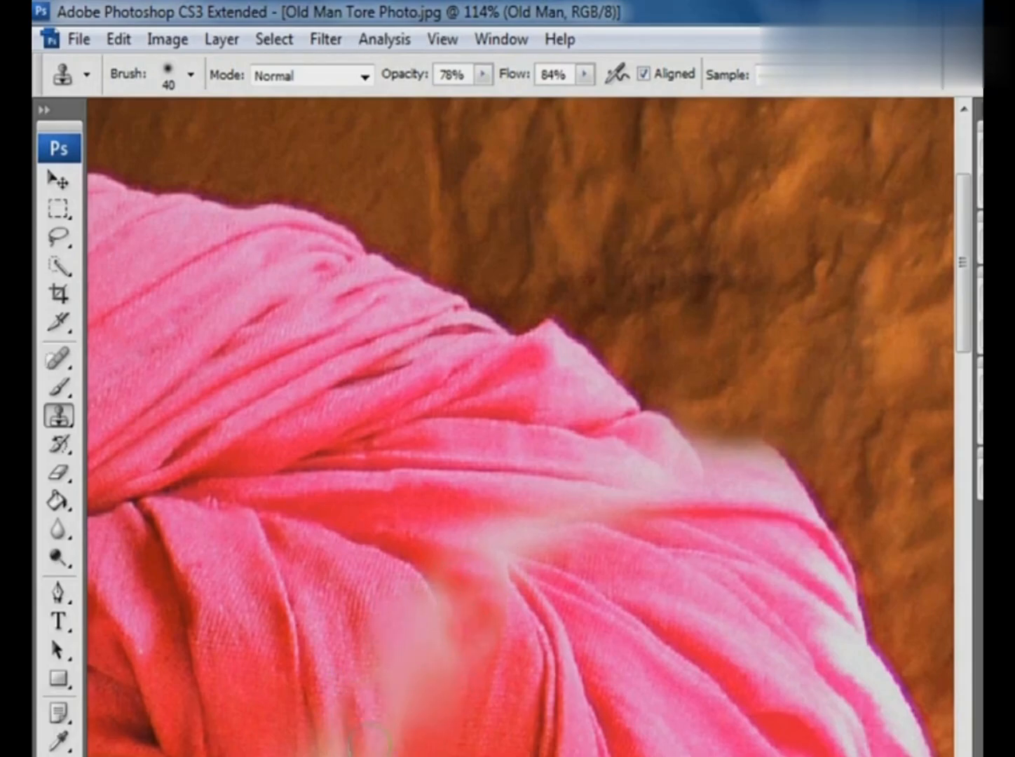
- Clone pink fabric over the tear running across the turban's upper folds toward its right edge
{"action": "left_click", "coordinate": [594, 554], "text": "alt"}
{"action": "mouse_move", "coordinate": [477, 531]}
{"action": "left_mouse_down"}
{"action": "mouse_move", "coordinate": [590, 556]}
{"action": "mouse_move", "coordinate": [496, 535]}
{"action": "mouse_move", "coordinate": [555, 529]}
{"action": "mouse_move", "coordinate": [489, 517]}
{"action": "mouse_move", "coordinate": [547, 536]}
{"action": "mouse_move", "coordinate": [510, 536]}
{"action": "left_mouse_up"}
{"action": "left_click", "coordinate": [640, 483], "text": "alt"}
{"action": "left_click", "coordinate": [765, 545], "text": "alt"}
{"action": "mouse_move", "coordinate": [752, 484]}
{"action": "left_mouse_down"}
{"action": "mouse_move", "coordinate": [726, 473]}
{"action": "mouse_move", "coordinate": [758, 482]}
{"action": "left_mouse_up"}
{"action": "left_click", "coordinate": [579, 456], "text": "alt"}
{"action": "mouse_move", "coordinate": [629, 467]}
{"action": "left_mouse_down"}
{"action": "mouse_move", "coordinate": [661, 473]}
{"action": "mouse_move", "coordinate": [666, 450]}
{"action": "mouse_move", "coordinate": [683, 482]}
{"action": "left_mouse_up"}
{"action": "mouse_move", "coordinate": [546, 470]}
{"action": "left_mouse_down"}
{"action": "mouse_move", "coordinate": [652, 507]}
{"action": "mouse_move", "coordinate": [607, 514]}
{"action": "left_mouse_up"}
{"action": "left_click", "coordinate": [557, 521], "text": "alt"}
{"action": "mouse_move", "coordinate": [519, 511]}
{"action": "left_mouse_down"}
{"action": "mouse_move", "coordinate": [598, 562]}
{"action": "mouse_move", "coordinate": [558, 559]}
{"action": "left_mouse_up"}
- Retouch the remaining tear traces at the fold junction, the upper-right turban edge and the front fold by cloning fabric
{"action": "left_click", "coordinate": [413, 535], "text": "alt"}
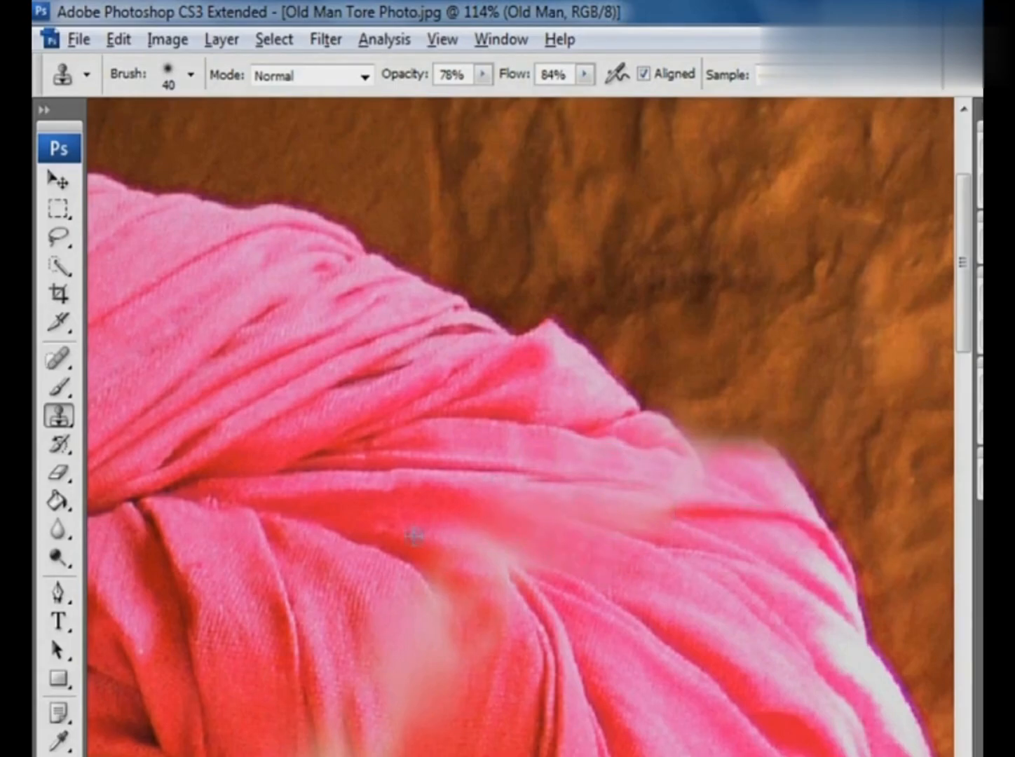
{"action": "left_click_drag", "start_coordinate": [471, 549], "coordinate": [510, 577]}
{"action": "left_click", "coordinate": [633, 472], "text": "alt"}
{"action": "left_click_drag", "start_coordinate": [685, 476], "coordinate": [698, 475]}
{"action": "mouse_move", "coordinate": [632, 474]}
{"action": "left_mouse_down"}
{"action": "mouse_move", "coordinate": [767, 481]}
{"action": "mouse_move", "coordinate": [766, 465]}
{"action": "mouse_move", "coordinate": [698, 452]}
{"action": "left_mouse_up"}
{"action": "left_click", "coordinate": [759, 476], "text": "alt"}
{"action": "left_click", "coordinate": [367, 610], "text": "alt"}
{"action": "mouse_move", "coordinate": [401, 616]}
{"action": "left_mouse_down"}
{"action": "mouse_move", "coordinate": [448, 687]}
{"action": "mouse_move", "coordinate": [441, 722]}
{"action": "mouse_move", "coordinate": [418, 722]}
{"action": "mouse_move", "coordinate": [481, 651]}
{"action": "left_mouse_up"}
{"action": "mouse_move", "coordinate": [468, 556]}
{"action": "left_mouse_down"}
{"action": "mouse_move", "coordinate": [458, 608]}
{"action": "mouse_move", "coordinate": [398, 690]}
{"action": "mouse_move", "coordinate": [345, 604]}
{"action": "left_mouse_up"}
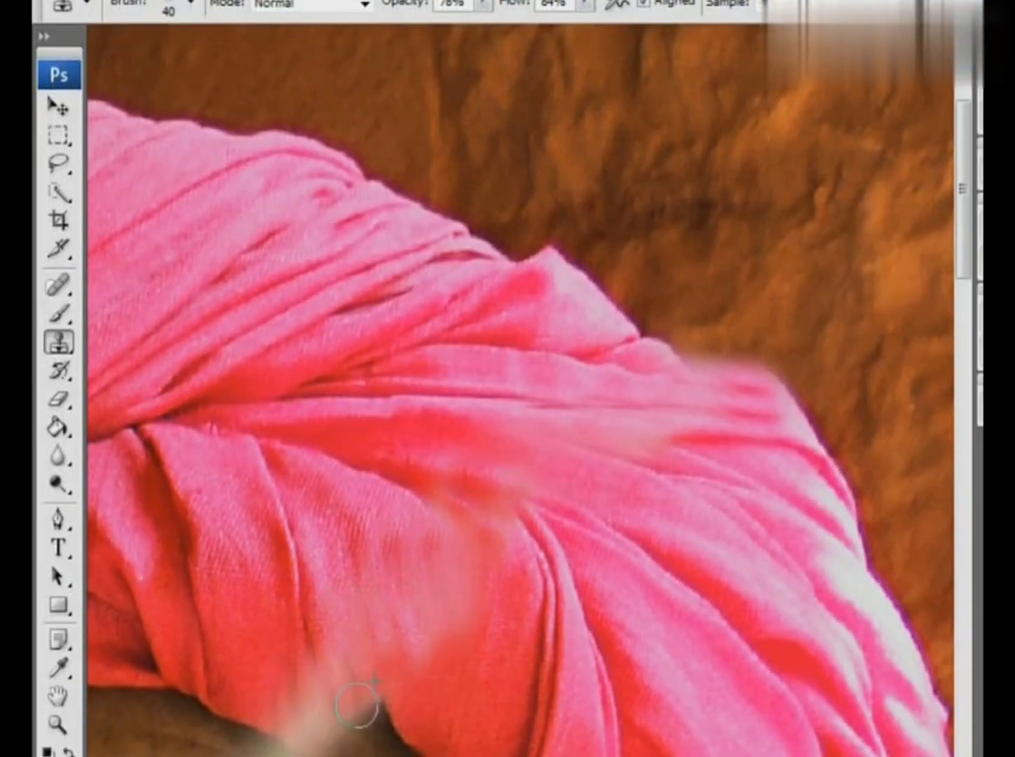
- Select the photo's upper-left part with the Polygonal Lasso, following the tear from the left edge up through the forehead
{"action": "left_click", "coordinate": [542, 568], "text": "ctrl+alt"}
{"action": "left_click", "coordinate": [560, 565], "text": "ctrl+alt"}
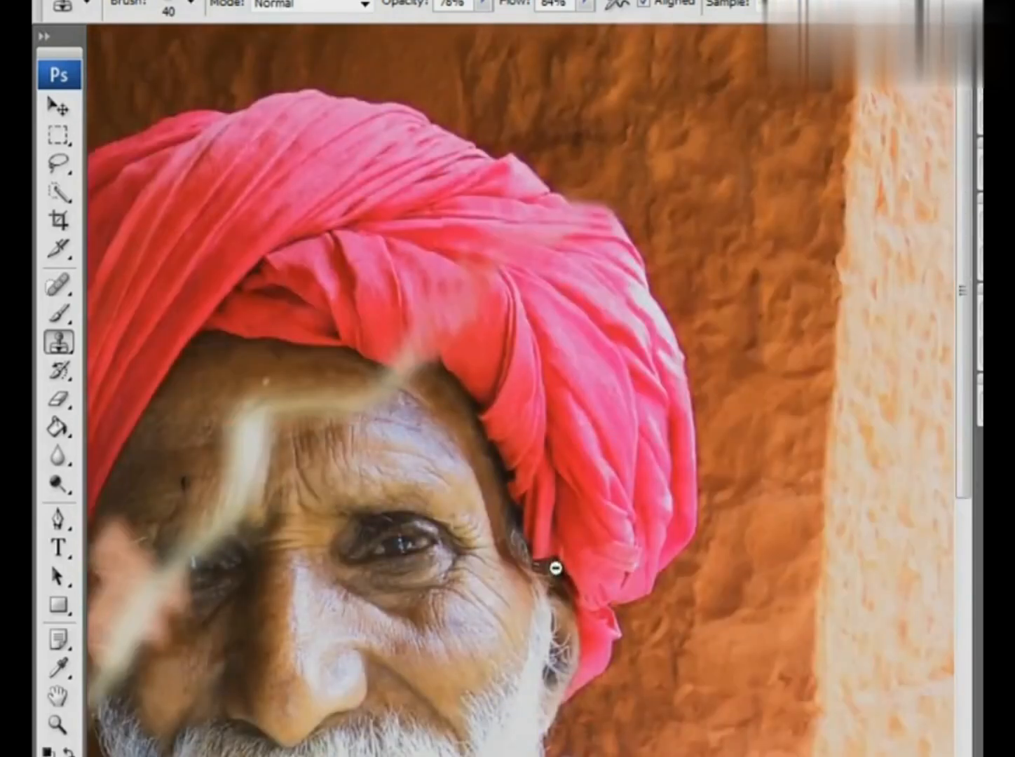
{"action": "left_click", "coordinate": [469, 265], "text": "ctrl+alt"}
{"action": "left_click", "coordinate": [461, 293], "text": "ctrl+alt"}
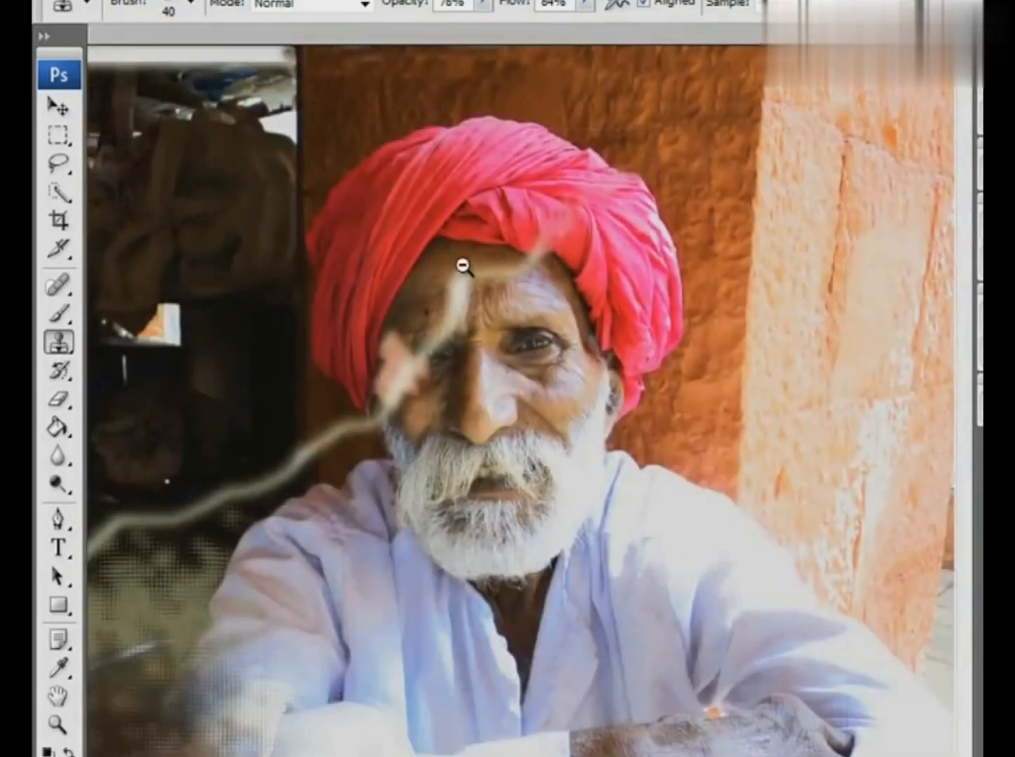
{"action": "left_click", "coordinate": [462, 267], "text": "ctrl+alt"}
{"action": "left_click_drag", "start_coordinate": [63, 167], "coordinate": [112, 190]}
{"action": "left_click", "coordinate": [463, 265], "text": "alt"}
{"action": "key", "text": "l"}
{"action": "left_click", "coordinate": [181, 585]}
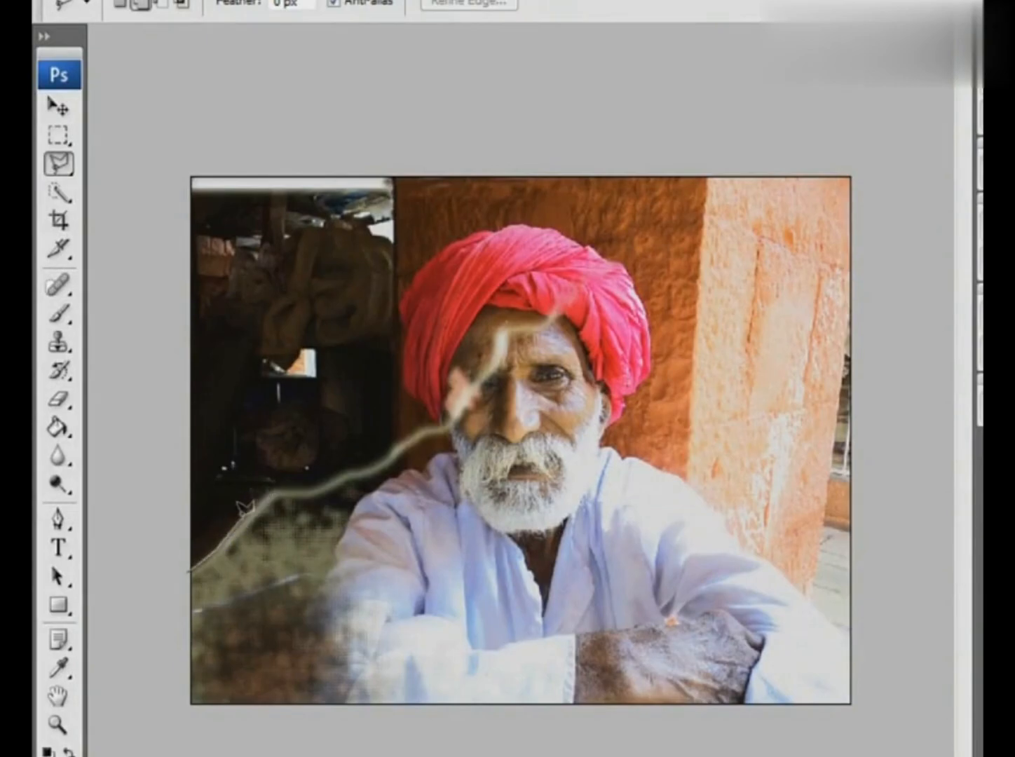
{"action": "left_click", "coordinate": [280, 490]}
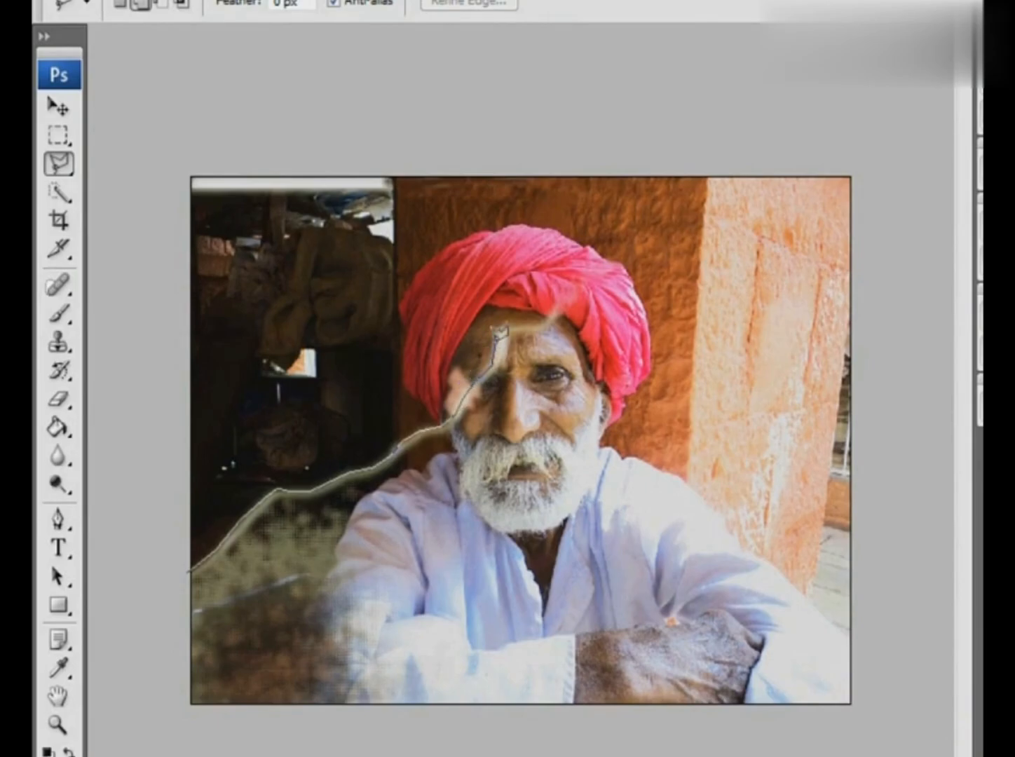
{"action": "left_click", "coordinate": [715, 113]}
{"action": "left_click", "coordinate": [145, 96]}
{"action": "left_click", "coordinate": [186, 564]}
- Move the selected upper-left piece slightly to the right to close the gap along the tear
{"action": "left_click", "coordinate": [66, 104]}
{"action": "left_click_drag", "start_coordinate": [331, 216], "coordinate": [737, 558]}
{"action": "left_click_drag", "start_coordinate": [379, 307], "coordinate": [401, 309]}
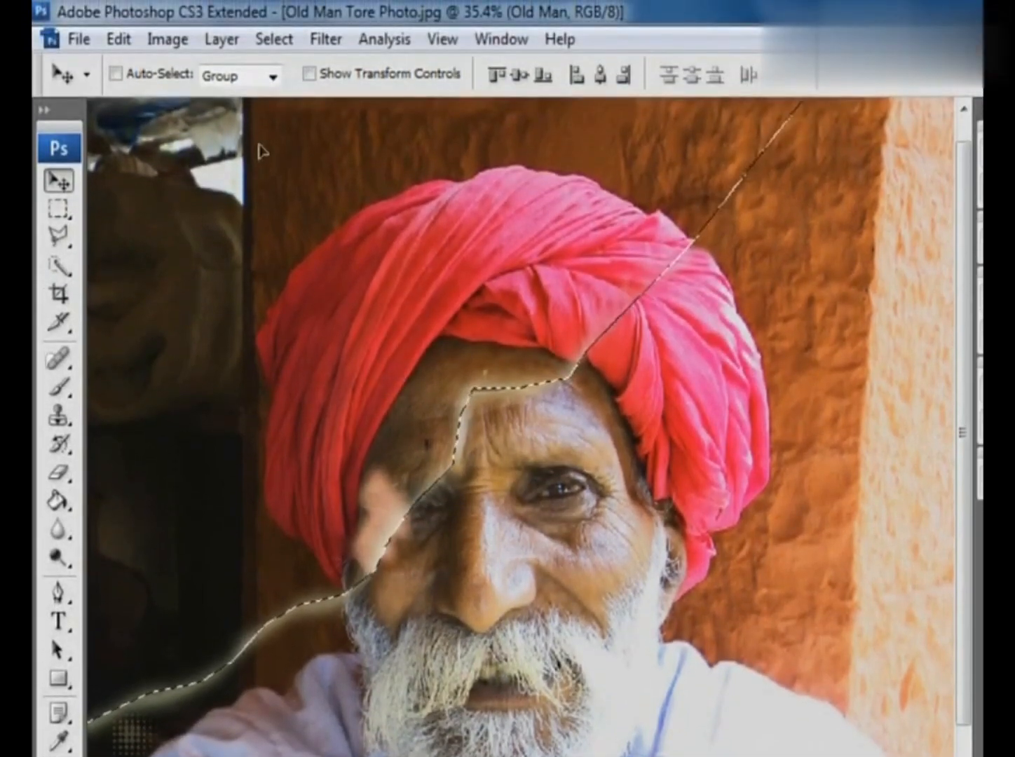
- Clear the selection around the moved upper-left photo piece
{"action": "left_click", "coordinate": [275, 39]}
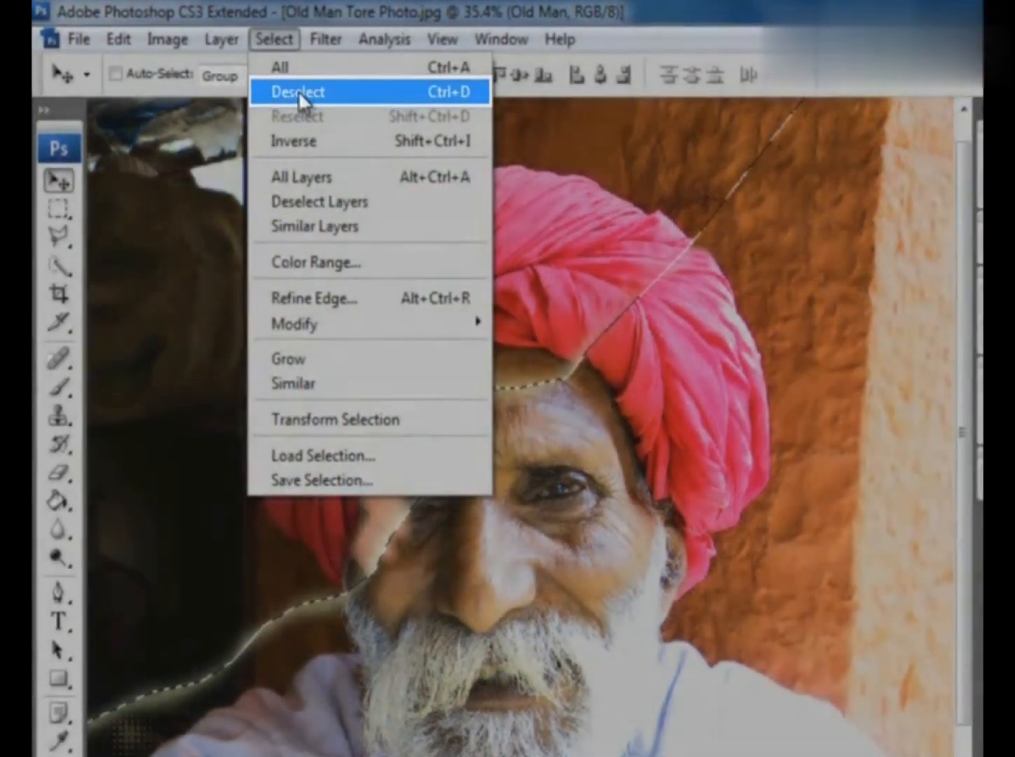
{"action": "left_click", "coordinate": [298, 90]}
{"action": "left_click_drag", "start_coordinate": [364, 175], "coordinate": [858, 498]}
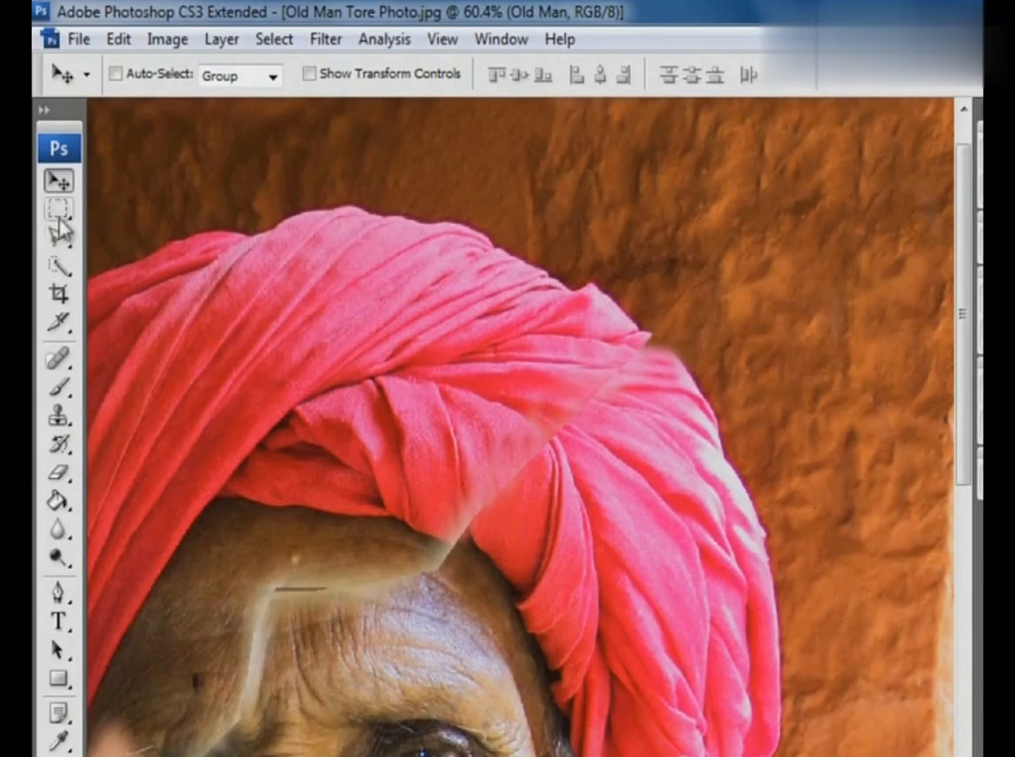
- Heal the tear line across the turban's front fold with the Healing Brush, sampling clean fabric beside it
{"action": "mouse_move", "coordinate": [58, 358]}
{"action": "left_mouse_down"}
{"action": "mouse_move", "coordinate": [140, 407]}
{"action": "mouse_move", "coordinate": [145, 393]}
{"action": "left_mouse_up"}
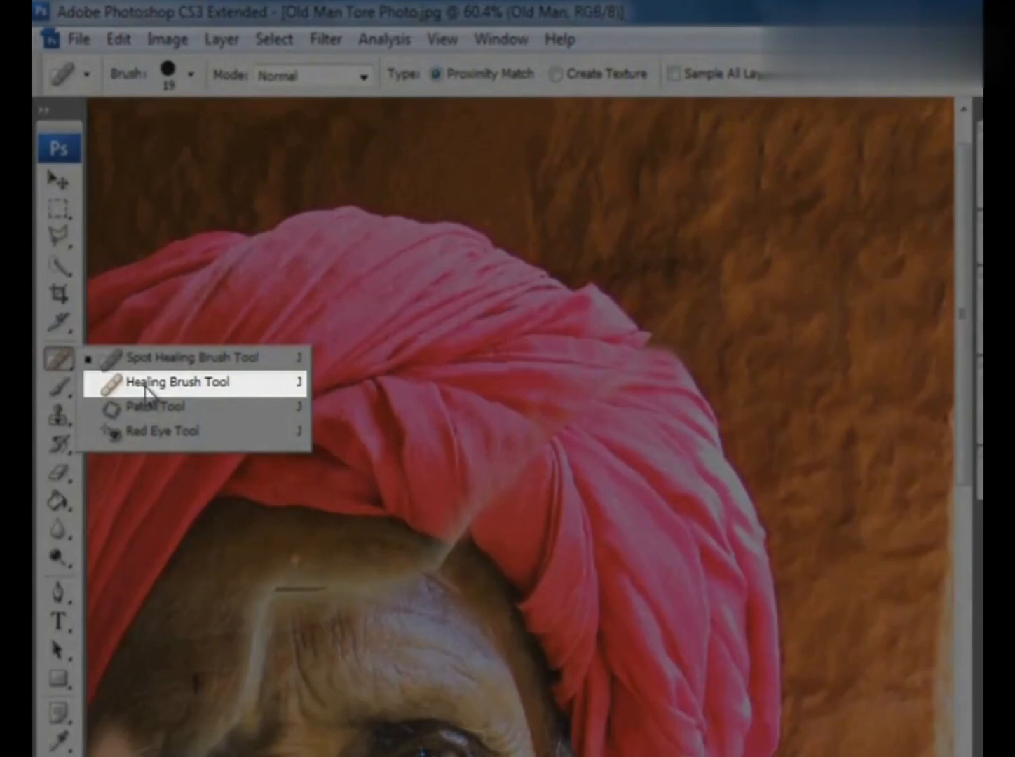
{"action": "left_click_drag", "start_coordinate": [144, 387], "coordinate": [144, 384]}
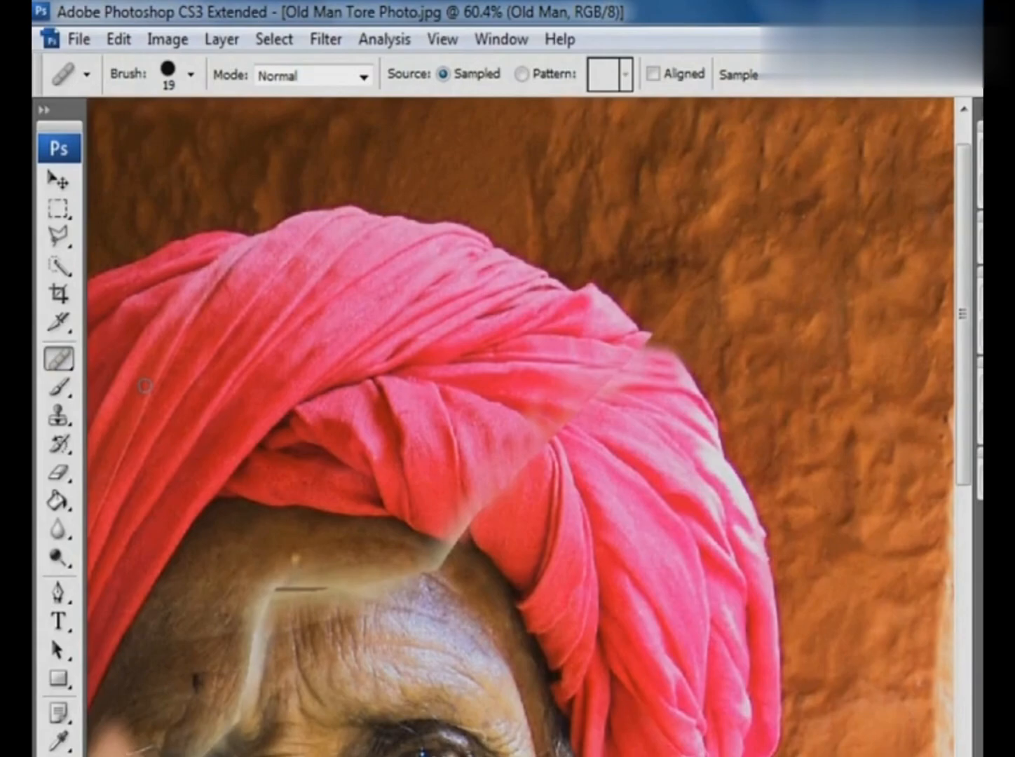
{"action": "left_click", "coordinate": [528, 468], "text": "alt"}
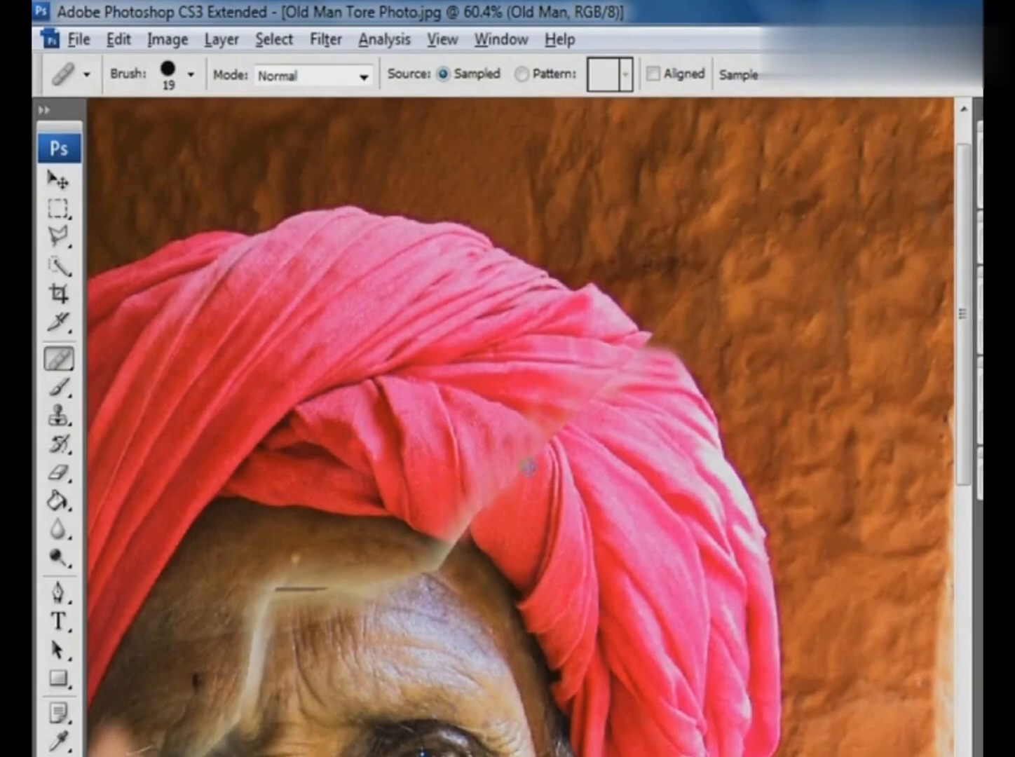
{"action": "left_click", "coordinate": [526, 471], "text": "alt"}
{"action": "left_click_drag", "start_coordinate": [534, 468], "coordinate": [529, 465]}
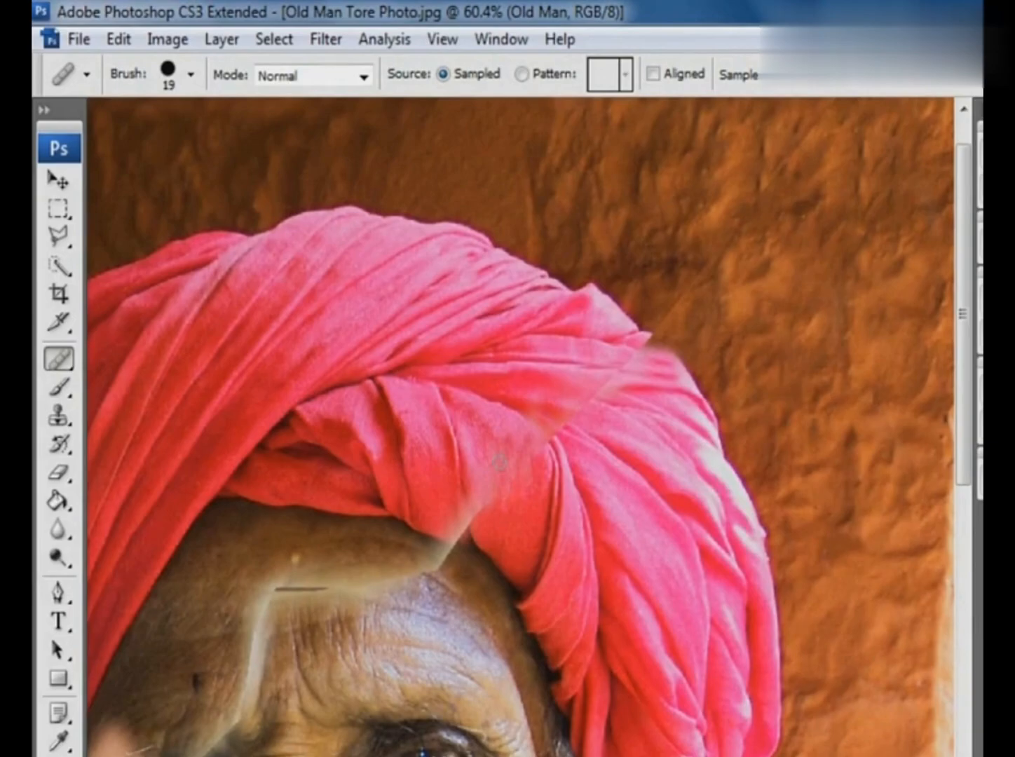
{"action": "left_click_drag", "start_coordinate": [488, 435], "coordinate": [486, 506]}
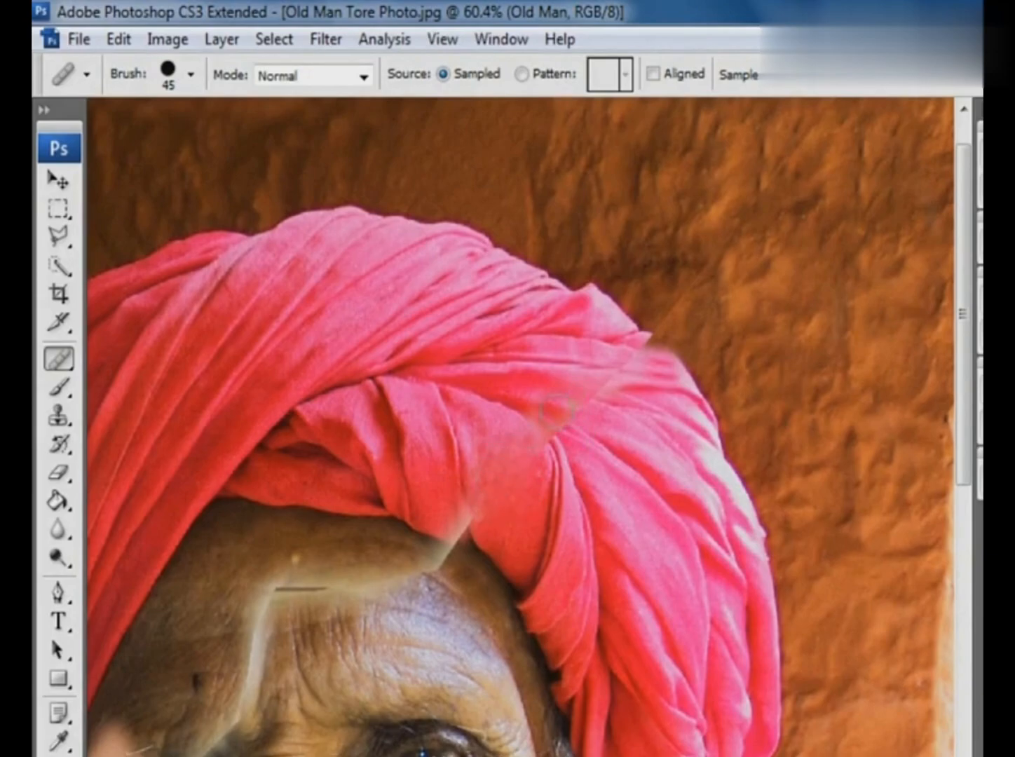
- Heal the tear seam from the fold junction to the turban's upper-right edge with a 45 px brush
{"action": "left_click", "coordinate": [603, 401]}
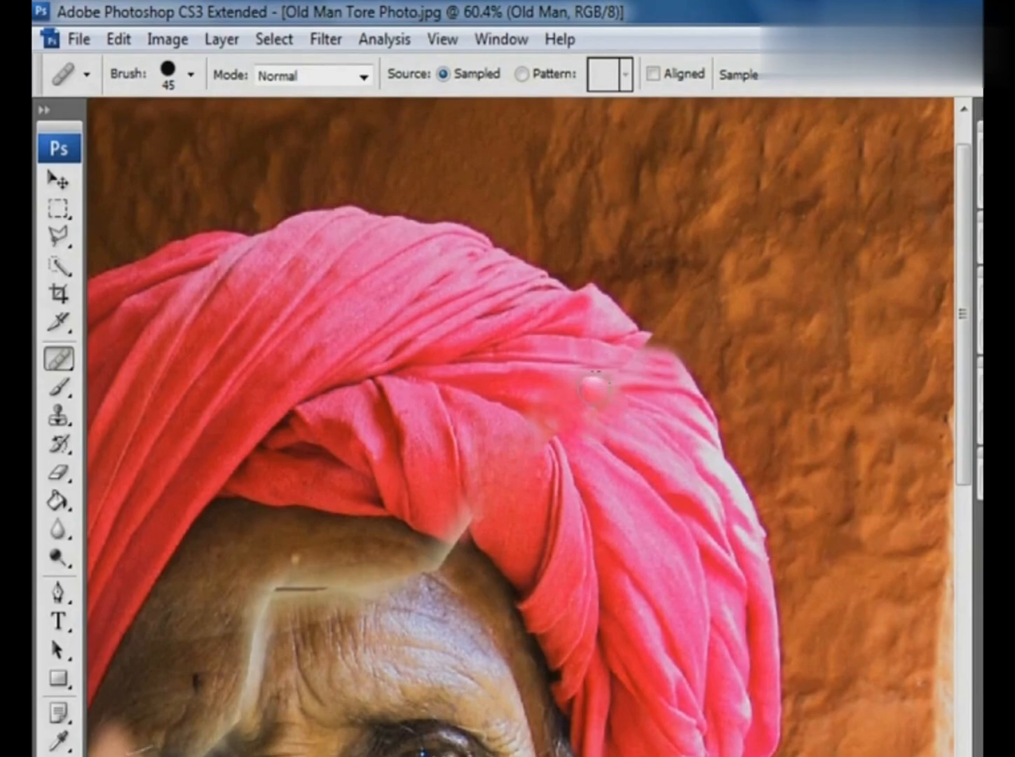
{"action": "left_click", "coordinate": [578, 405]}
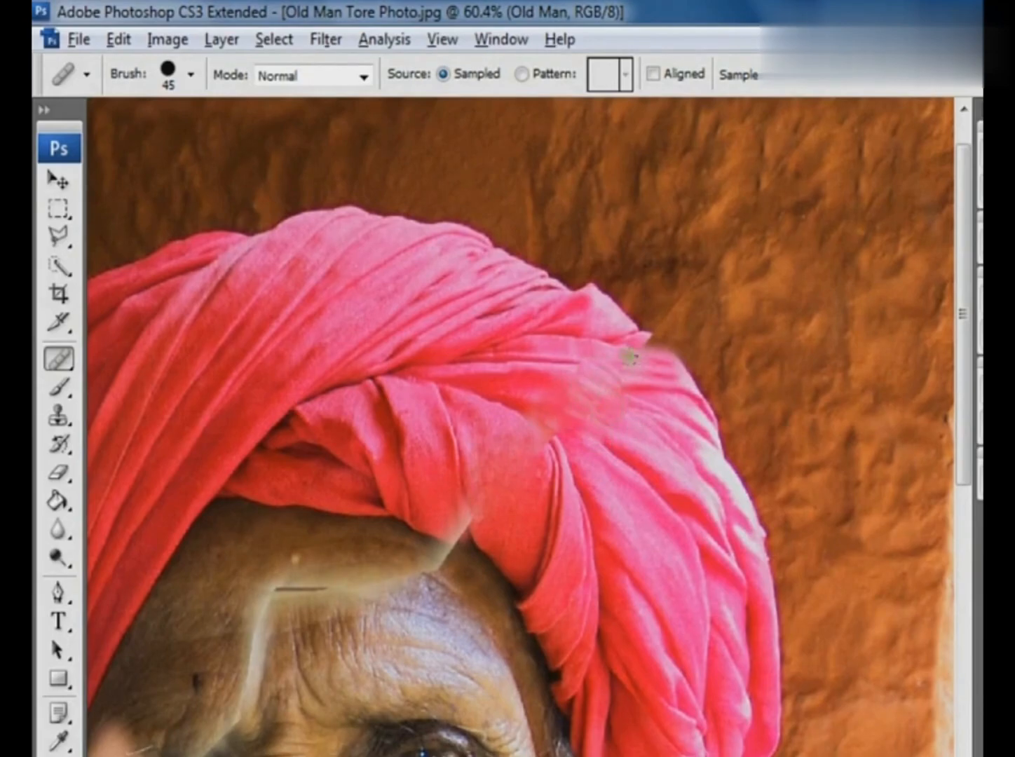
{"action": "left_click", "coordinate": [634, 350]}
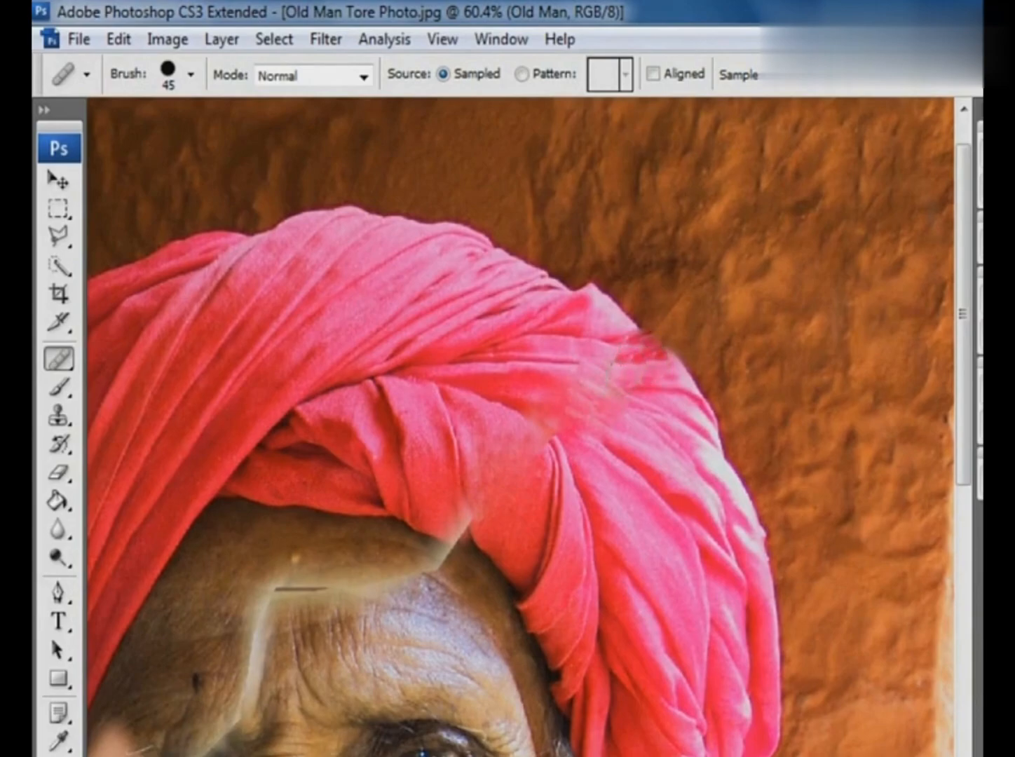
{"action": "key", "text": "alt"}
{"action": "left_click", "coordinate": [594, 363], "text": "alt"}
{"action": "left_click_drag", "start_coordinate": [647, 362], "coordinate": [630, 373]}
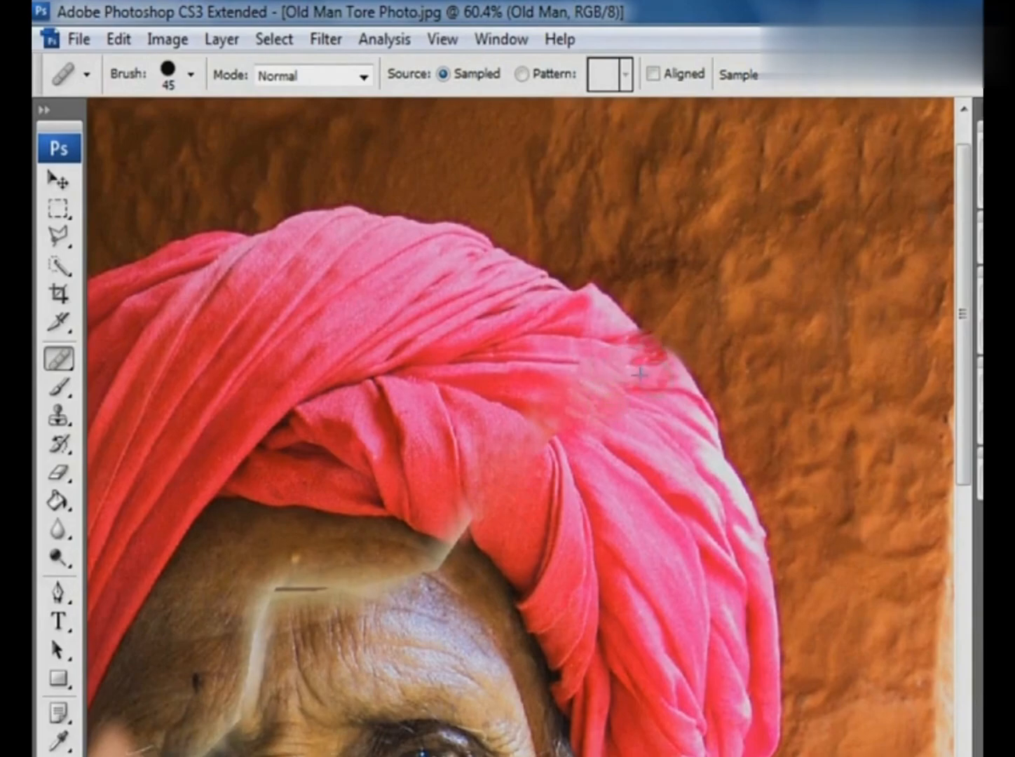
{"action": "left_click", "coordinate": [625, 406]}
- Heal the end of the turban tear just above the forehead with sampled pink fabric
{"action": "left_click", "coordinate": [436, 510], "text": "alt"}
{"action": "left_click", "coordinate": [457, 541]}
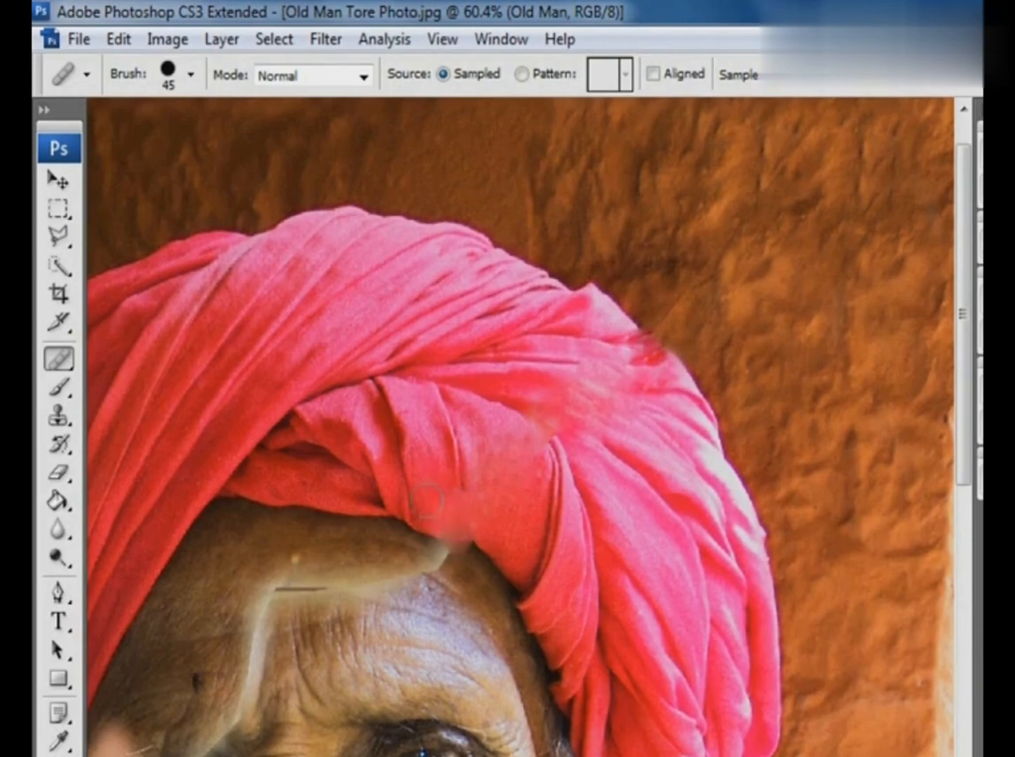
{"action": "key", "text": "space"}
{"action": "left_click_drag", "start_coordinate": [451, 503], "coordinate": [515, 484]}
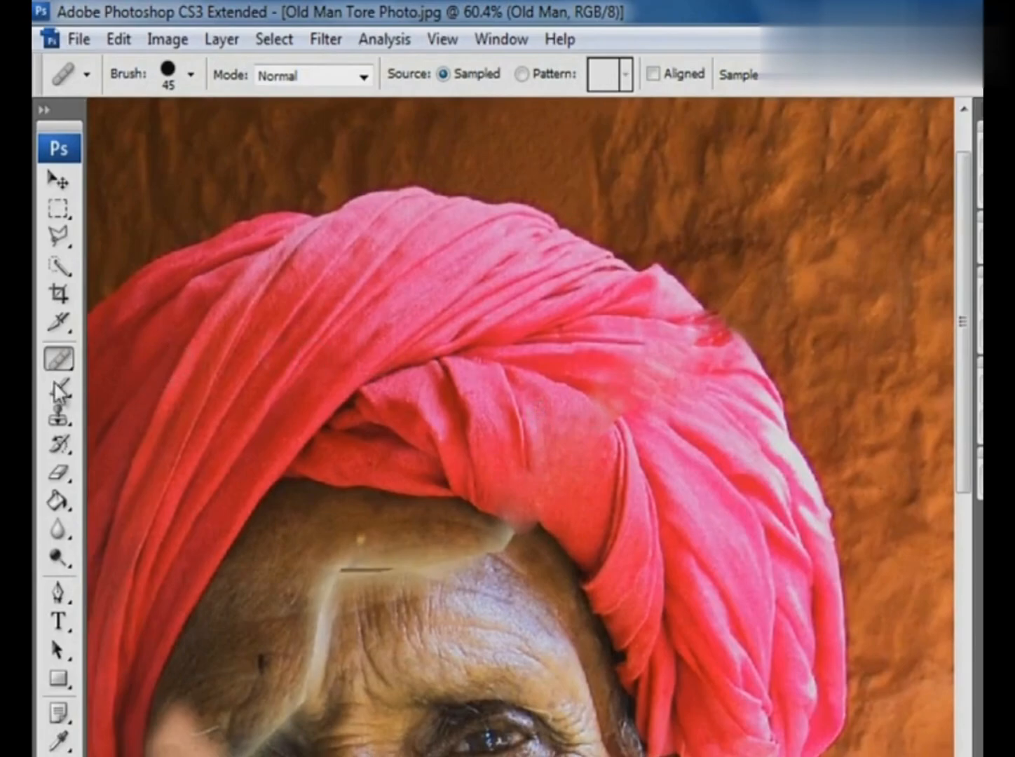
- Clean up the smeared fabric and the turban's upper-right outline with the Clone Stamp, using adjacent folds and wall
{"action": "left_click", "coordinate": [59, 416]}
{"action": "left_click", "coordinate": [598, 397], "text": "alt"}
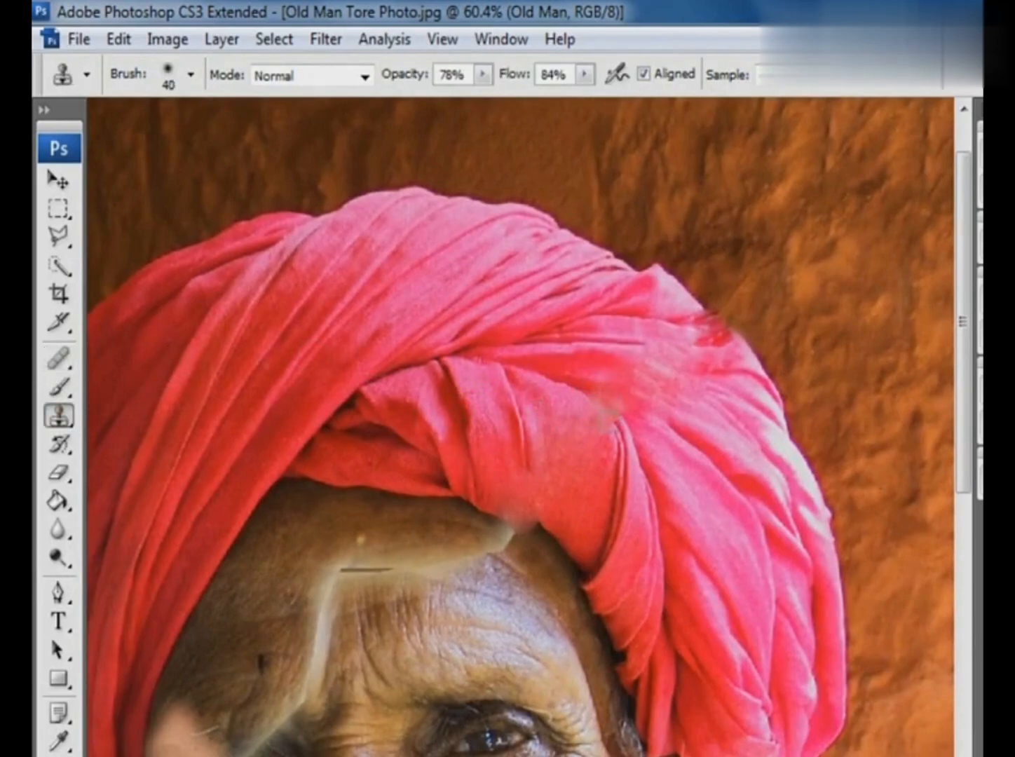
{"action": "left_click", "coordinate": [662, 336], "text": "alt"}
{"action": "left_click_drag", "start_coordinate": [626, 384], "coordinate": [662, 420]}
{"action": "left_click", "coordinate": [720, 394], "text": "alt"}
{"action": "mouse_move", "coordinate": [686, 356]}
{"action": "left_mouse_down"}
{"action": "mouse_move", "coordinate": [708, 357]}
{"action": "mouse_move", "coordinate": [715, 324]}
{"action": "mouse_move", "coordinate": [709, 332]}
{"action": "mouse_move", "coordinate": [775, 361]}
{"action": "left_mouse_up"}
{"action": "left_click", "coordinate": [754, 311], "text": "alt"}
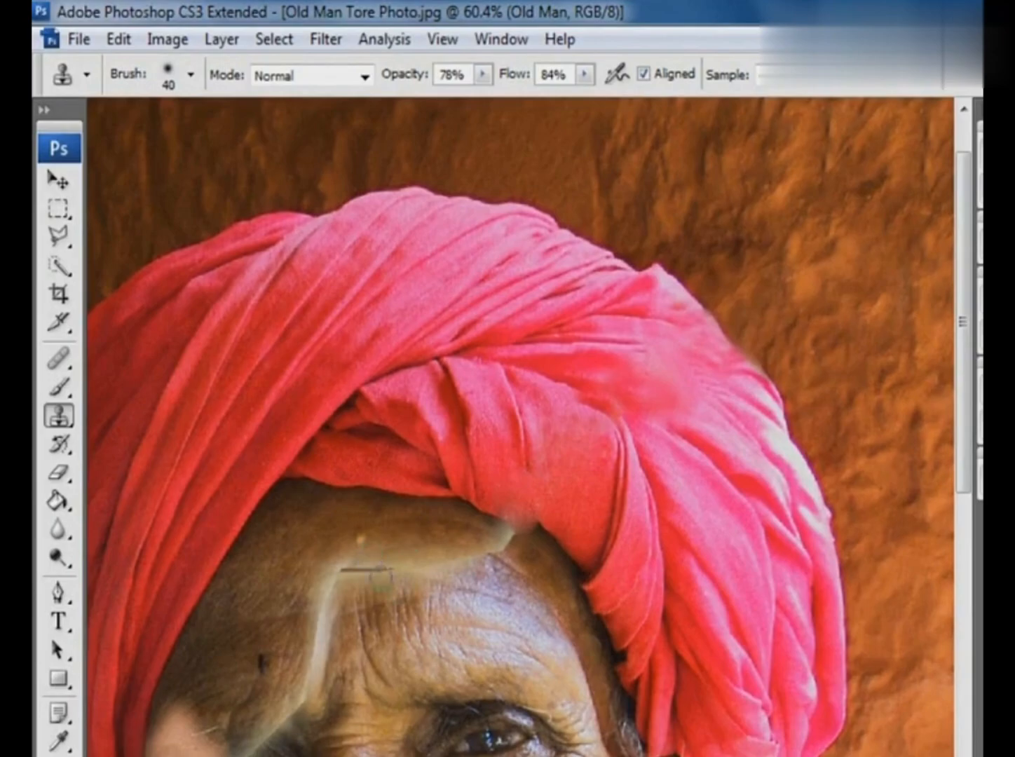
- Clone forehead skin over the vertical part of the tear above the brow with a 60 px brush
{"action": "left_click_drag", "start_coordinate": [216, 385], "coordinate": [701, 739]}
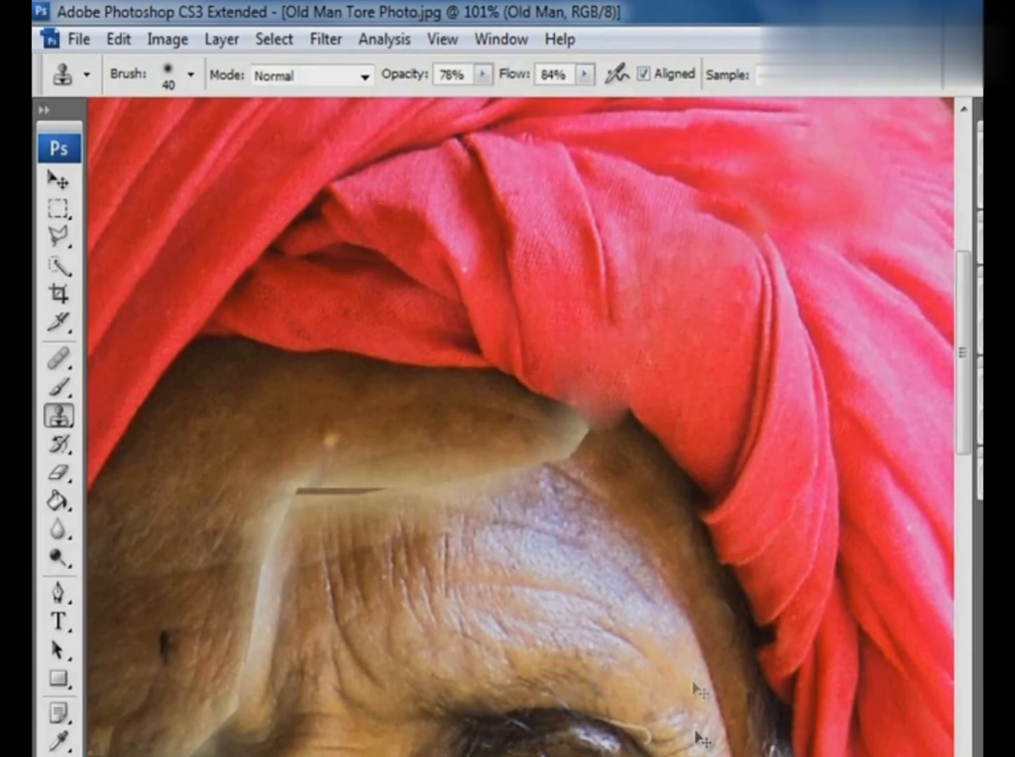
{"action": "key", "text": "bracketright"}
{"action": "key", "text": "bracketright"}
{"action": "left_click", "coordinate": [211, 583], "text": "alt"}
{"action": "mouse_move", "coordinate": [243, 593]}
{"action": "left_mouse_down"}
{"action": "mouse_move", "coordinate": [253, 620]}
{"action": "mouse_move", "coordinate": [282, 597]}
{"action": "mouse_move", "coordinate": [259, 528]}
{"action": "mouse_move", "coordinate": [281, 606]}
{"action": "mouse_move", "coordinate": [249, 568]}
{"action": "mouse_move", "coordinate": [298, 568]}
{"action": "mouse_move", "coordinate": [267, 607]}
{"action": "mouse_move", "coordinate": [291, 581]}
{"action": "left_mouse_up"}
{"action": "left_click", "coordinate": [219, 503], "text": "alt"}
{"action": "left_click", "coordinate": [325, 583], "text": "alt"}
{"action": "left_click", "coordinate": [209, 569], "text": "alt"}
{"action": "left_click", "coordinate": [212, 639], "text": "alt"}
- Clone brown skin along the horizontal tear across the forehead, covering the pale band and dark gap
{"action": "left_click", "coordinate": [260, 467], "text": "alt"}
{"action": "mouse_move", "coordinate": [302, 497]}
{"action": "left_mouse_down"}
{"action": "mouse_move", "coordinate": [275, 496]}
{"action": "mouse_move", "coordinate": [289, 519]}
{"action": "mouse_move", "coordinate": [321, 506]}
{"action": "mouse_move", "coordinate": [321, 484]}
{"action": "mouse_move", "coordinate": [349, 501]}
{"action": "mouse_move", "coordinate": [377, 495]}
{"action": "mouse_move", "coordinate": [358, 483]}
{"action": "mouse_move", "coordinate": [275, 510]}
{"action": "mouse_move", "coordinate": [241, 498]}
{"action": "left_mouse_up"}
{"action": "left_click", "coordinate": [251, 438], "text": "alt"}
{"action": "left_click", "coordinate": [272, 462], "text": "alt"}
{"action": "mouse_move", "coordinate": [336, 445]}
{"action": "left_mouse_down"}
{"action": "mouse_move", "coordinate": [415, 487]}
{"action": "mouse_move", "coordinate": [485, 484]}
{"action": "mouse_move", "coordinate": [494, 472]}
{"action": "mouse_move", "coordinate": [511, 491]}
{"action": "mouse_move", "coordinate": [465, 513]}
{"action": "mouse_move", "coordinate": [448, 504]}
{"action": "mouse_move", "coordinate": [477, 515]}
{"action": "mouse_move", "coordinate": [471, 454]}
{"action": "left_mouse_up"}
{"action": "left_click", "coordinate": [566, 529], "text": "alt"}
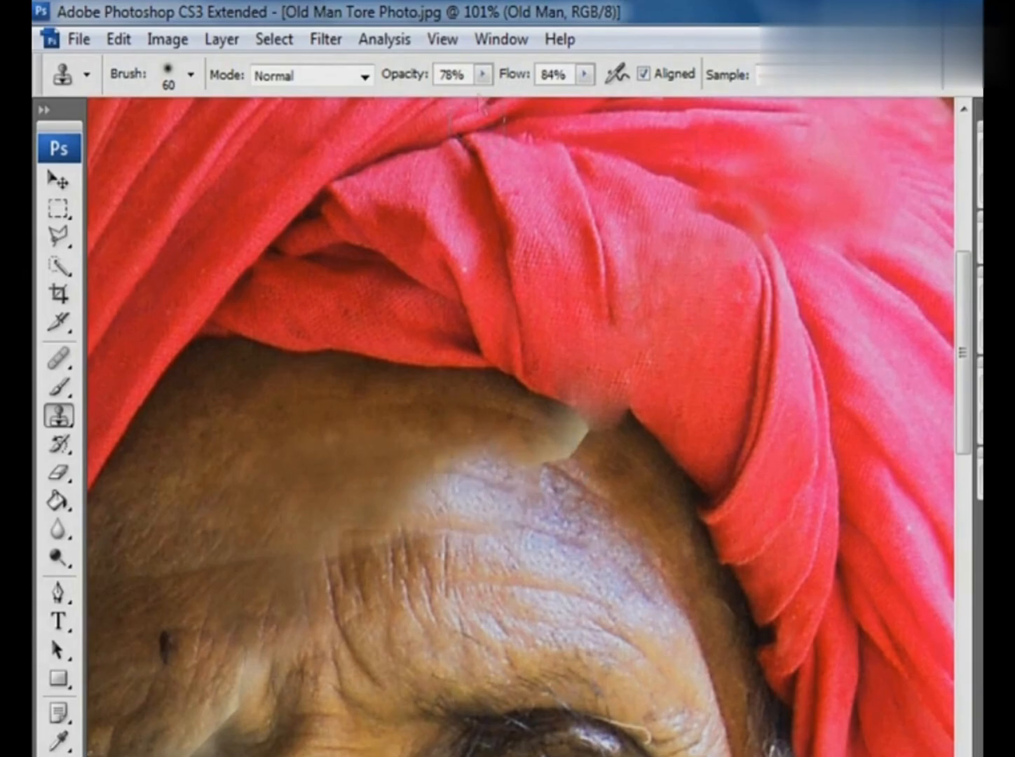
- Lower the Clone Stamp opacity to 46% and cover the last tear remnant below the turban, softening the forehead's tone edge
{"action": "left_click", "coordinate": [482, 76]}
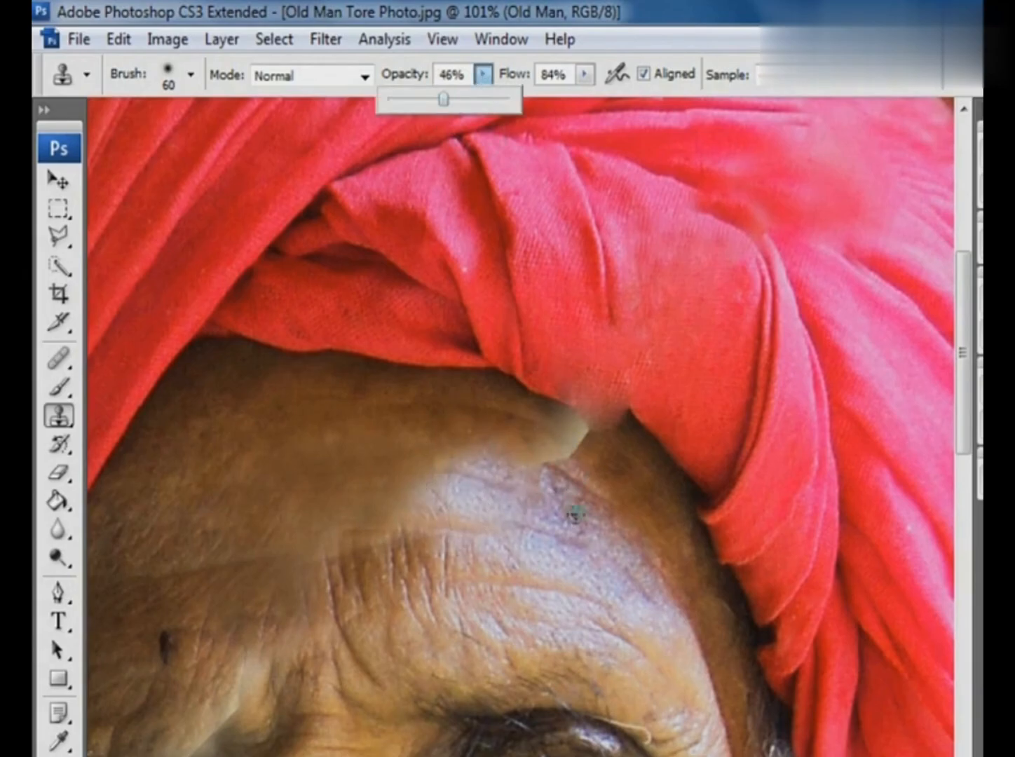
{"action": "left_click", "coordinate": [573, 523], "text": "alt"}
{"action": "mouse_move", "coordinate": [543, 472]}
{"action": "left_mouse_down"}
{"action": "mouse_move", "coordinate": [574, 461]}
{"action": "mouse_move", "coordinate": [584, 440]}
{"action": "mouse_move", "coordinate": [494, 452]}
{"action": "left_mouse_up"}
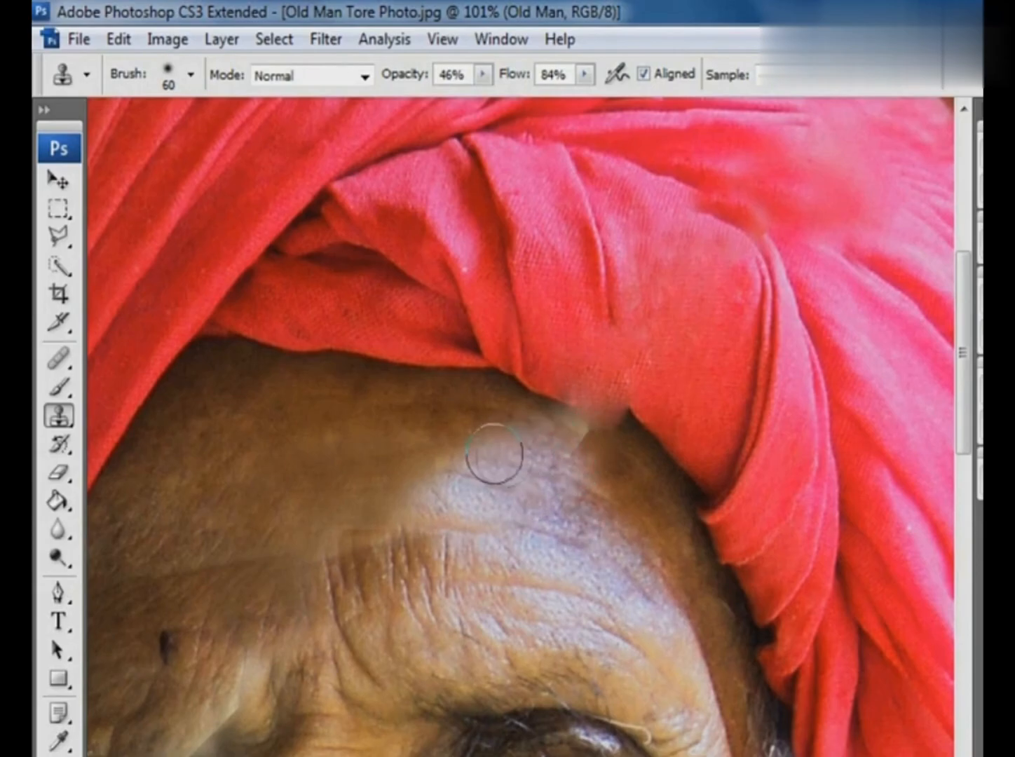
{"action": "left_click", "coordinate": [592, 468], "text": "alt"}
{"action": "mouse_move", "coordinate": [584, 443]}
{"action": "left_mouse_down"}
{"action": "mouse_move", "coordinate": [561, 446]}
{"action": "mouse_move", "coordinate": [541, 437]}
{"action": "left_mouse_up"}
{"action": "left_click", "coordinate": [445, 450], "text": "alt"}
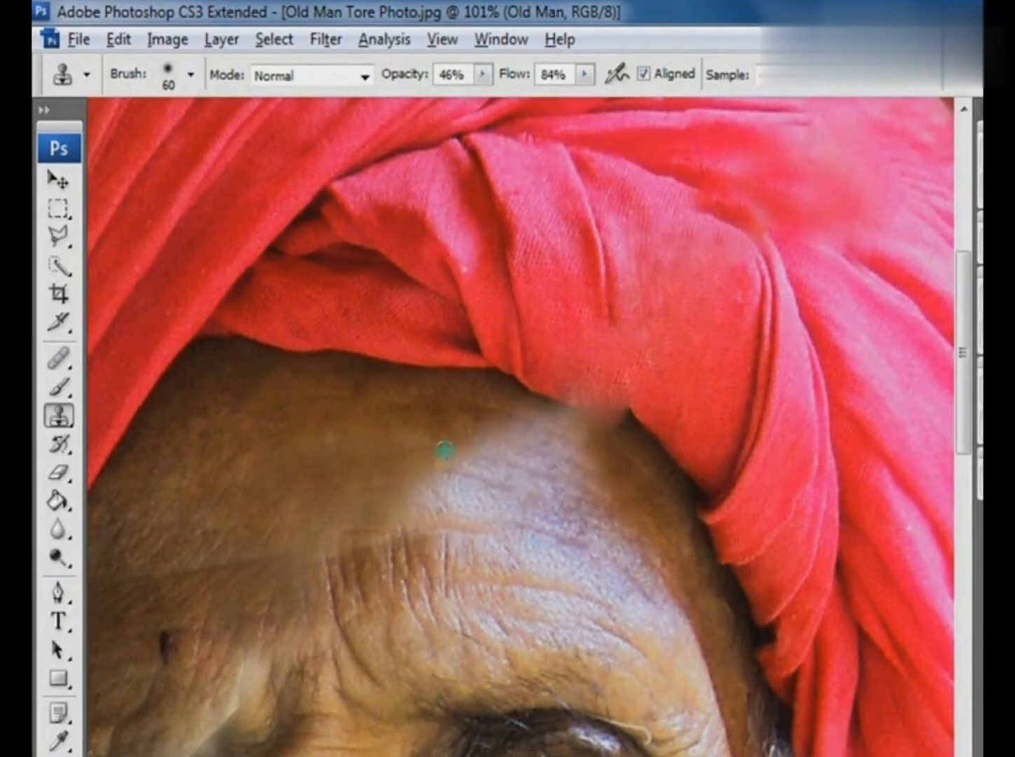
{"action": "mouse_move", "coordinate": [422, 434]}
{"action": "left_mouse_down"}
{"action": "mouse_move", "coordinate": [482, 459]}
{"action": "mouse_move", "coordinate": [480, 443]}
{"action": "mouse_move", "coordinate": [518, 435]}
{"action": "mouse_move", "coordinate": [404, 466]}
{"action": "mouse_move", "coordinate": [441, 515]}
{"action": "mouse_move", "coordinate": [370, 508]}
{"action": "mouse_move", "coordinate": [441, 544]}
{"action": "mouse_move", "coordinate": [392, 448]}
{"action": "mouse_move", "coordinate": [474, 446]}
{"action": "left_mouse_up"}
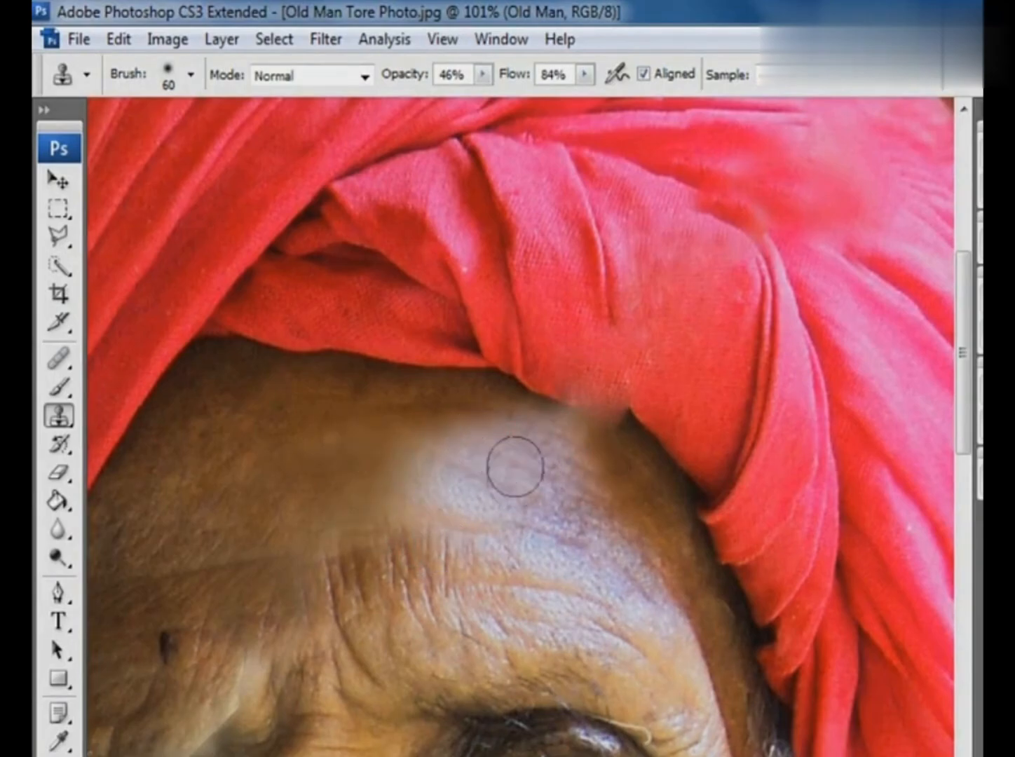
- Blend the forehead highlight into the darker skin beneath the turban by cloning nearby skin, undoing a bad stroke
{"action": "left_click", "coordinate": [629, 486], "text": "alt"}
{"action": "mouse_move", "coordinate": [601, 484]}
{"action": "left_mouse_down"}
{"action": "mouse_move", "coordinate": [506, 442]}
{"action": "mouse_move", "coordinate": [568, 481]}
{"action": "mouse_move", "coordinate": [569, 471]}
{"action": "mouse_move", "coordinate": [498, 466]}
{"action": "mouse_move", "coordinate": [541, 455]}
{"action": "mouse_move", "coordinate": [533, 469]}
{"action": "mouse_move", "coordinate": [614, 475]}
{"action": "mouse_move", "coordinate": [527, 482]}
{"action": "left_mouse_up"}
{"action": "left_click", "coordinate": [616, 479], "text": "alt"}
{"action": "mouse_move", "coordinate": [482, 428]}
{"action": "left_mouse_down"}
{"action": "mouse_move", "coordinate": [577, 452]}
{"action": "mouse_move", "coordinate": [536, 433]}
{"action": "mouse_move", "coordinate": [571, 488]}
{"action": "left_mouse_up"}
{"action": "key", "text": "ctrl+z"}
{"action": "left_click", "coordinate": [622, 470], "text": "alt"}
{"action": "mouse_move", "coordinate": [533, 445]}
{"action": "left_mouse_down"}
{"action": "mouse_move", "coordinate": [546, 431]}
{"action": "mouse_move", "coordinate": [525, 415]}
{"action": "left_mouse_up"}
{"action": "mouse_move", "coordinate": [575, 471]}
{"action": "left_mouse_down"}
{"action": "mouse_move", "coordinate": [548, 425]}
{"action": "mouse_move", "coordinate": [526, 455]}
{"action": "left_mouse_up"}
- Clone skin over the tear running from the forehead down past the damaged eyebrow
{"action": "left_click", "coordinate": [494, 502], "text": "ctrl+alt"}
{"action": "mouse_move", "coordinate": [490, 501]}
{"action": "left_mouse_down"}
{"action": "mouse_move", "coordinate": [545, 380]}
{"action": "mouse_move", "coordinate": [566, 347]}
{"action": "mouse_move", "coordinate": [582, 346]}
{"action": "mouse_move", "coordinate": [526, 367]}
{"action": "mouse_move", "coordinate": [513, 386]}
{"action": "left_mouse_up"}
{"action": "left_click", "coordinate": [447, 338], "text": "alt"}
{"action": "left_click_drag", "start_coordinate": [510, 482], "coordinate": [600, 386]}
{"action": "left_click", "coordinate": [443, 353], "text": "alt"}
{"action": "mouse_move", "coordinate": [407, 492]}
{"action": "left_mouse_down"}
{"action": "mouse_move", "coordinate": [351, 468]}
{"action": "mouse_move", "coordinate": [419, 498]}
{"action": "mouse_move", "coordinate": [355, 532]}
{"action": "left_mouse_up"}
{"action": "left_click_drag", "start_coordinate": [413, 433], "coordinate": [534, 299]}
{"action": "left_click", "coordinate": [576, 217], "text": "alt"}
{"action": "mouse_move", "coordinate": [638, 231]}
{"action": "left_mouse_down"}
{"action": "mouse_move", "coordinate": [623, 186]}
{"action": "mouse_move", "coordinate": [625, 221]}
{"action": "left_mouse_up"}
{"action": "left_click_drag", "start_coordinate": [625, 220], "coordinate": [609, 361]}
{"action": "mouse_move", "coordinate": [681, 246]}
{"action": "left_mouse_down"}
{"action": "mouse_move", "coordinate": [759, 245]}
{"action": "mouse_move", "coordinate": [809, 318]}
{"action": "left_mouse_up"}
- Cover the upper part of the pink patch at the temple with cloned brown skin
{"action": "mouse_move", "coordinate": [484, 497]}
{"action": "left_mouse_down"}
{"action": "mouse_move", "coordinate": [585, 402]}
{"action": "mouse_move", "coordinate": [458, 529]}
{"action": "mouse_move", "coordinate": [414, 401]}
{"action": "mouse_move", "coordinate": [401, 491]}
{"action": "mouse_move", "coordinate": [359, 522]}
{"action": "left_mouse_up"}
{"action": "left_click", "coordinate": [539, 454], "text": "alt"}
{"action": "left_click", "coordinate": [424, 342], "text": "alt"}
{"action": "left_click_drag", "start_coordinate": [358, 522], "coordinate": [376, 453]}
{"action": "mouse_move", "coordinate": [428, 376]}
{"action": "left_mouse_down"}
{"action": "mouse_move", "coordinate": [390, 441]}
{"action": "mouse_move", "coordinate": [410, 400]}
{"action": "mouse_move", "coordinate": [476, 426]}
{"action": "mouse_move", "coordinate": [505, 420]}
{"action": "left_mouse_up"}
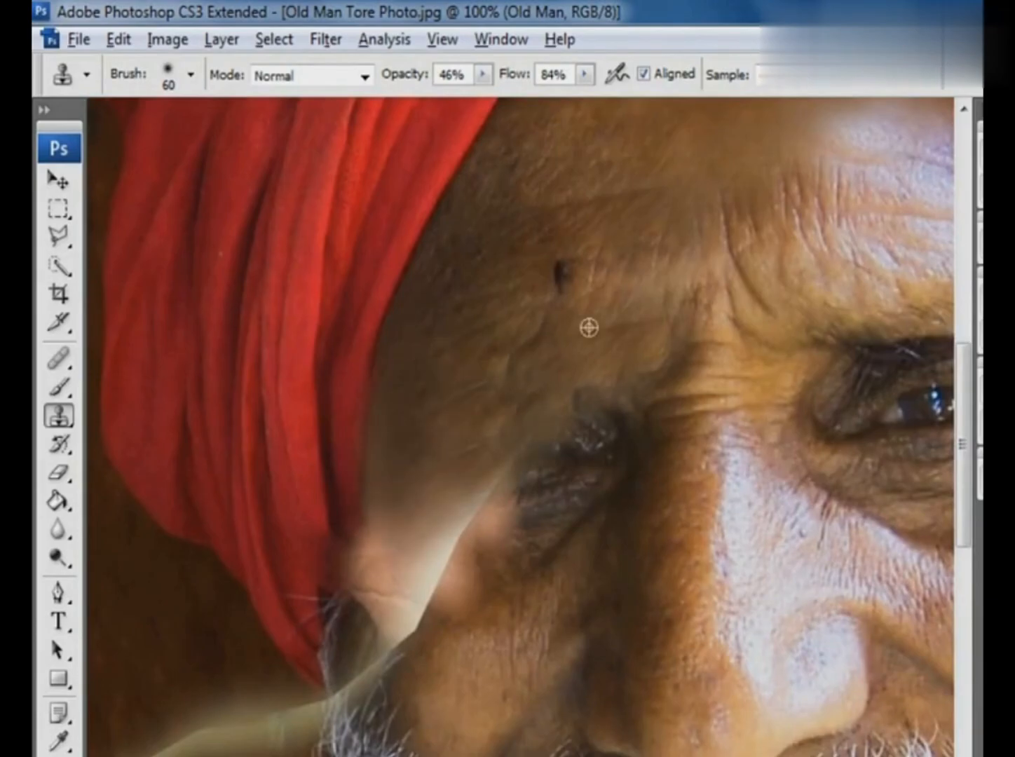
- Clone clean skin over the dark mark above the damaged eyebrow and even out the surrounding texture
{"action": "left_click", "coordinate": [588, 327], "text": "alt"}
{"action": "mouse_move", "coordinate": [548, 337]}
{"action": "left_mouse_down"}
{"action": "mouse_move", "coordinate": [511, 355]}
{"action": "mouse_move", "coordinate": [536, 332]}
{"action": "mouse_move", "coordinate": [473, 381]}
{"action": "mouse_move", "coordinate": [502, 361]}
{"action": "left_mouse_up"}
{"action": "left_click", "coordinate": [600, 232], "text": "alt"}
{"action": "mouse_move", "coordinate": [562, 267]}
{"action": "left_mouse_down"}
{"action": "mouse_move", "coordinate": [525, 296]}
{"action": "mouse_move", "coordinate": [569, 256]}
{"action": "mouse_move", "coordinate": [545, 285]}
{"action": "left_mouse_up"}
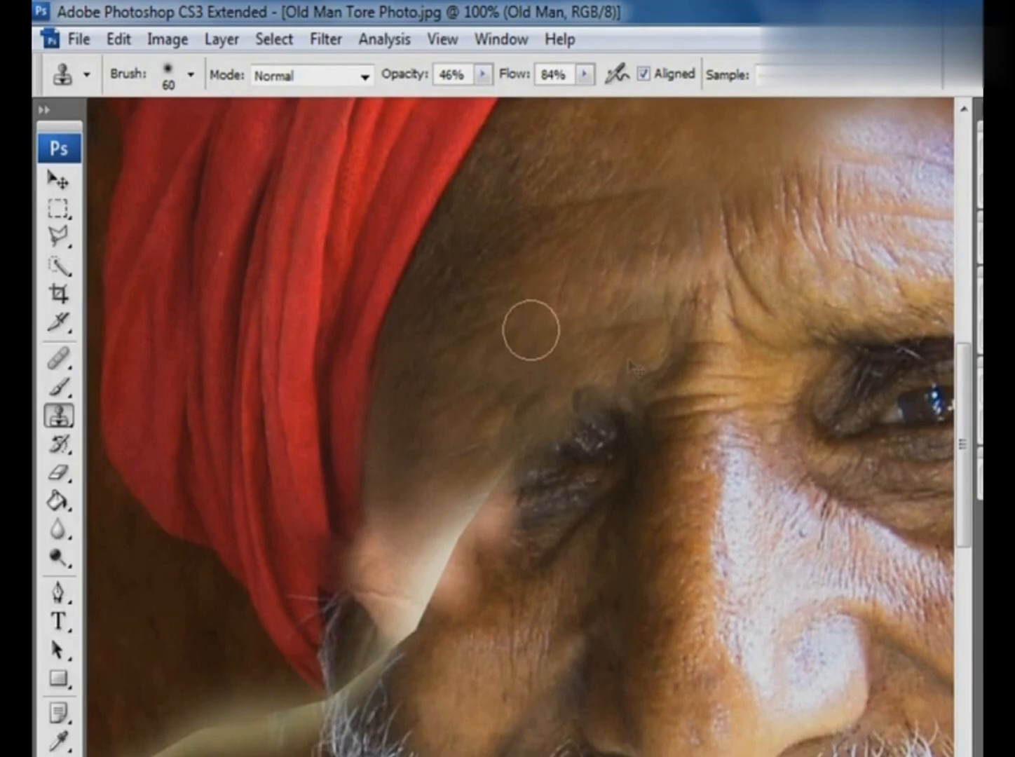
- Examine the repaired turban and forehead within the whole portrait for remaining damage
{"action": "key", "text": "ctrl+minus"}
{"action": "key", "text": "ctrl+minus"}
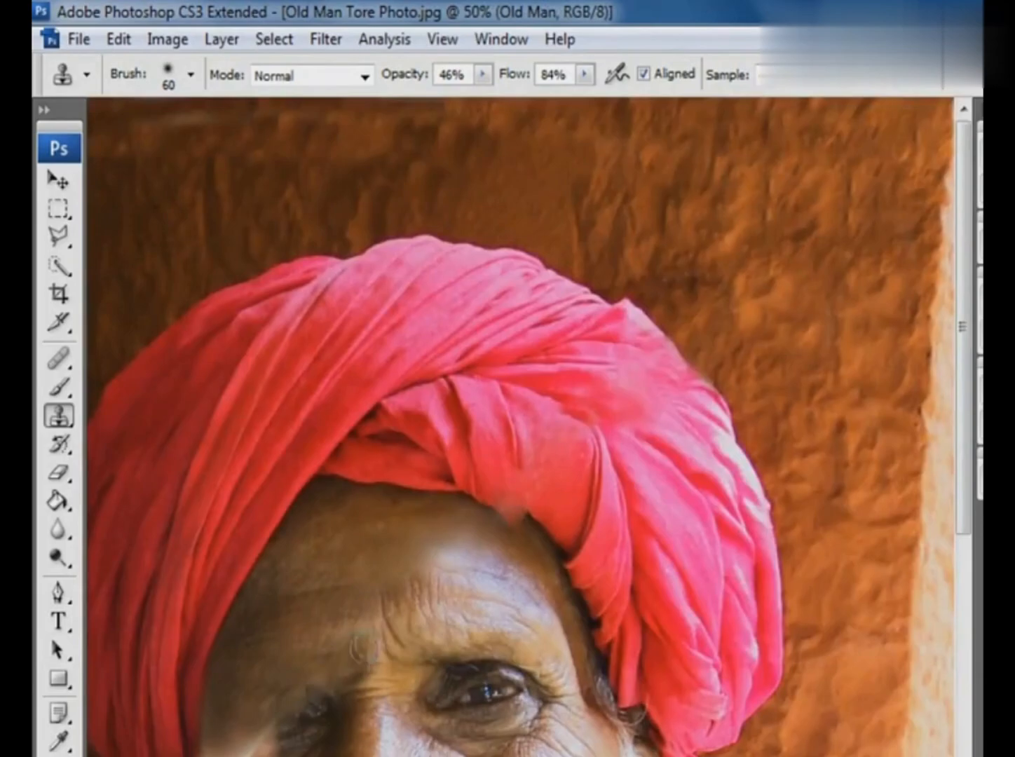
{"action": "key", "text": "ctrl+minus"}
{"action": "key", "text": "bracketright"}
{"action": "key", "text": "bracketright"}
{"action": "key", "text": "bracketright"}
{"action": "key", "text": "ctrl+z"}
{"action": "left_click", "coordinate": [545, 457], "text": "alt"}
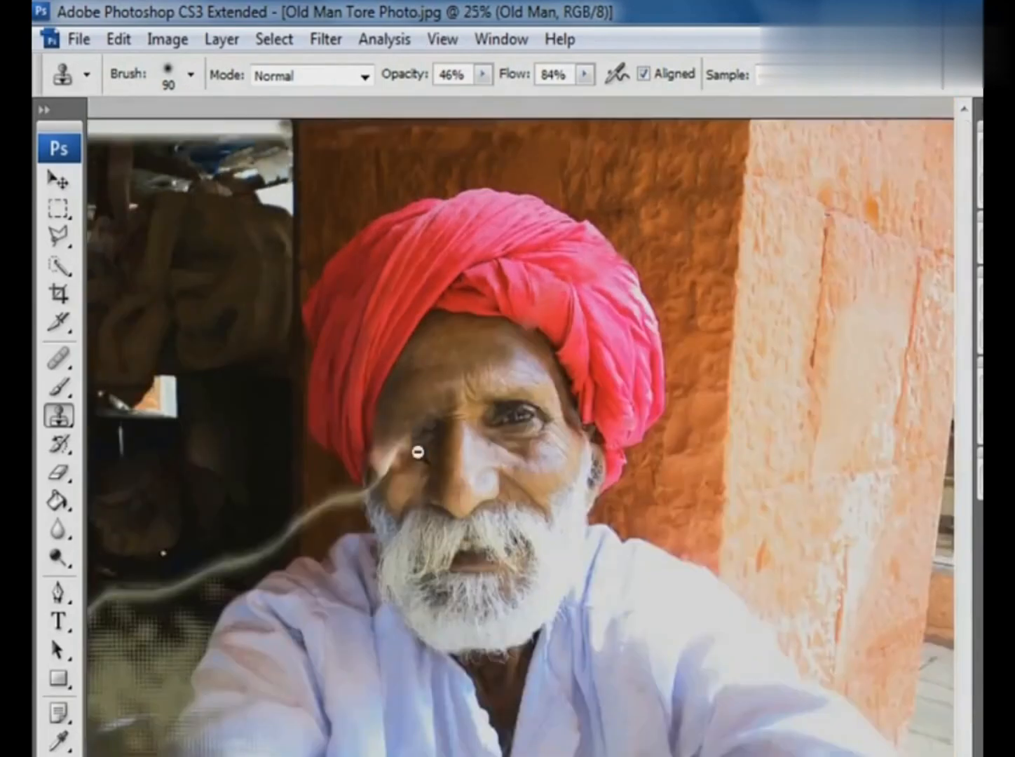
{"action": "key", "text": "ctrl+minus"}
- Select the intact eye and its surrounding skin with the Rectangular Marquee, then copy and paste it as a new layer
{"action": "left_click_drag", "start_coordinate": [343, 290], "coordinate": [711, 601]}
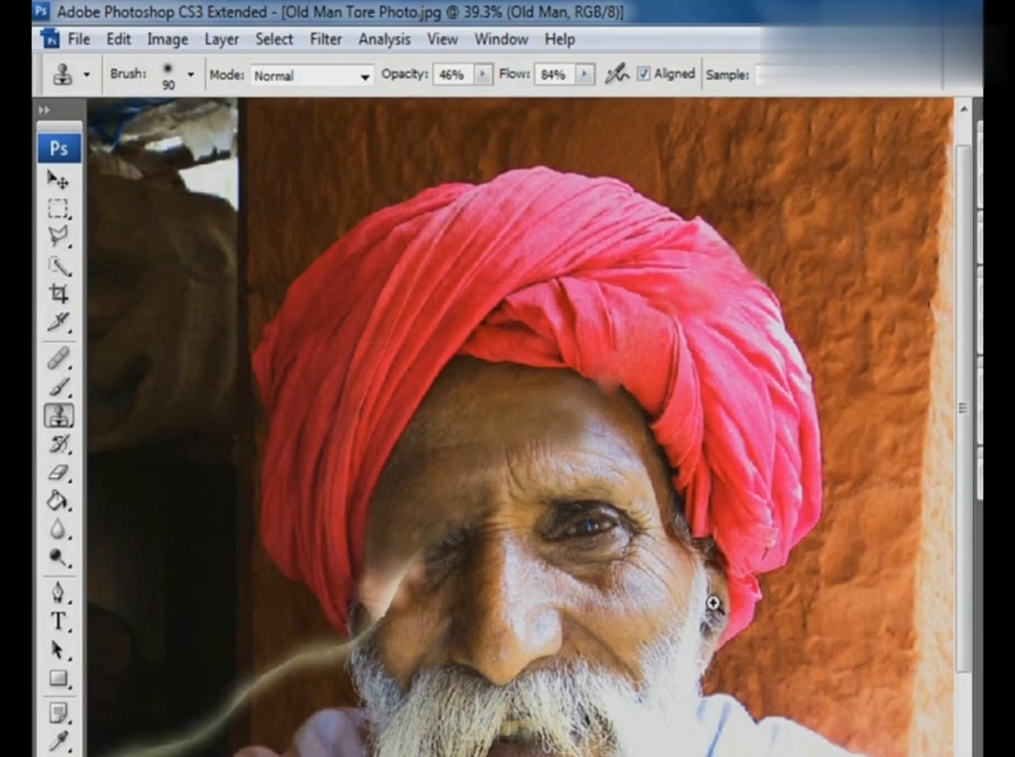
{"action": "left_click", "coordinate": [59, 209]}
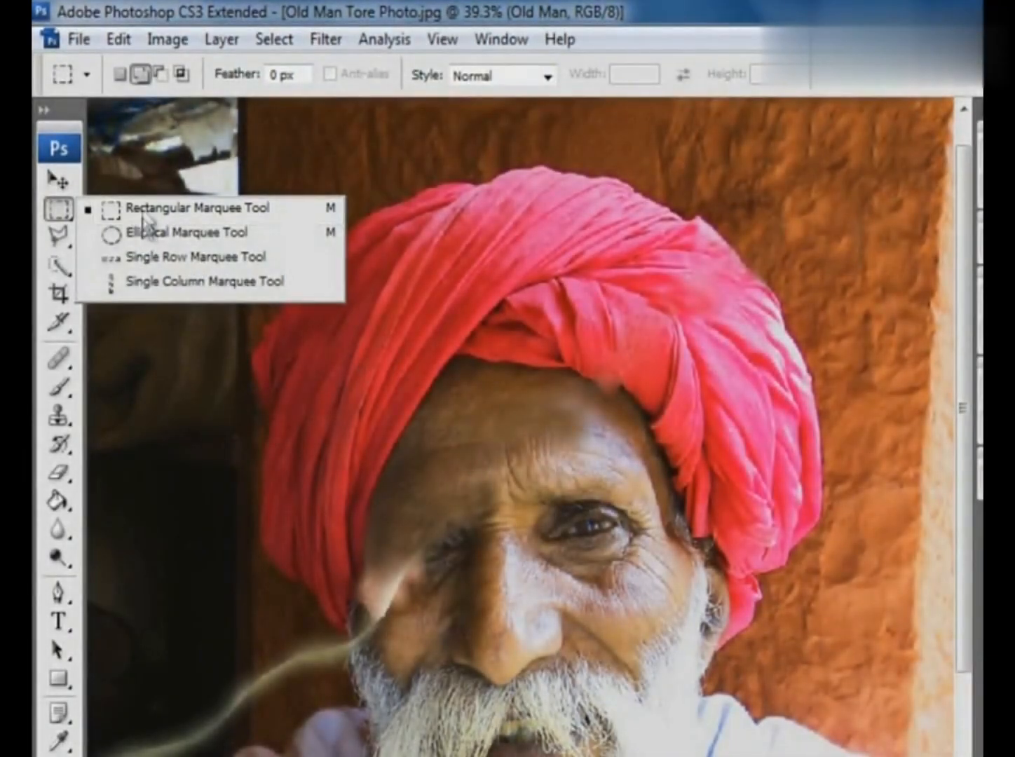
{"action": "left_click", "coordinate": [147, 208]}
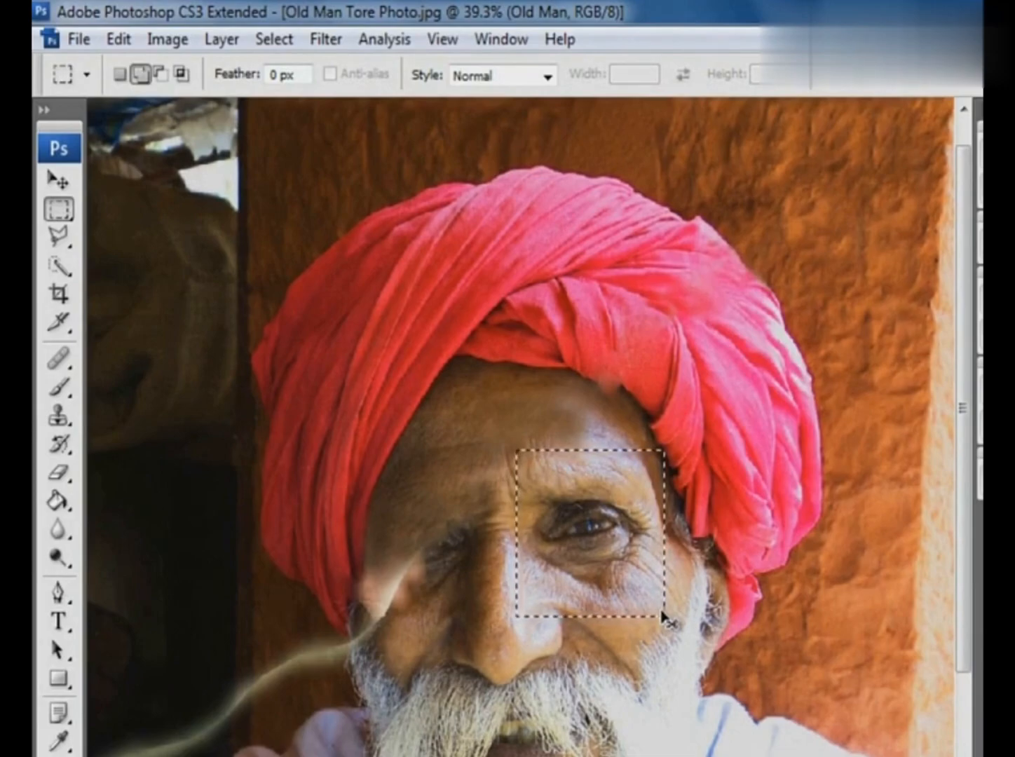
{"action": "left_click", "coordinate": [119, 40]}
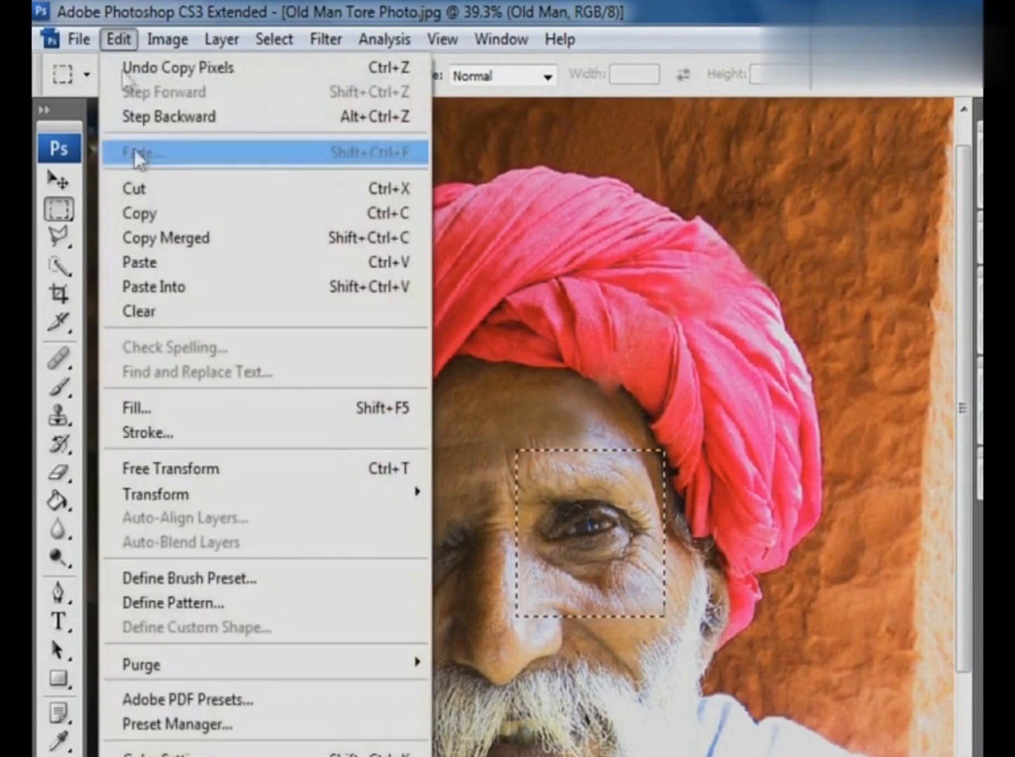
{"action": "left_click", "coordinate": [145, 211]}
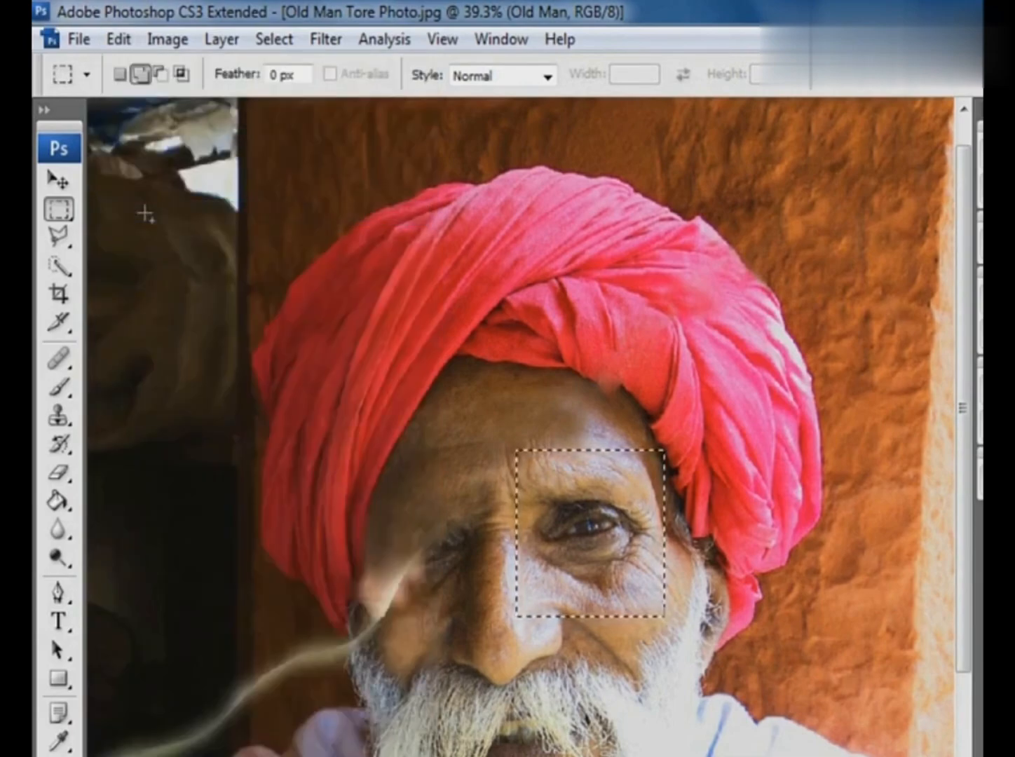
{"action": "left_click", "coordinate": [123, 35]}
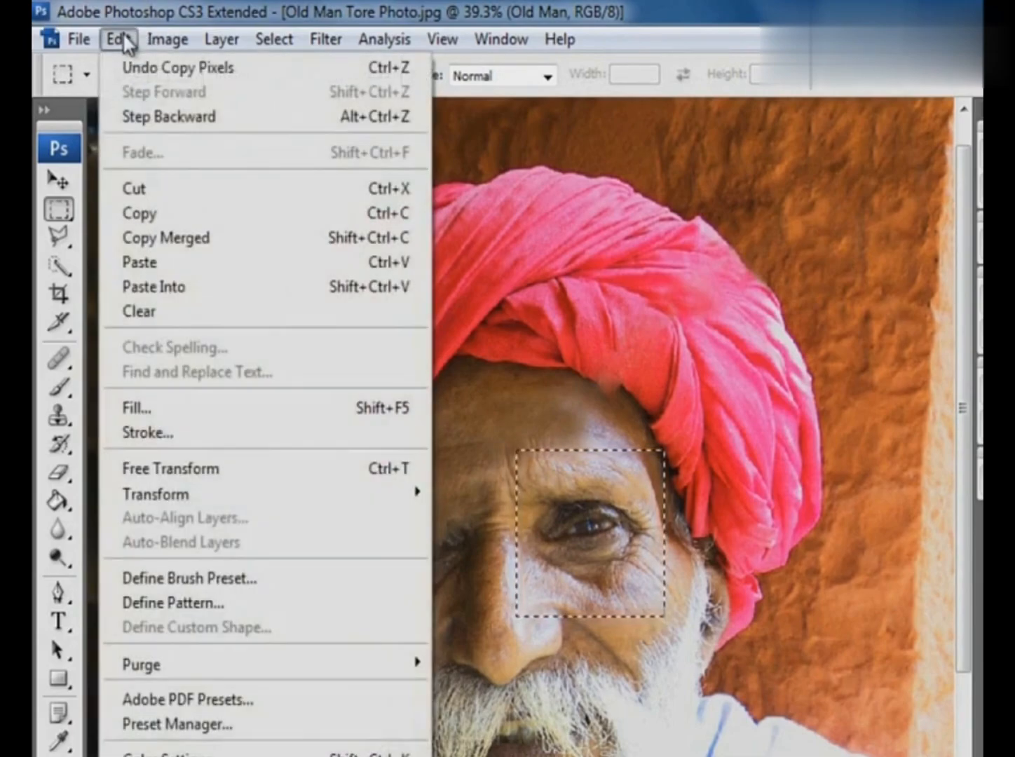
{"action": "left_click", "coordinate": [144, 259]}
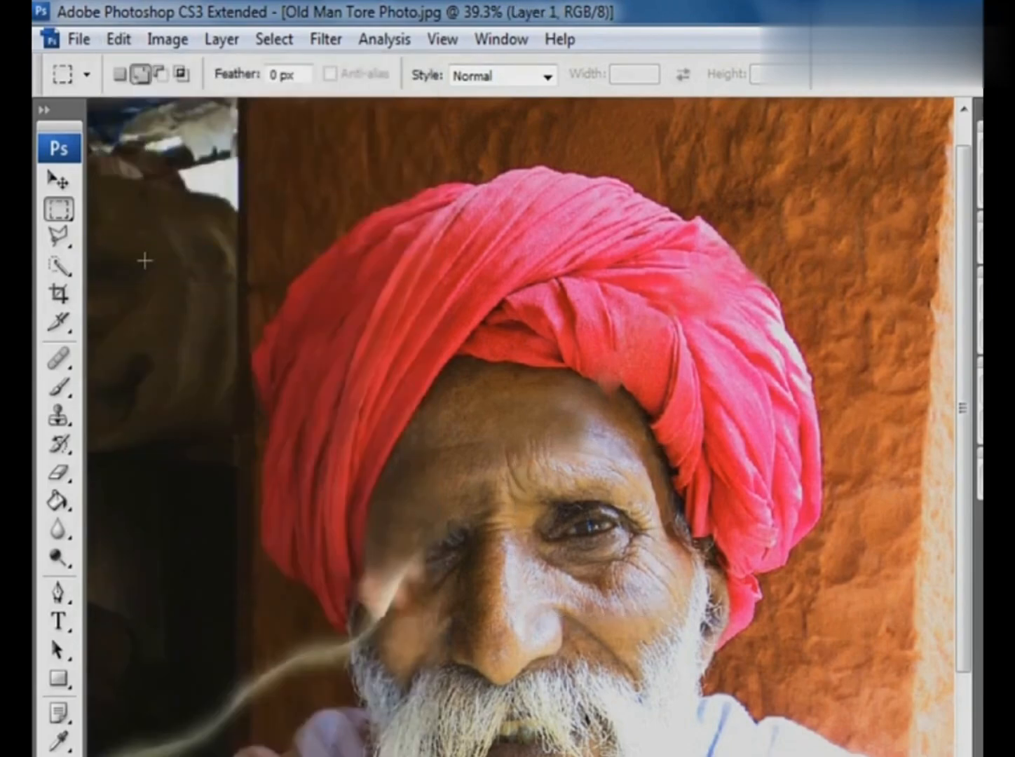
- Move the pasted eye patch over the damaged eye and flip it horizontally
{"action": "left_click", "coordinate": [58, 180]}
{"action": "left_click_drag", "start_coordinate": [616, 535], "coordinate": [462, 566]}
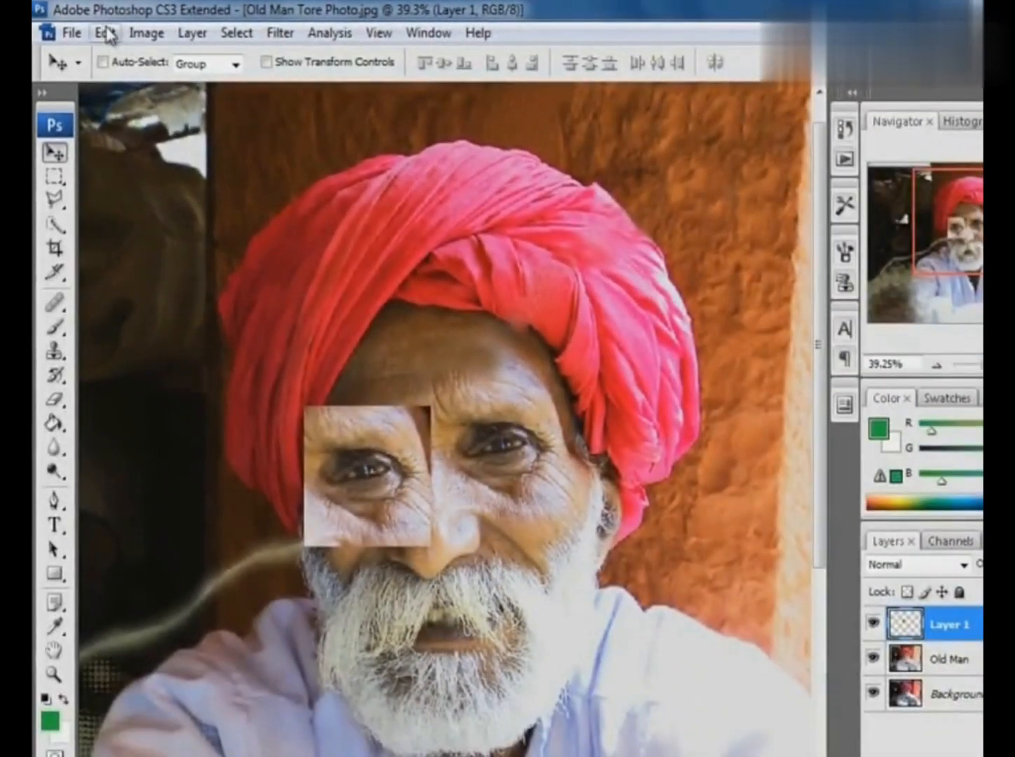
{"action": "left_click", "coordinate": [119, 39]}
{"action": "mouse_move", "coordinate": [175, 418]}
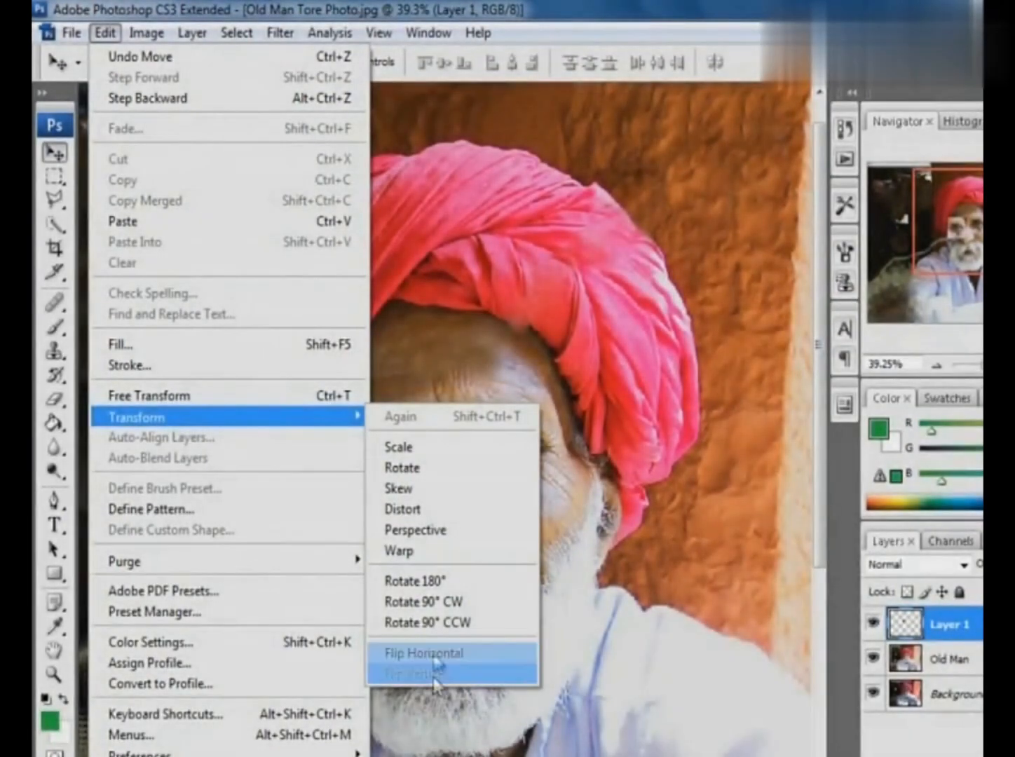
{"action": "left_click", "coordinate": [433, 646]}
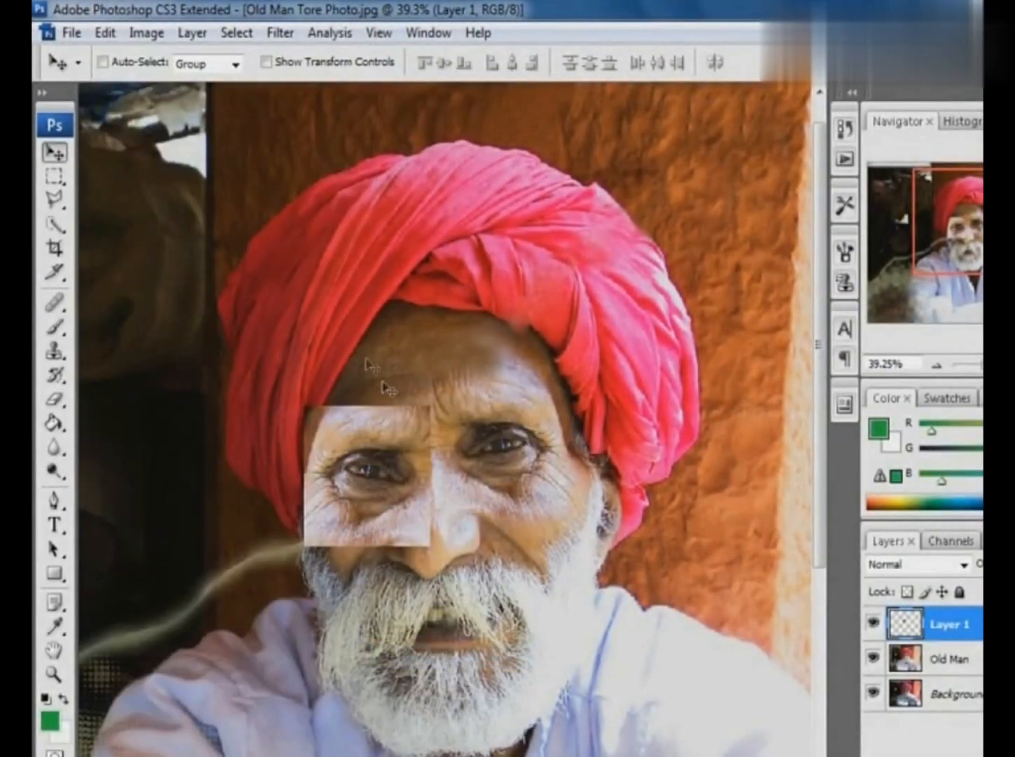
- Rotate the mirrored eye patch about -23.5° to match the tilt of the face and rename its layer Eye
{"action": "left_click", "coordinate": [105, 33]}
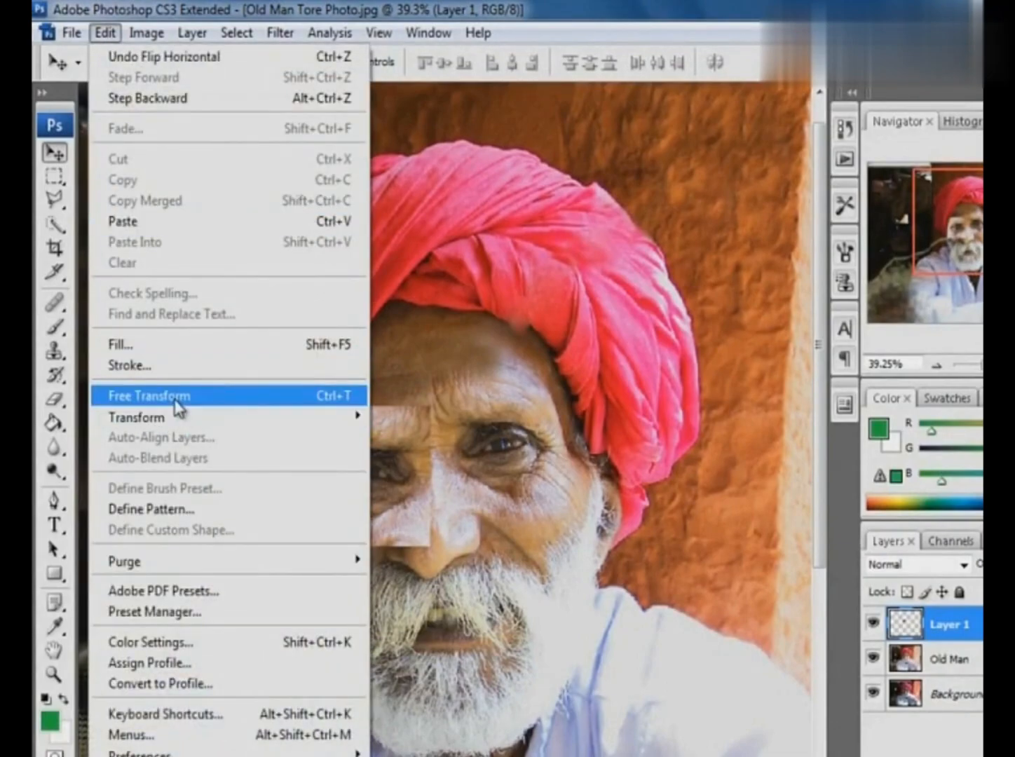
{"action": "left_click", "coordinate": [174, 402]}
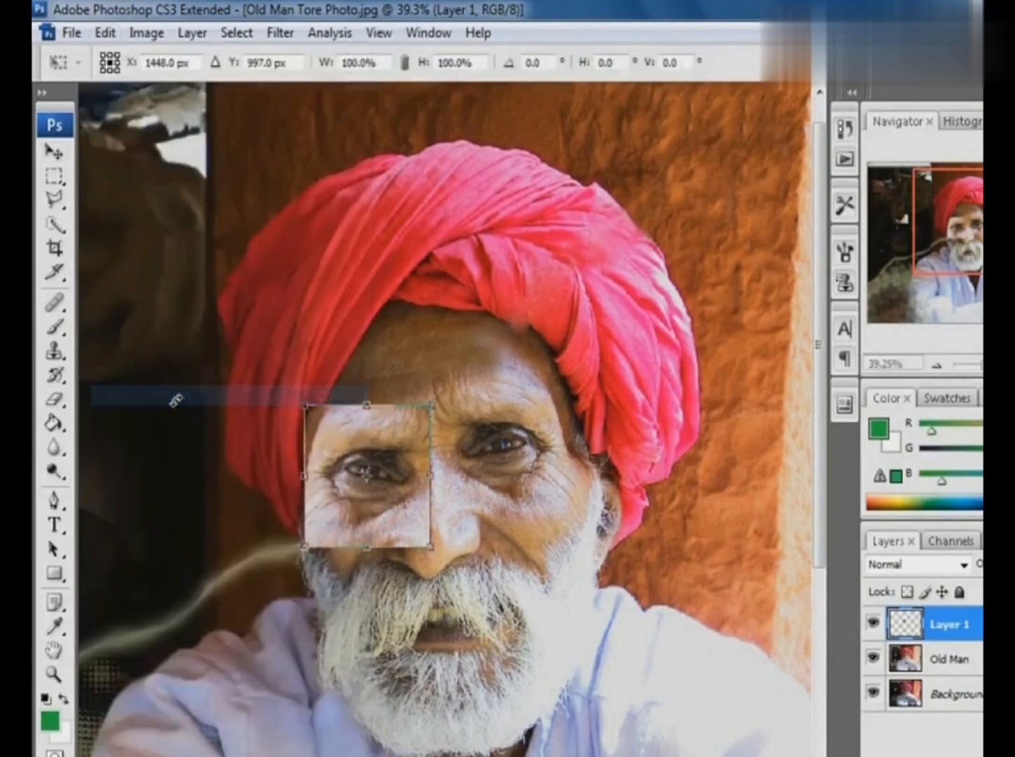
{"action": "left_click_drag", "start_coordinate": [445, 385], "coordinate": [430, 316]}
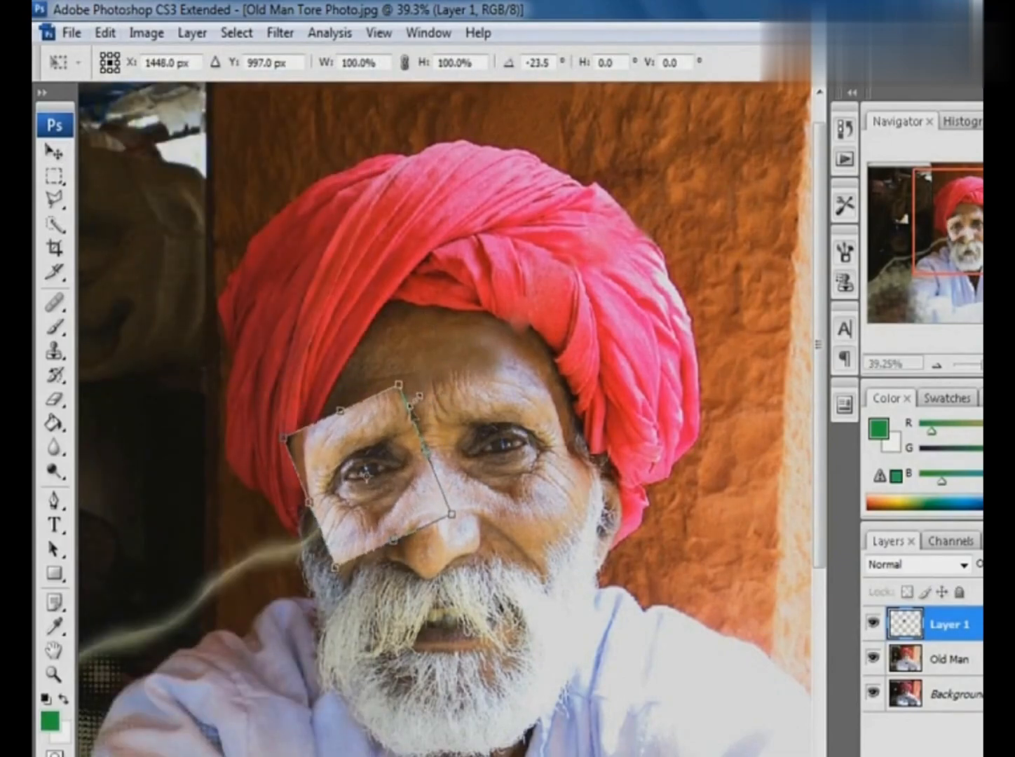
{"action": "left_click_drag", "start_coordinate": [391, 478], "coordinate": [392, 477]}
{"action": "key", "text": "Return"}
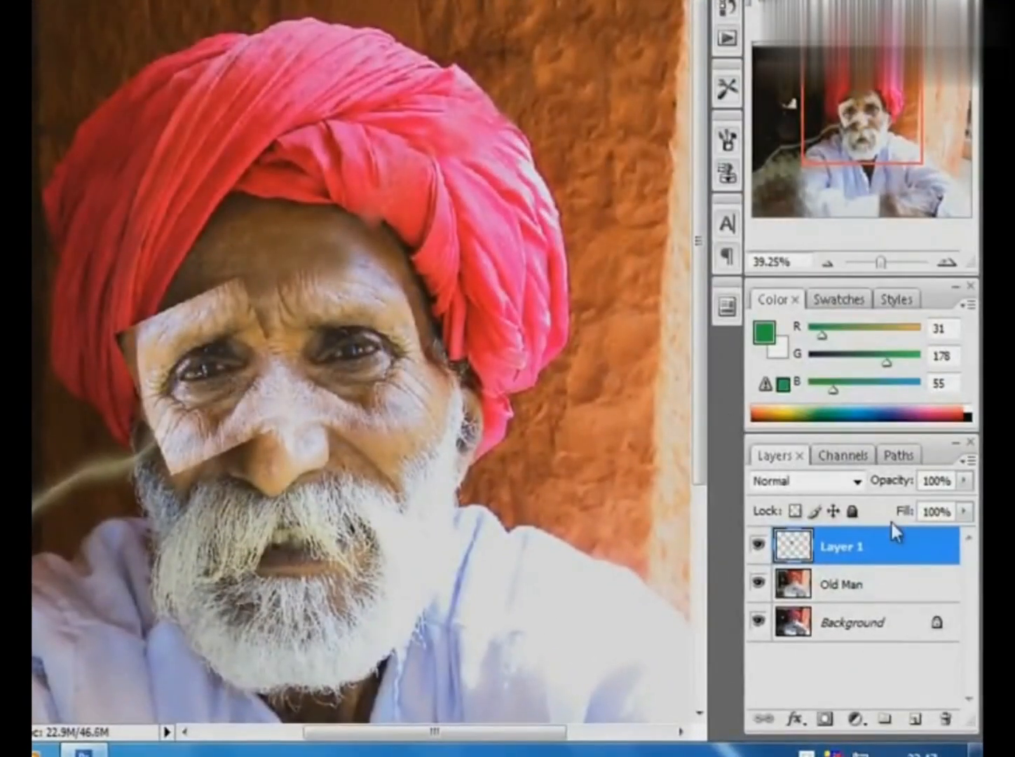
{"action": "double_click", "coordinate": [855, 549]}
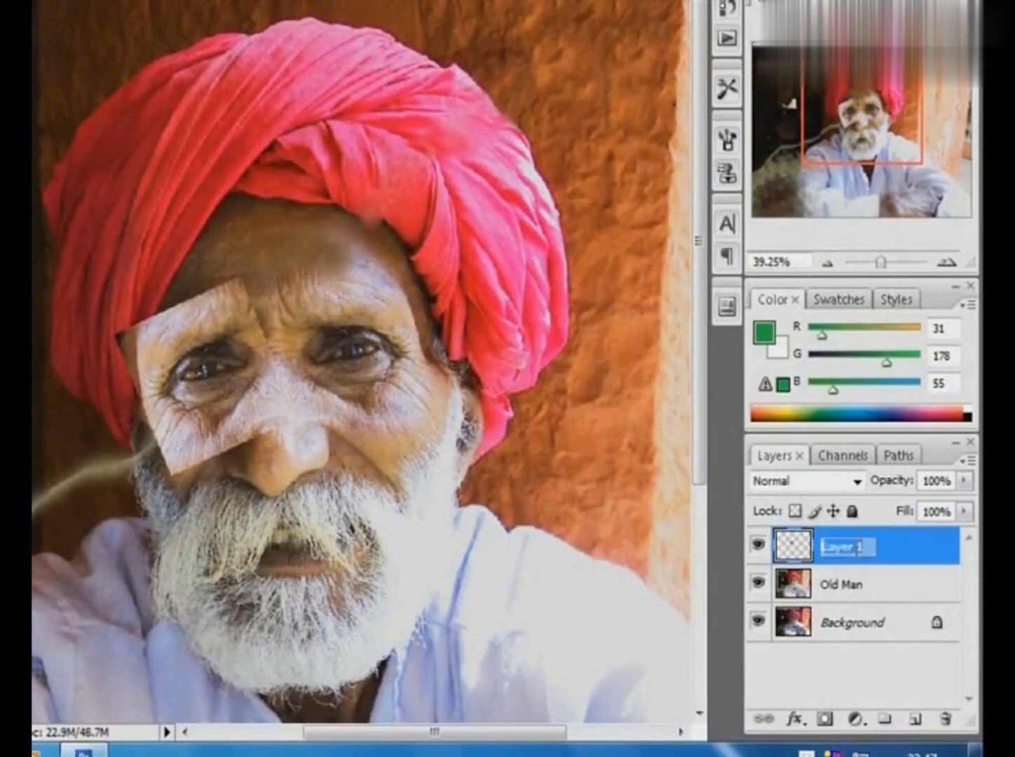
{"action": "type", "text": "Eye"}
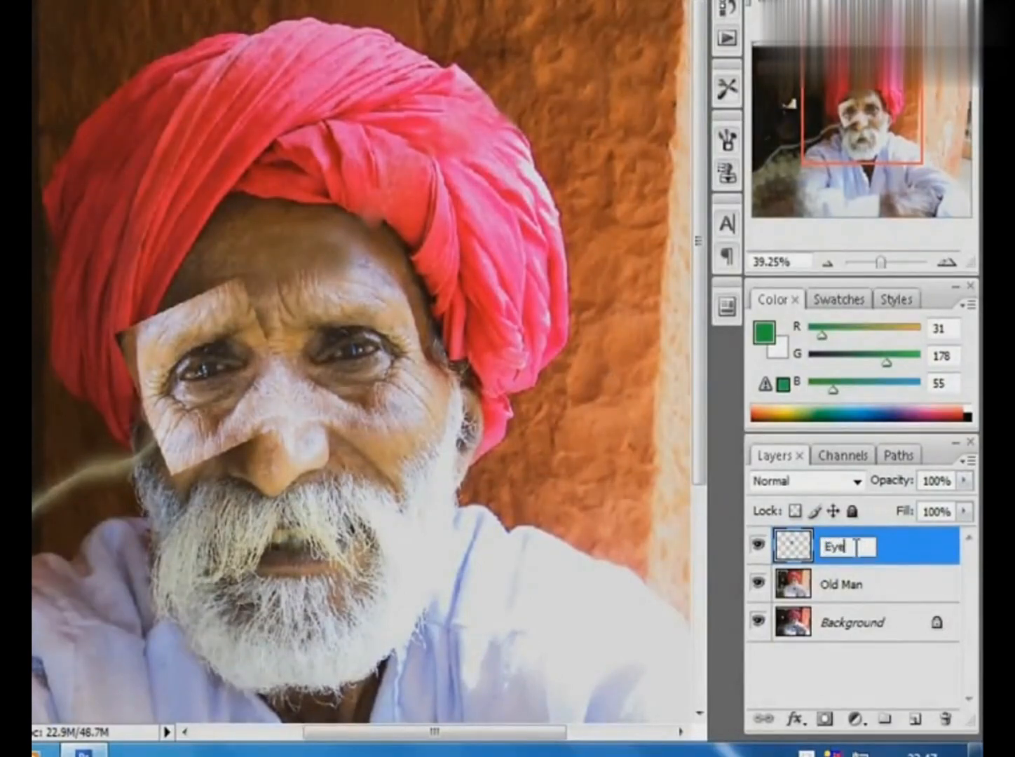
- Lower the Eye layer's opacity to 42%, nudge the patch into alignment over the damaged eye, and restore the opacity to 100%
{"action": "left_click", "coordinate": [964, 480]}
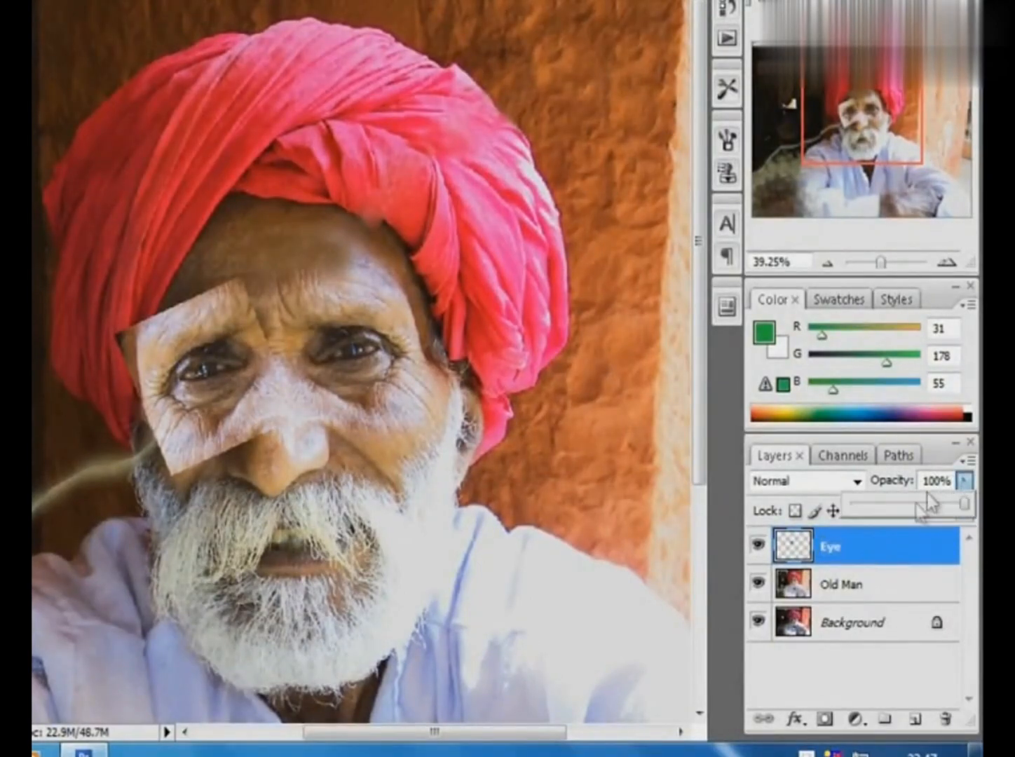
{"action": "left_click_drag", "start_coordinate": [34, 202], "coordinate": [473, 556]}
{"action": "left_click_drag", "start_coordinate": [271, 431], "coordinate": [269, 368]}
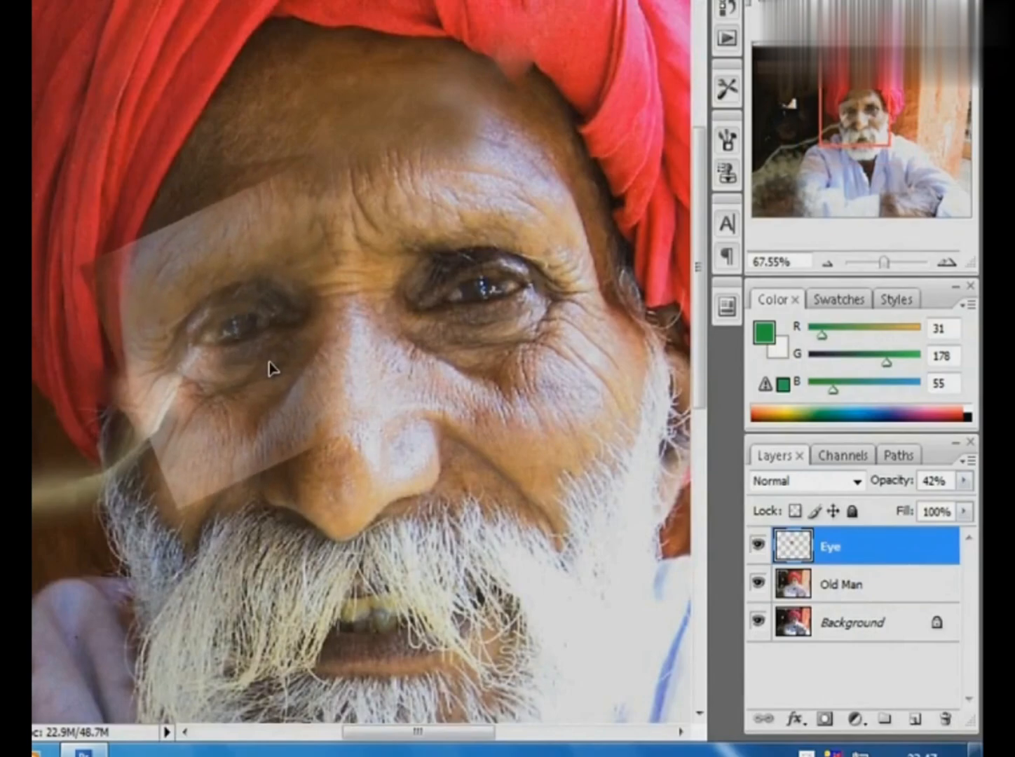
{"action": "left_click", "coordinate": [964, 480]}
{"action": "left_click_drag", "start_coordinate": [895, 506], "coordinate": [964, 503]}
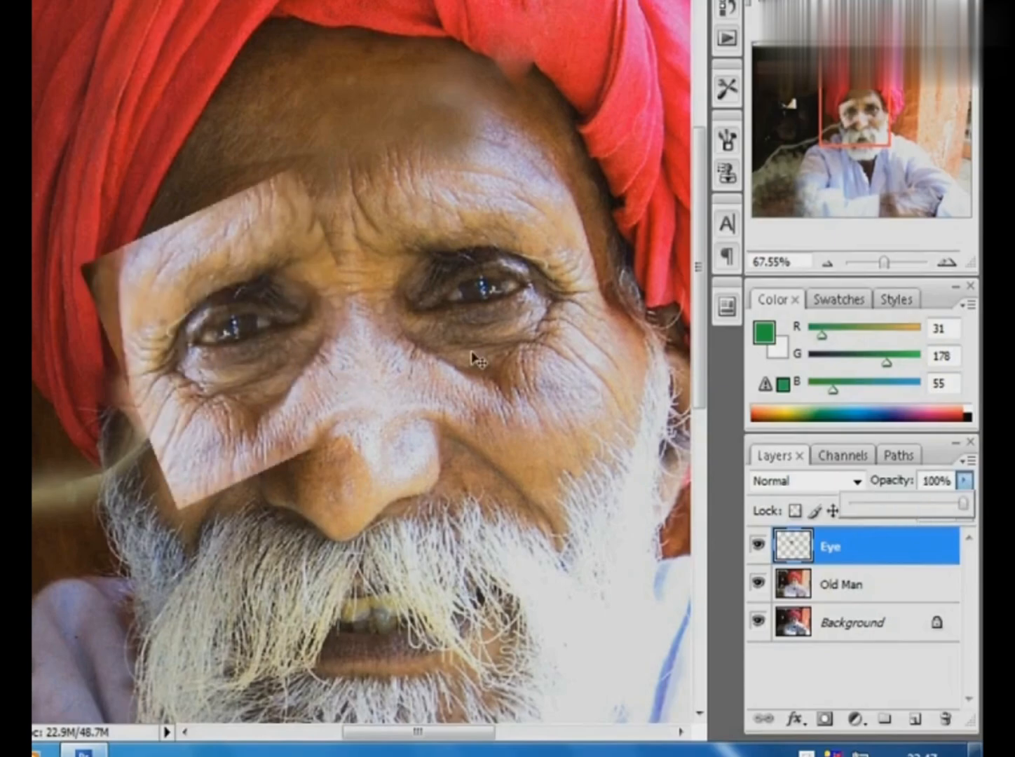
- Add a layer mask to the Eye layer
{"action": "left_click", "coordinate": [261, 346], "text": "alt"}
{"action": "left_click", "coordinate": [438, 347], "text": "alt"}
{"action": "left_click", "coordinate": [468, 354], "text": "alt"}
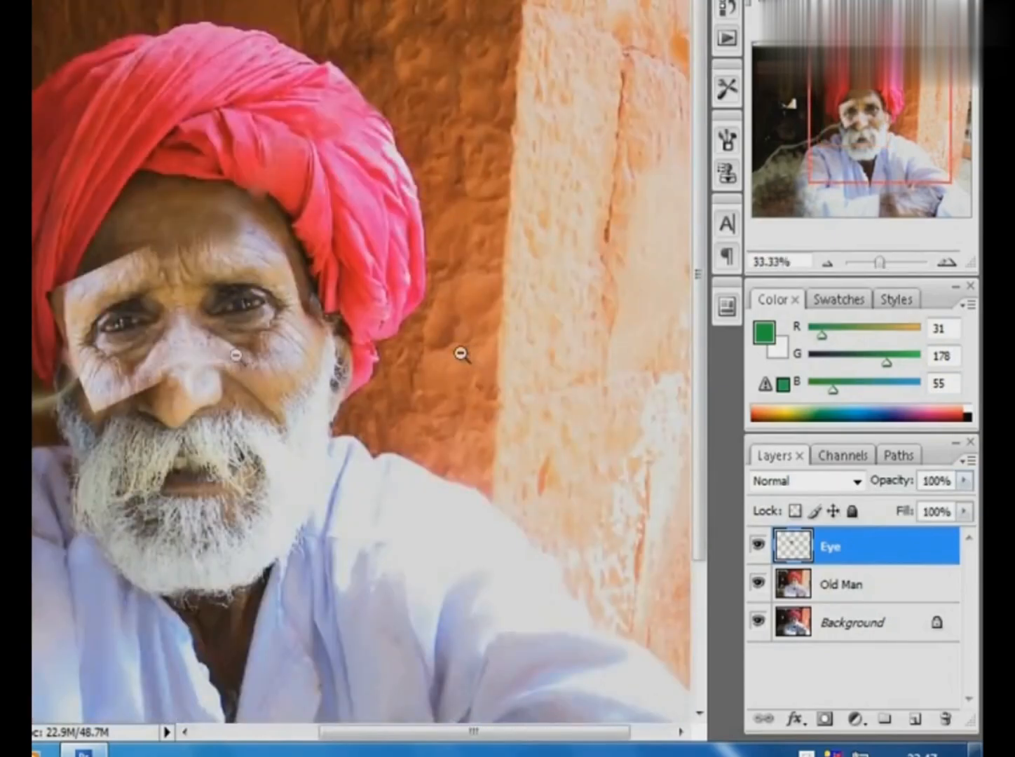
{"action": "left_click", "coordinate": [199, 354], "text": "alt"}
{"action": "left_click_drag", "start_coordinate": [106, 139], "coordinate": [396, 379]}
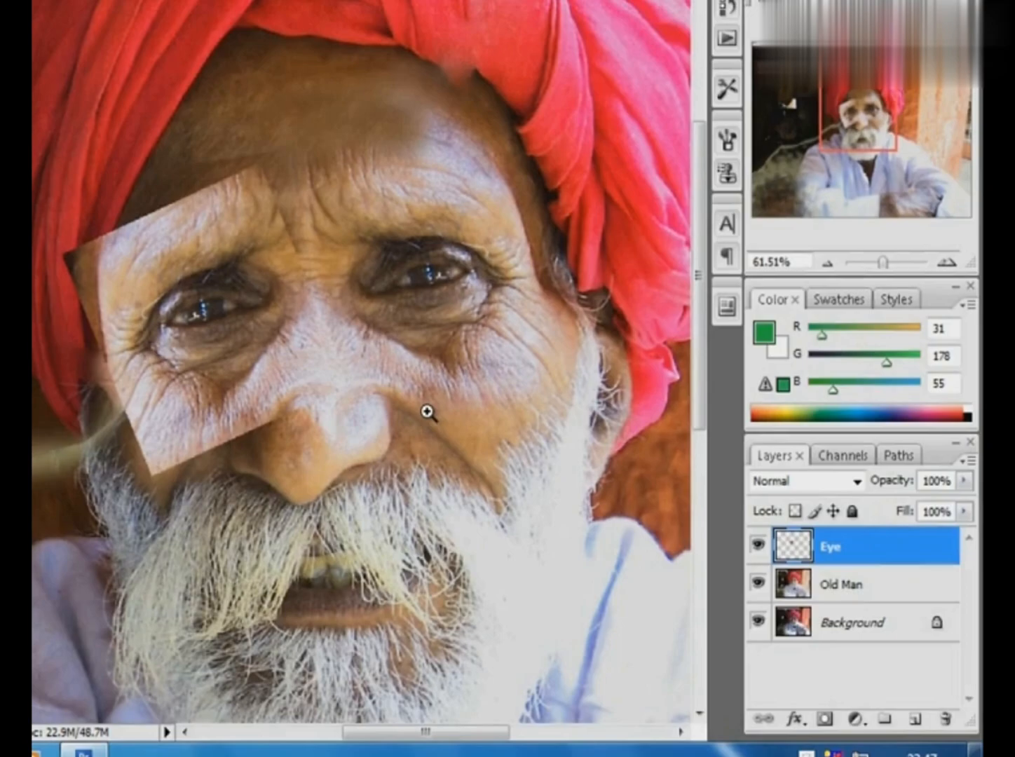
{"action": "left_click", "coordinate": [826, 719]}
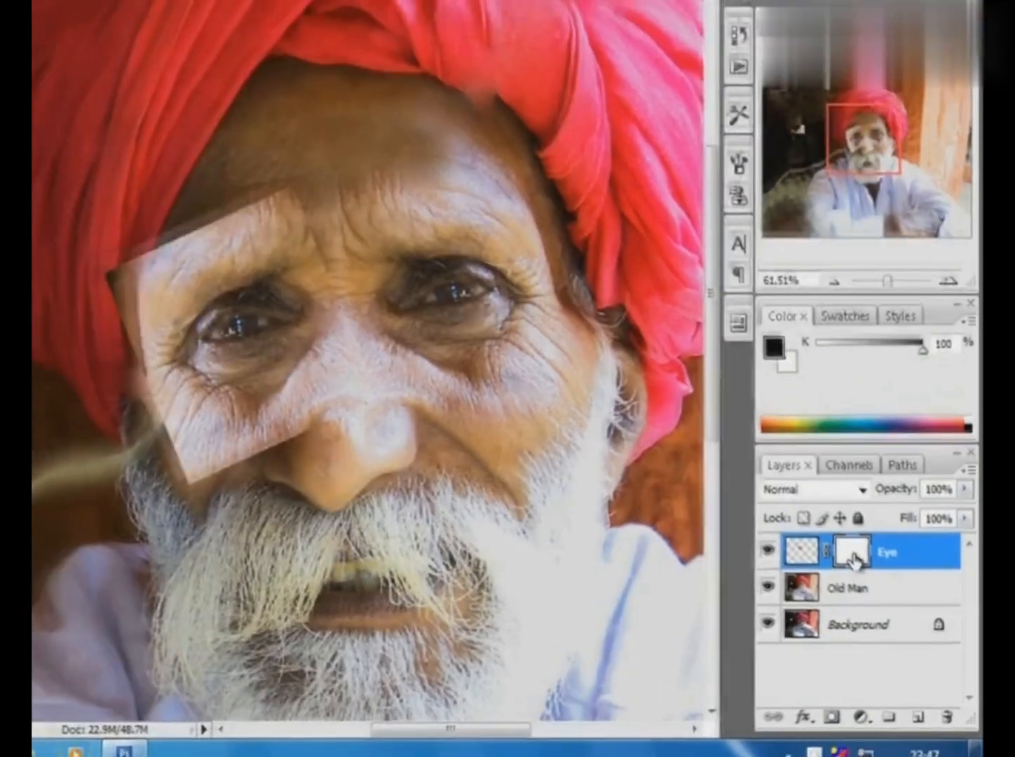
- Paint black on the Eye mask with a soft 90 px brush at 65% opacity, blending the patch edges into the forehead, temple, cheek and nose
{"action": "left_click", "coordinate": [56, 298]}
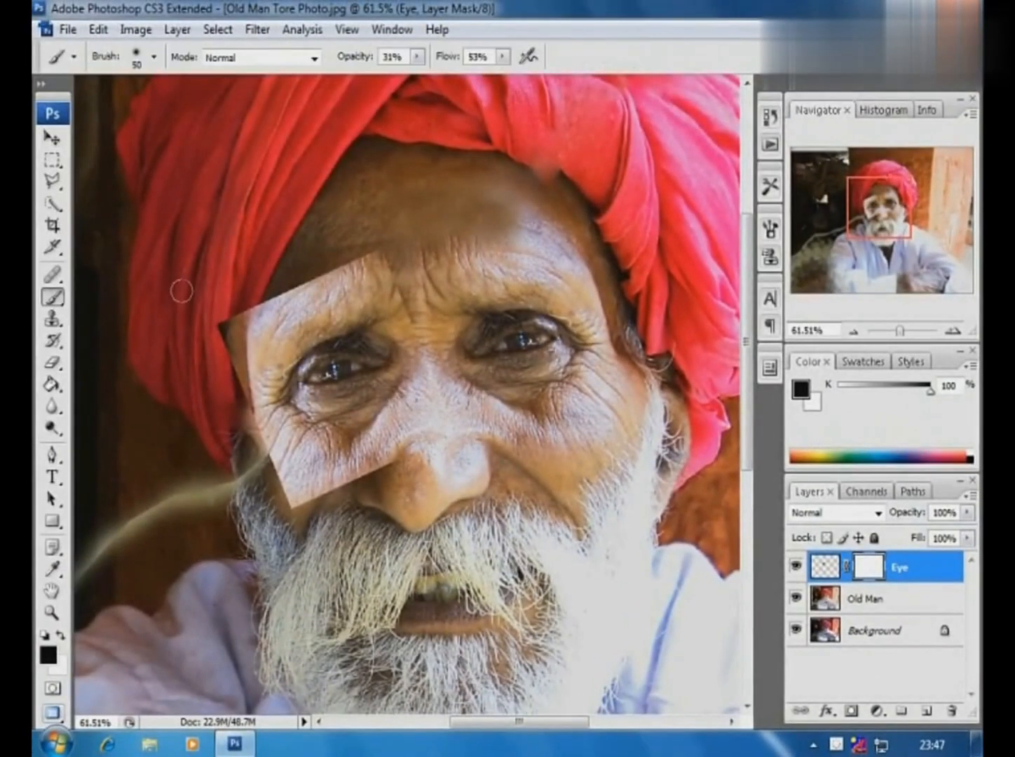
{"action": "left_click", "coordinate": [153, 57]}
{"action": "left_click", "coordinate": [129, 251]}
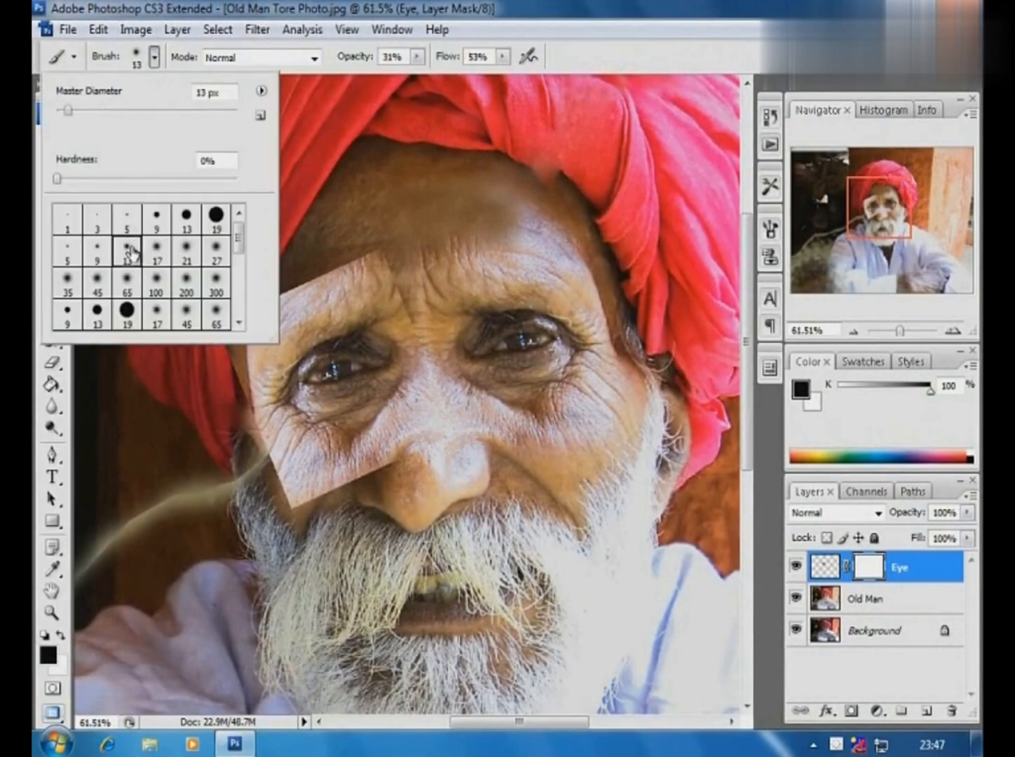
{"action": "left_click", "coordinate": [417, 57]}
{"action": "left_click_drag", "start_coordinate": [419, 84], "coordinate": [452, 82]}
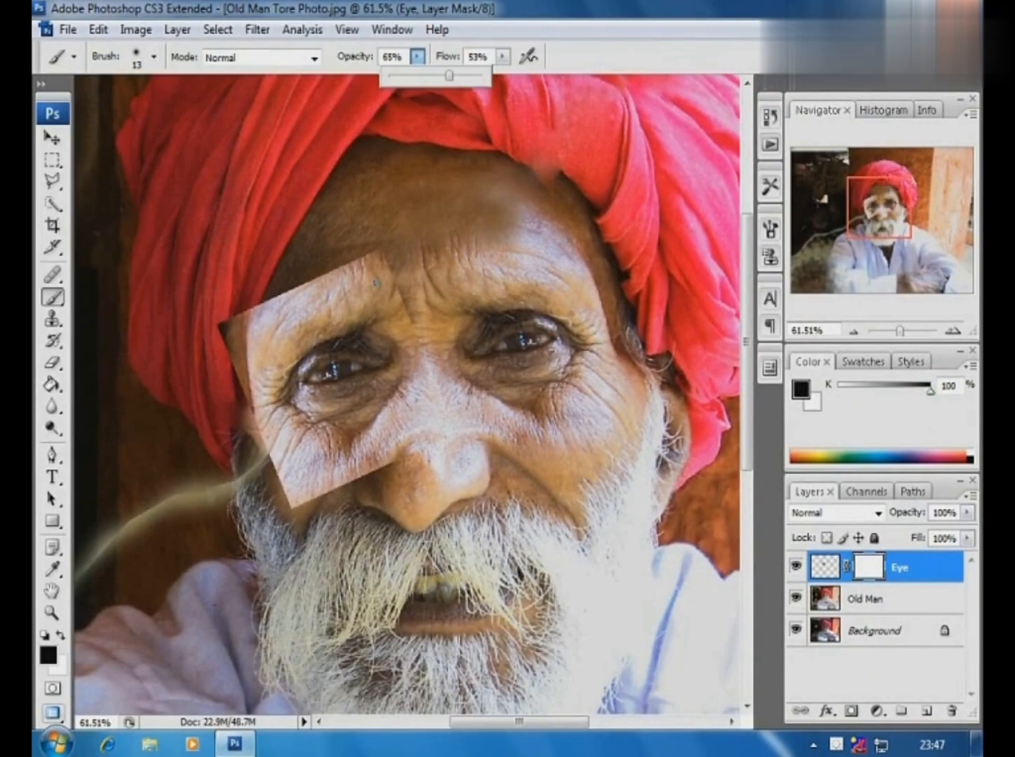
{"action": "key", "text": "bracketright"}
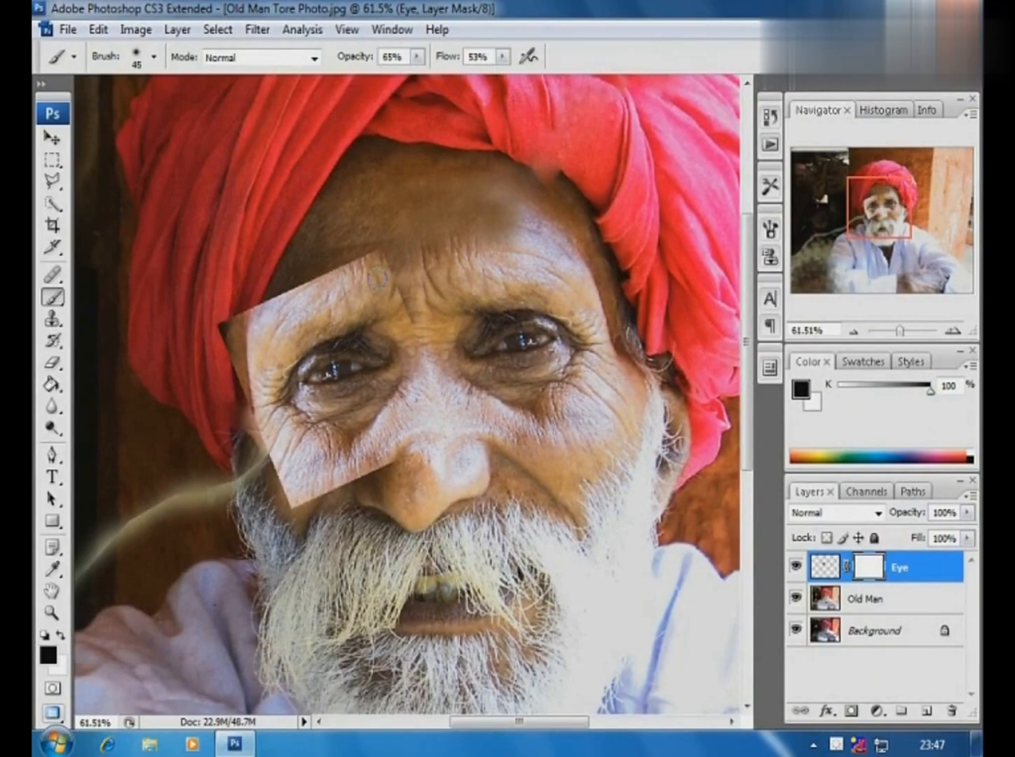
{"action": "key", "text": "bracketright"}
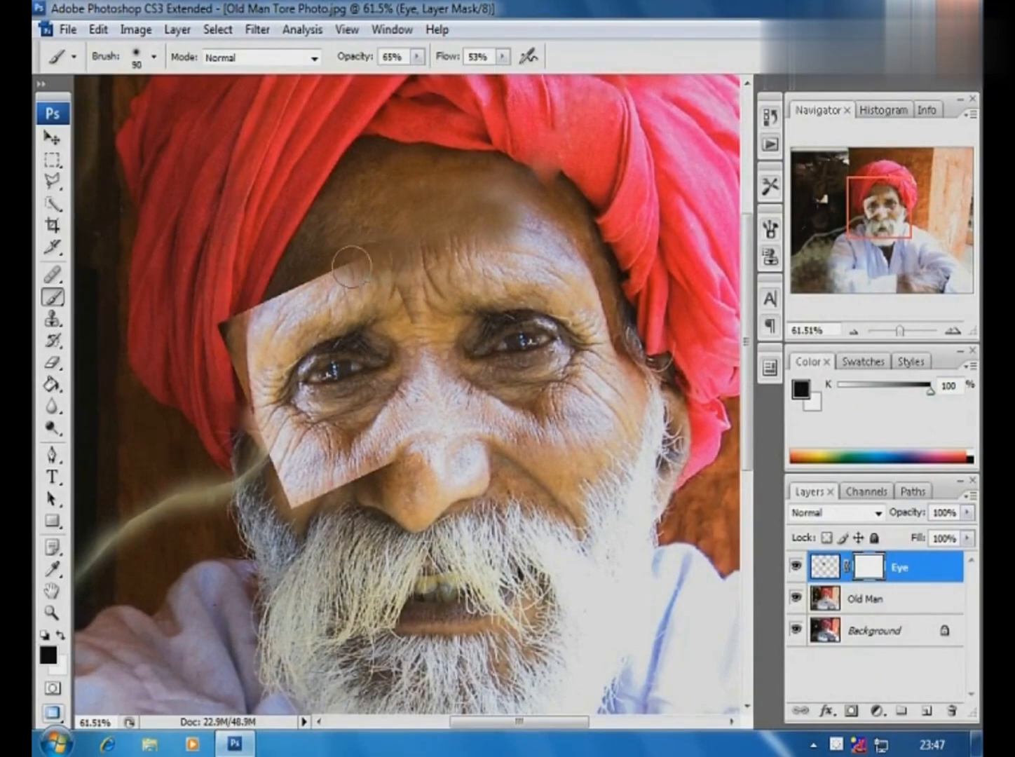
{"action": "mouse_move", "coordinate": [368, 264]}
{"action": "left_mouse_down"}
{"action": "mouse_move", "coordinate": [406, 309]}
{"action": "mouse_move", "coordinate": [382, 271]}
{"action": "mouse_move", "coordinate": [340, 279]}
{"action": "mouse_move", "coordinate": [349, 268]}
{"action": "mouse_move", "coordinate": [334, 262]}
{"action": "mouse_move", "coordinate": [304, 282]}
{"action": "mouse_move", "coordinate": [356, 265]}
{"action": "mouse_move", "coordinate": [316, 268]}
{"action": "mouse_move", "coordinate": [248, 315]}
{"action": "mouse_move", "coordinate": [281, 300]}
{"action": "mouse_move", "coordinate": [253, 341]}
{"action": "mouse_move", "coordinate": [234, 339]}
{"action": "mouse_move", "coordinate": [212, 376]}
{"action": "mouse_move", "coordinate": [225, 341]}
{"action": "mouse_move", "coordinate": [247, 333]}
{"action": "mouse_move", "coordinate": [240, 408]}
{"action": "mouse_move", "coordinate": [248, 320]}
{"action": "mouse_move", "coordinate": [299, 279]}
{"action": "mouse_move", "coordinate": [261, 326]}
{"action": "mouse_move", "coordinate": [279, 299]}
{"action": "mouse_move", "coordinate": [322, 288]}
{"action": "mouse_move", "coordinate": [308, 277]}
{"action": "mouse_move", "coordinate": [246, 354]}
{"action": "mouse_move", "coordinate": [264, 417]}
{"action": "mouse_move", "coordinate": [304, 466]}
{"action": "mouse_move", "coordinate": [272, 471]}
{"action": "mouse_move", "coordinate": [355, 504]}
{"action": "mouse_move", "coordinate": [317, 501]}
{"action": "mouse_move", "coordinate": [361, 474]}
{"action": "mouse_move", "coordinate": [389, 432]}
{"action": "mouse_move", "coordinate": [377, 484]}
{"action": "mouse_move", "coordinate": [267, 491]}
{"action": "left_mouse_up"}
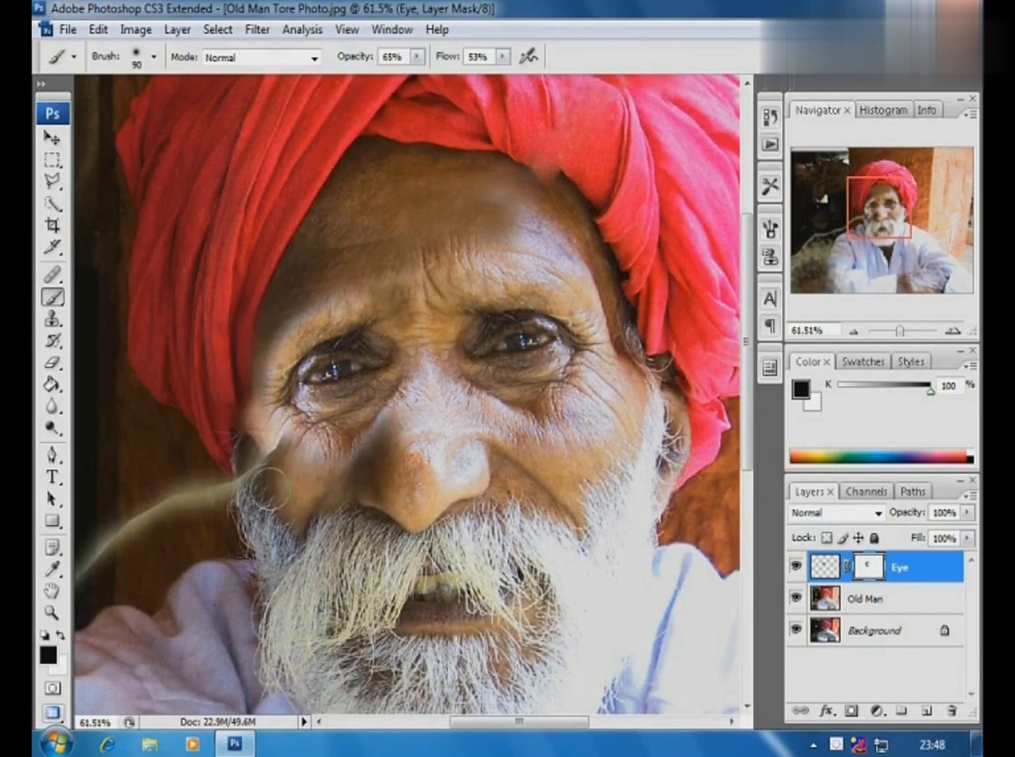
{"action": "mouse_move", "coordinate": [344, 478]}
{"action": "left_mouse_down"}
{"action": "mouse_move", "coordinate": [412, 450]}
{"action": "mouse_move", "coordinate": [348, 456]}
{"action": "mouse_move", "coordinate": [345, 492]}
{"action": "mouse_move", "coordinate": [379, 508]}
{"action": "mouse_move", "coordinate": [399, 453]}
{"action": "left_mouse_up"}
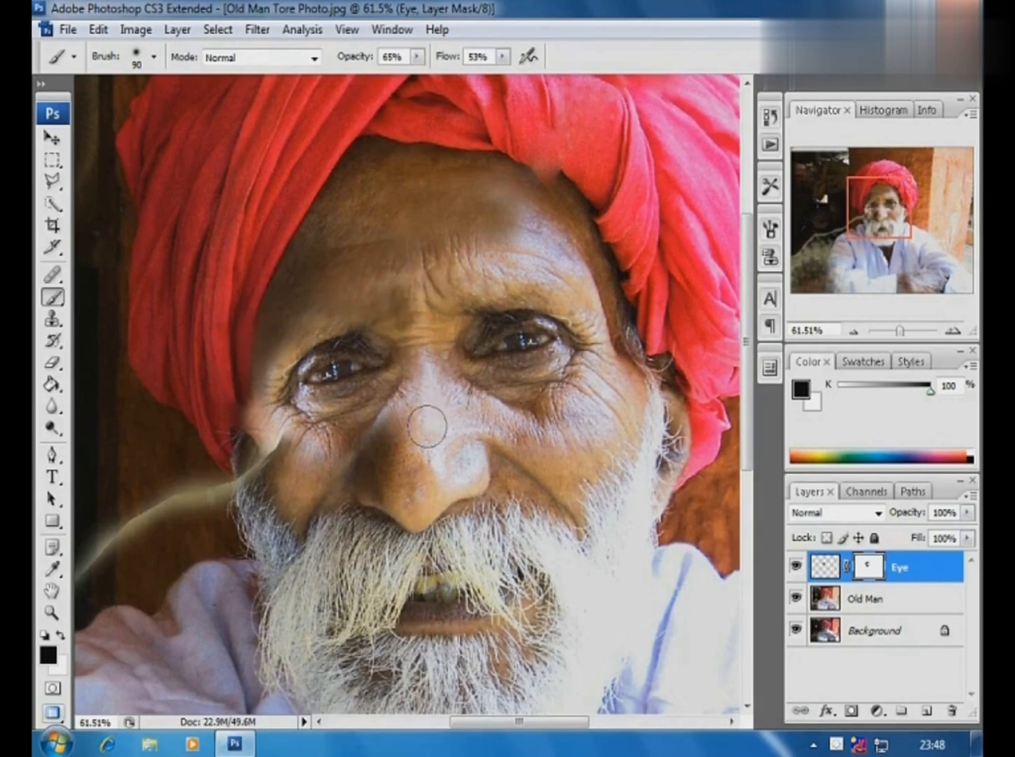
- Select the intact temple, ear and side of the beard on the Old Man layer with the Rectangular Marquee, then copy and paste them as a new layer
{"action": "key", "text": "ctrl+minus"}
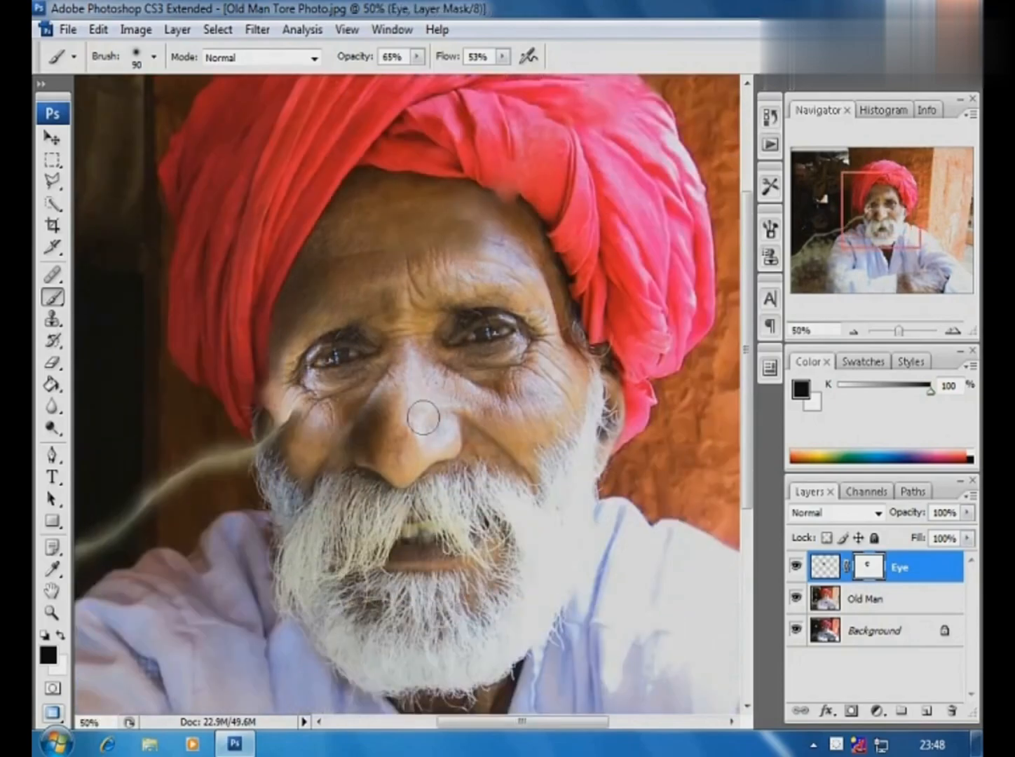
{"action": "left_click", "coordinate": [382, 388], "text": "ctrl+alt"}
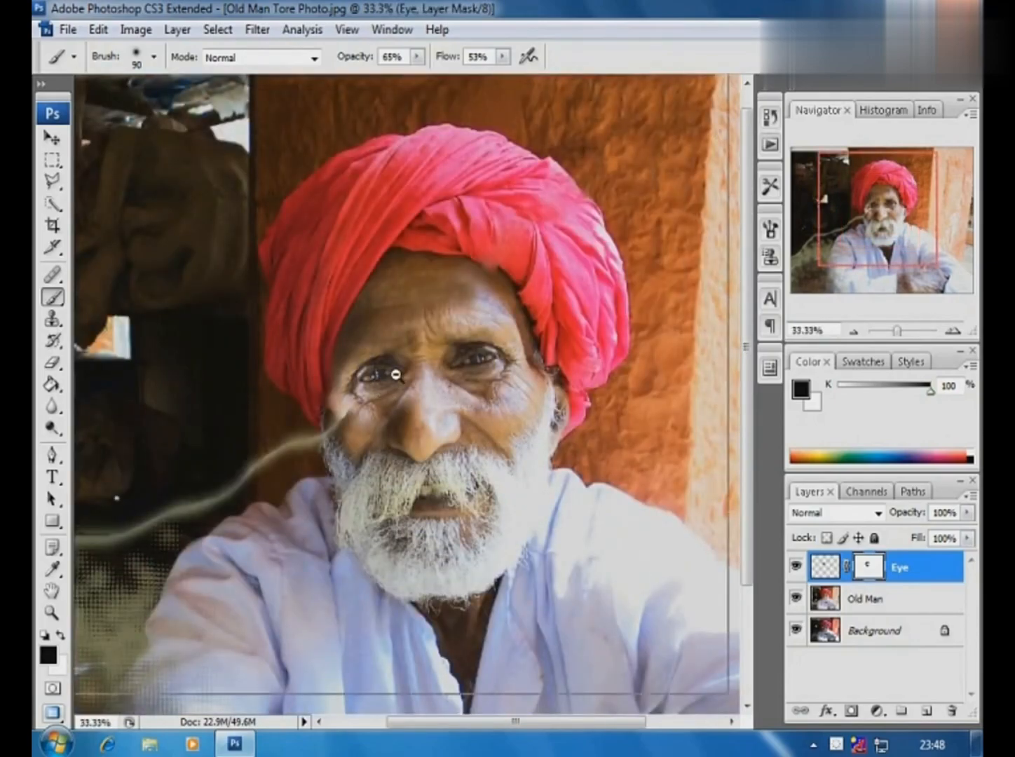
{"action": "left_click", "coordinate": [378, 386], "text": "ctrl+alt"}
{"action": "left_click_drag", "start_coordinate": [293, 223], "coordinate": [683, 544]}
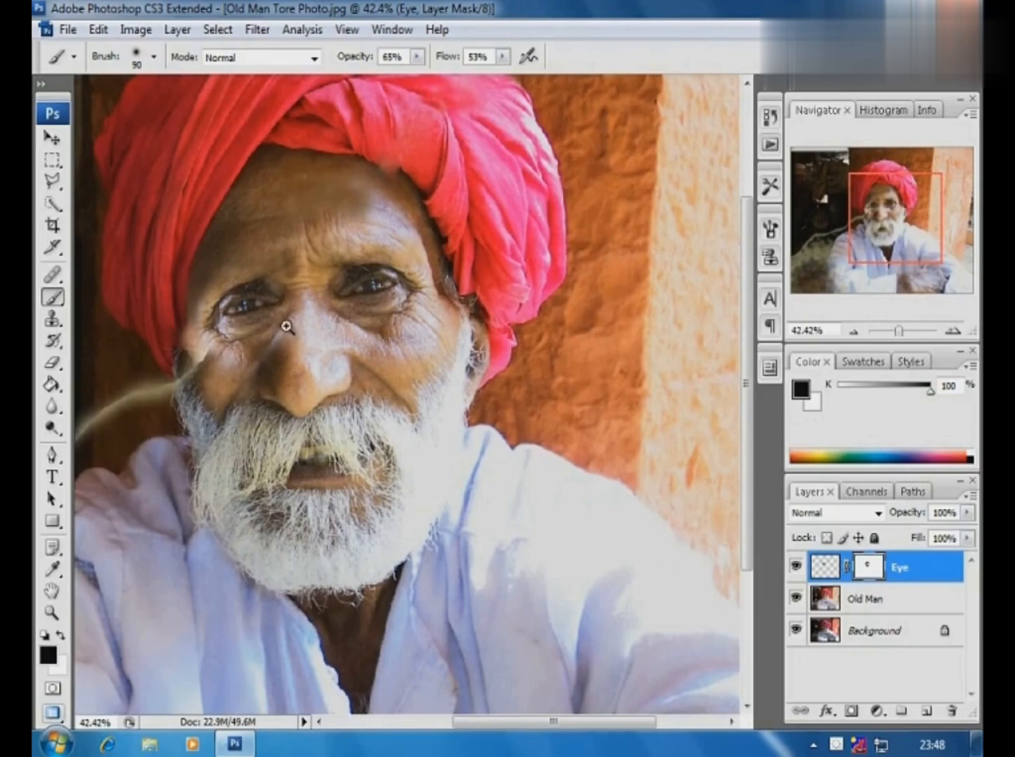
{"action": "left_click", "coordinate": [53, 161]}
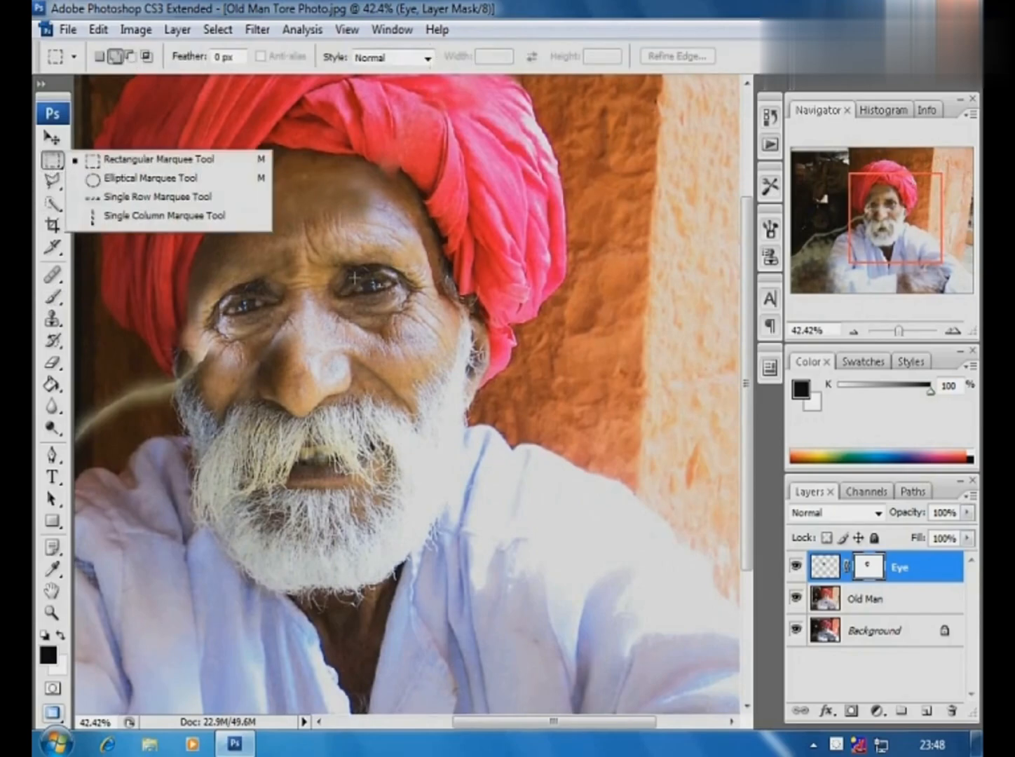
{"action": "left_click", "coordinate": [108, 165]}
{"action": "left_click", "coordinate": [868, 600]}
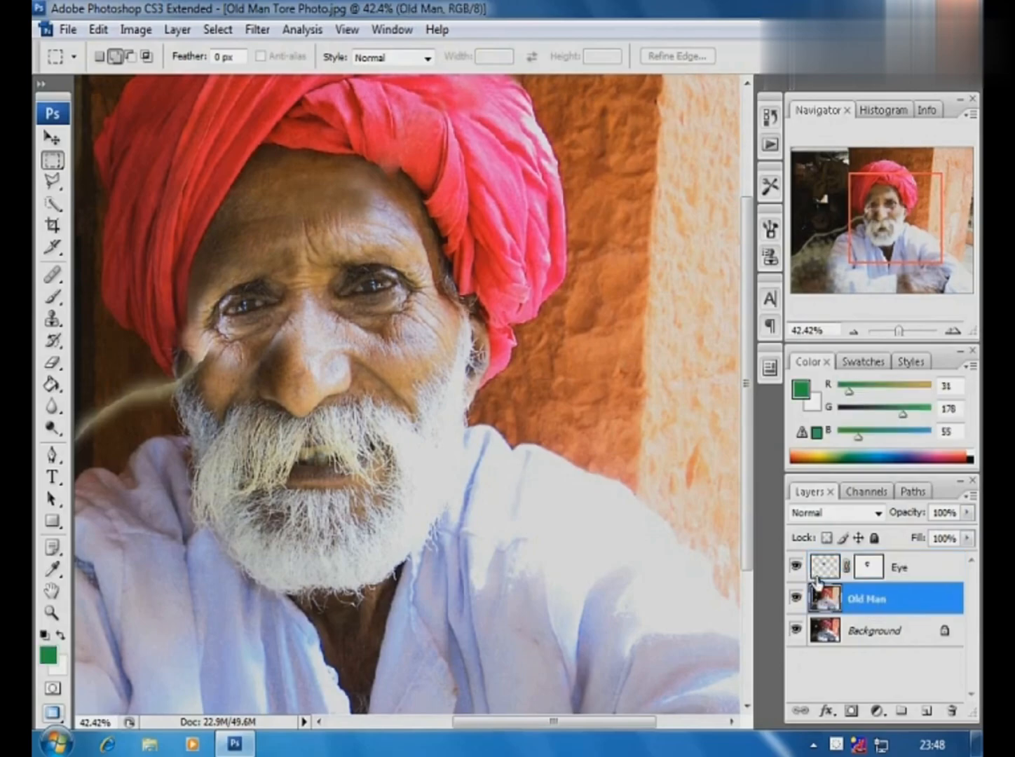
{"action": "left_click_drag", "start_coordinate": [510, 249], "coordinate": [399, 472]}
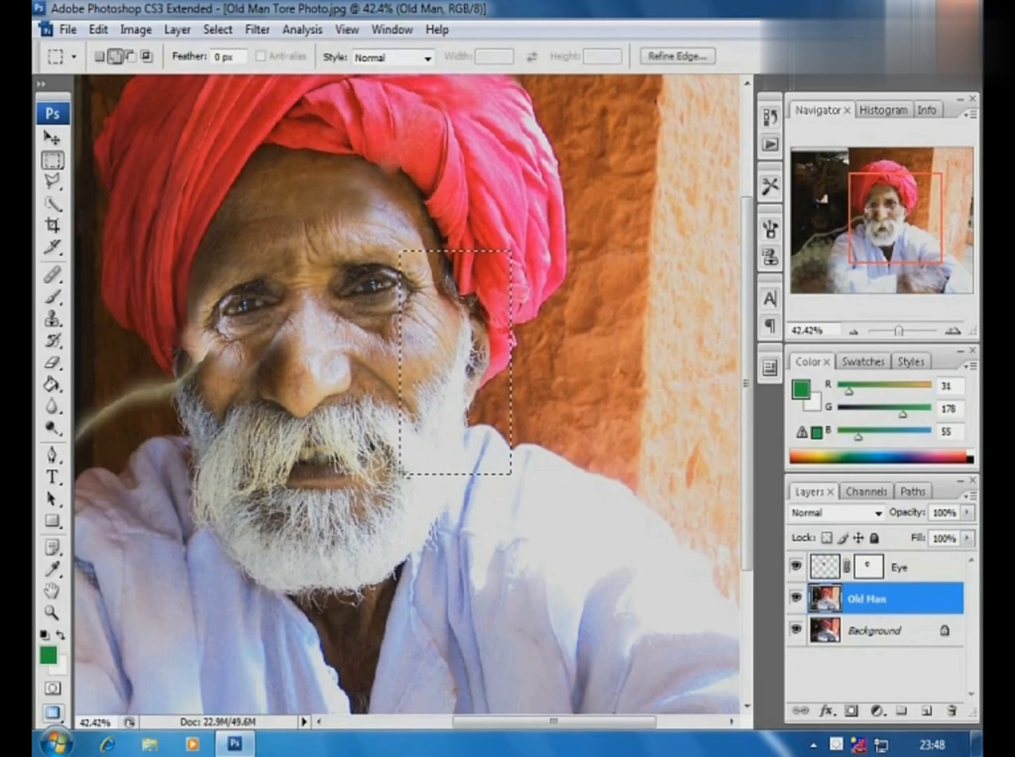
{"action": "left_click", "coordinate": [99, 30]}
{"action": "left_click", "coordinate": [135, 164]}
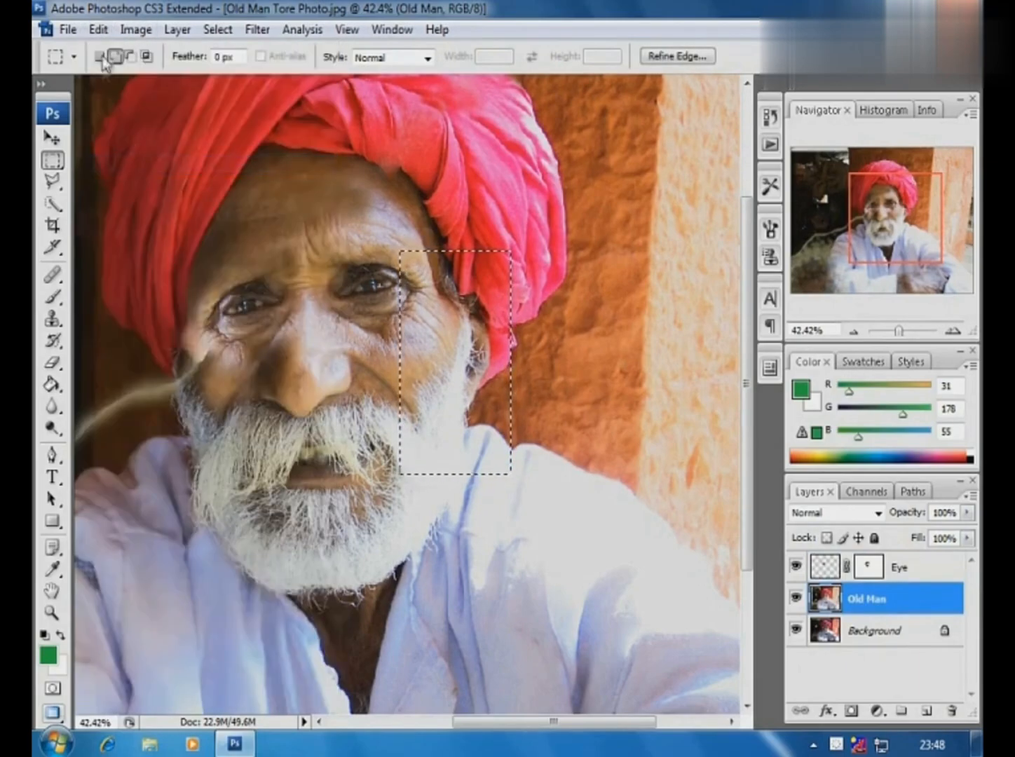
{"action": "left_click", "coordinate": [98, 30]}
{"action": "left_click", "coordinate": [130, 201]}
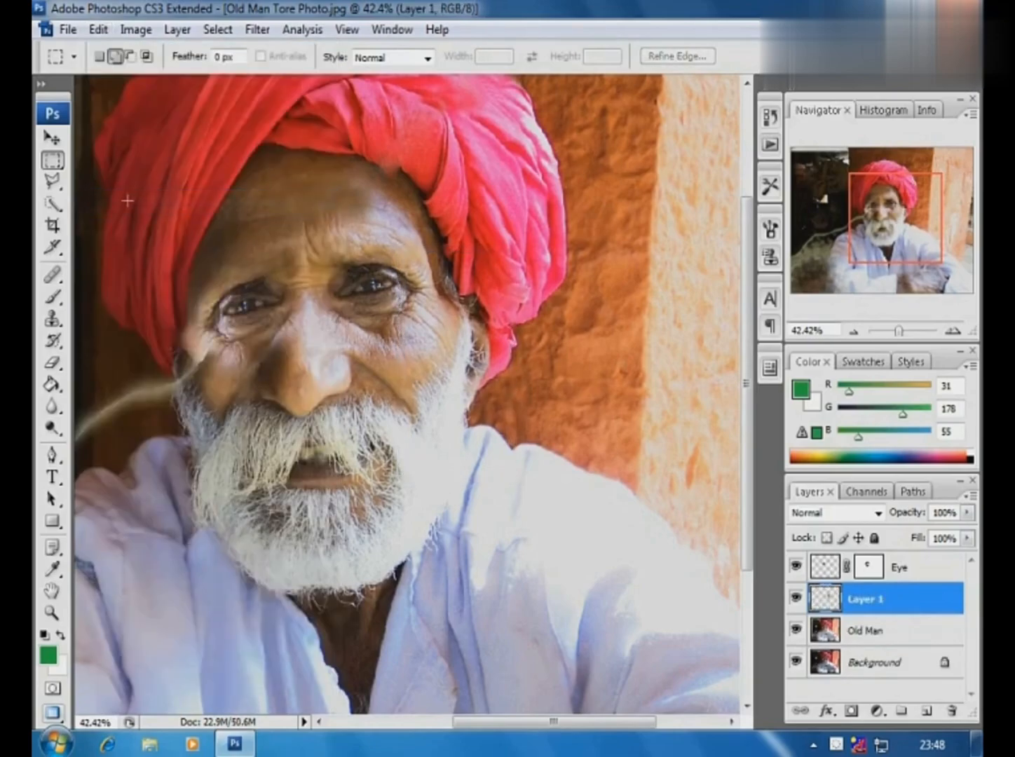
- Try shifting the pasted temple and ear patch inward and flipping it vertically, and undo the flip
{"action": "left_click", "coordinate": [52, 137]}
{"action": "left_click_drag", "start_coordinate": [459, 360], "coordinate": [435, 366]}
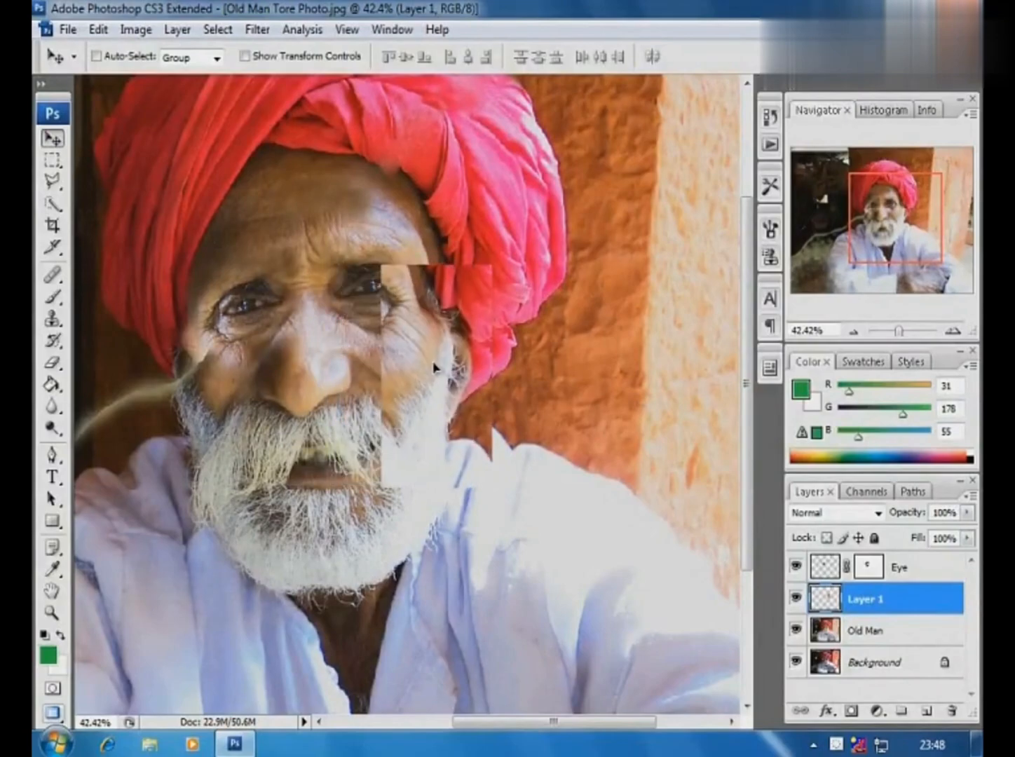
{"action": "left_click", "coordinate": [98, 29]}
{"action": "mouse_move", "coordinate": [210, 384]}
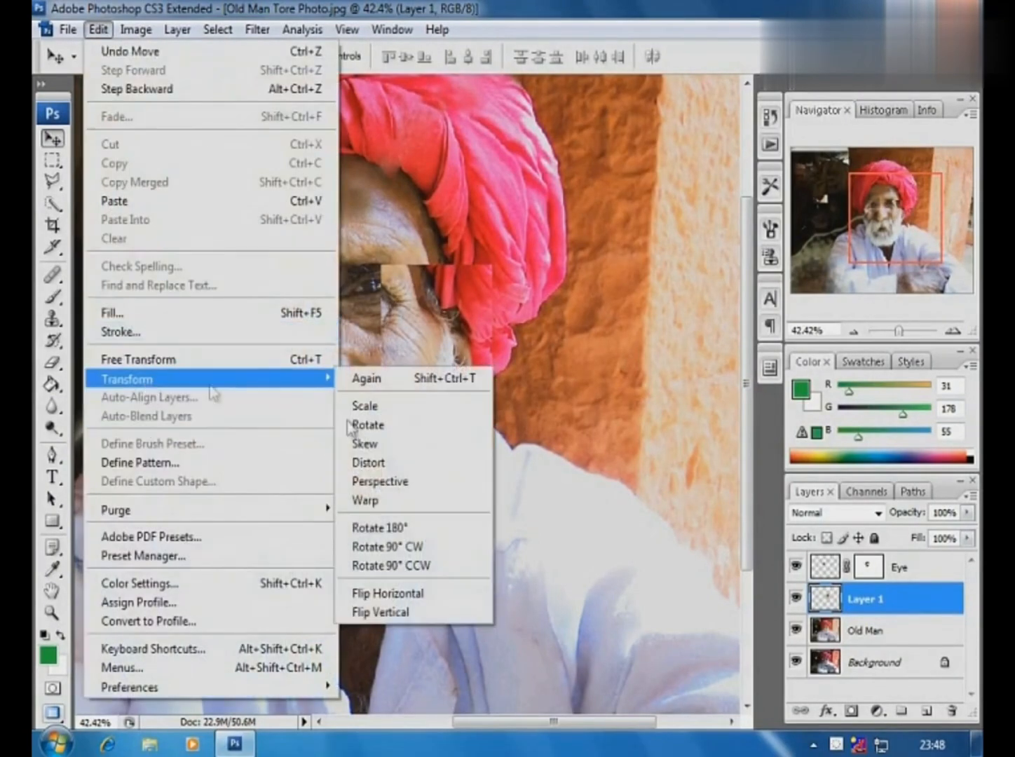
{"action": "left_click", "coordinate": [448, 612]}
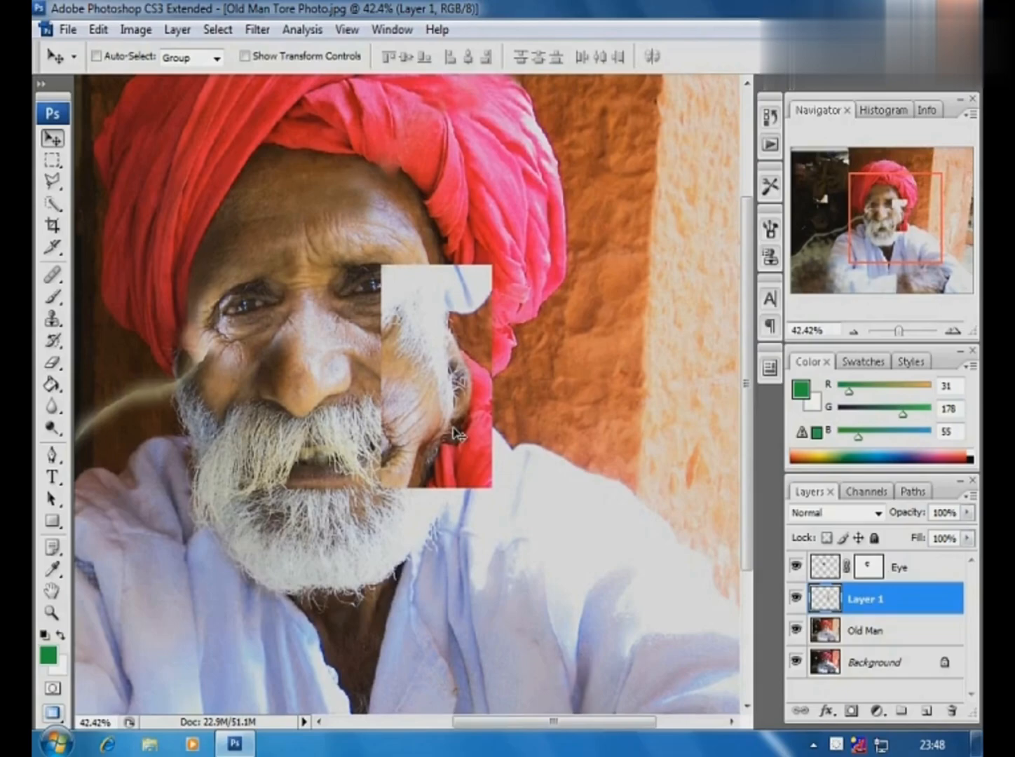
{"action": "key", "text": "ctrl+z"}
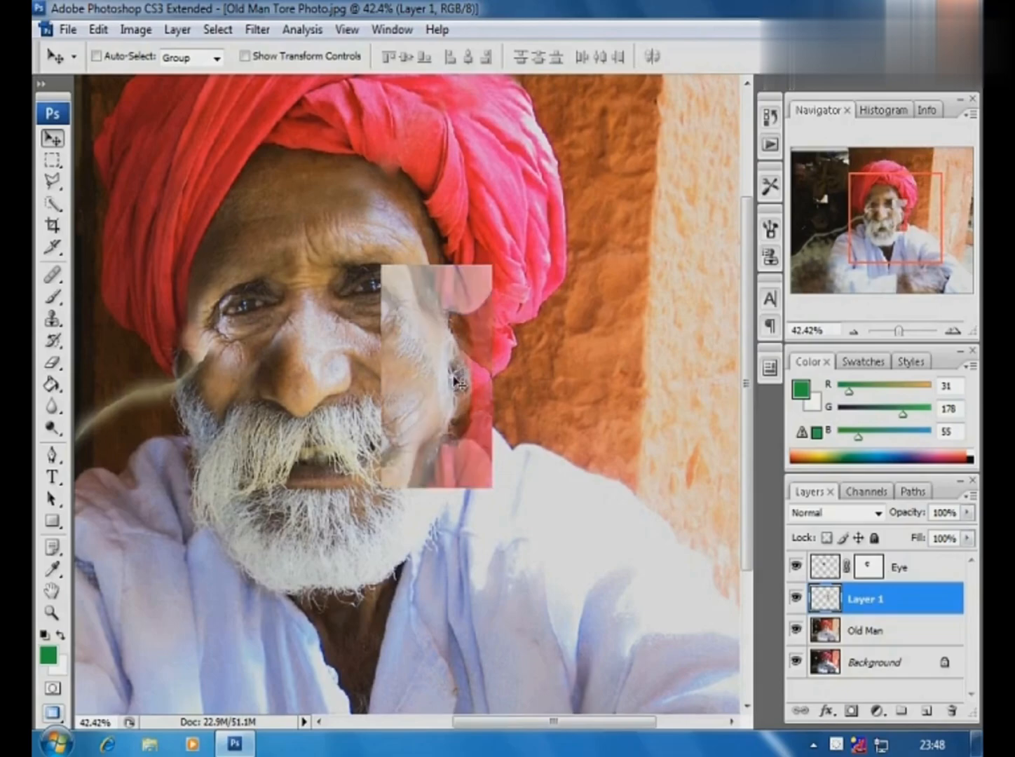
- Flip the temple and ear patch horizontally and move it over the torn side of the face
{"action": "left_click", "coordinate": [98, 30]}
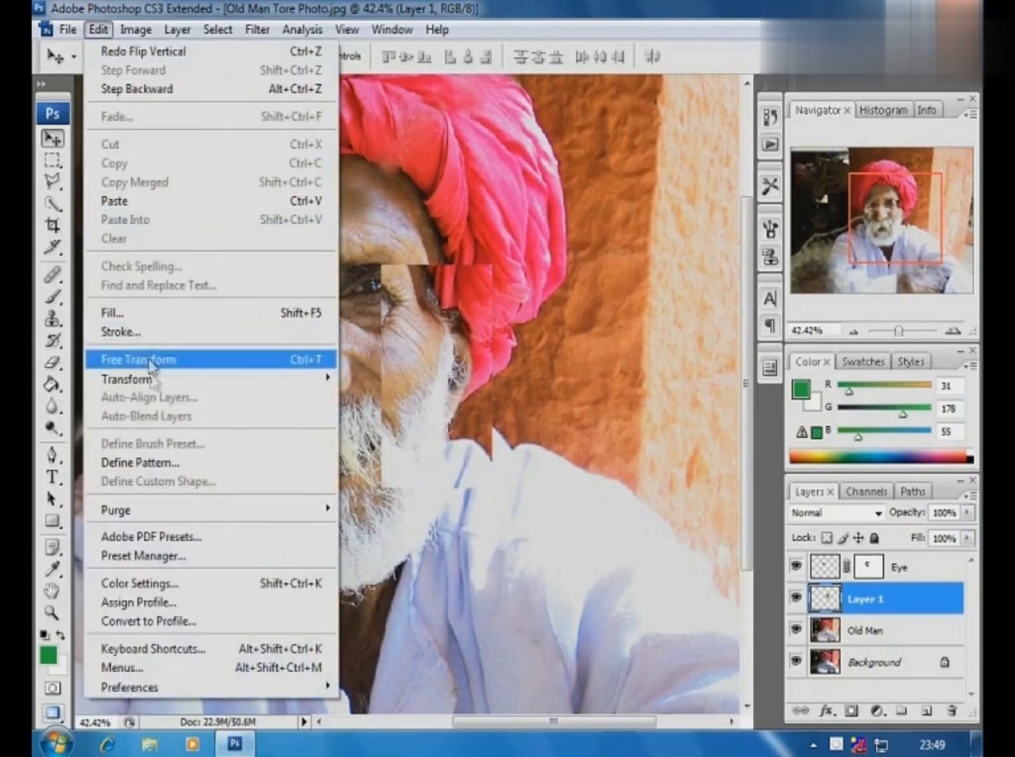
{"action": "mouse_move", "coordinate": [126, 379]}
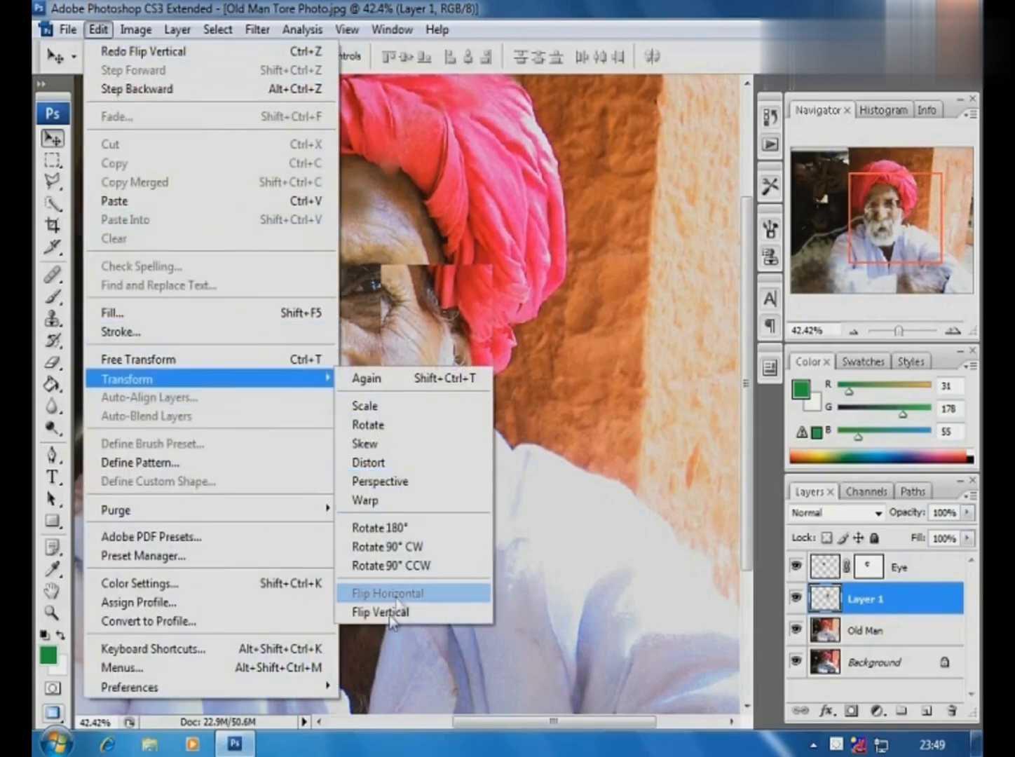
{"action": "left_click", "coordinate": [392, 595]}
{"action": "left_click_drag", "start_coordinate": [459, 380], "coordinate": [191, 390]}
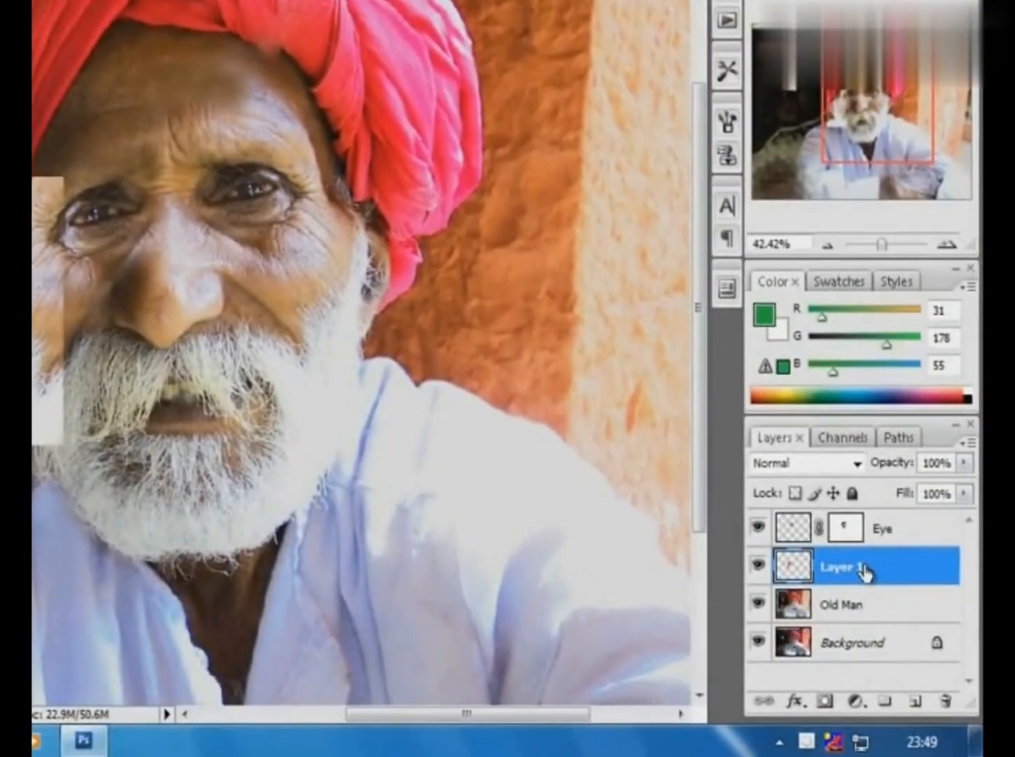
- Rename the pasted temple and ear patch layer as Beard
{"action": "double_click", "coordinate": [850, 568]}
{"action": "type", "text": "Beard"}
{"action": "key", "text": "Return"}
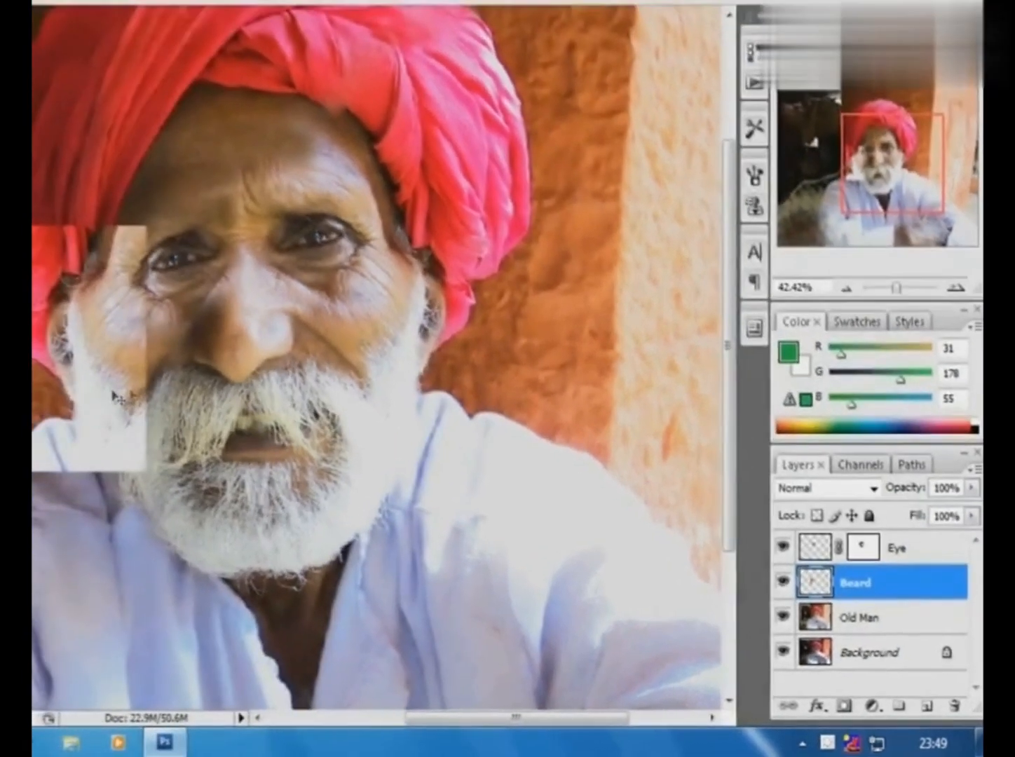
- Lower the Beard layer's opacity to 49% and move the patch inward until its ear and beard line up with the face
{"action": "left_click", "coordinate": [971, 487]}
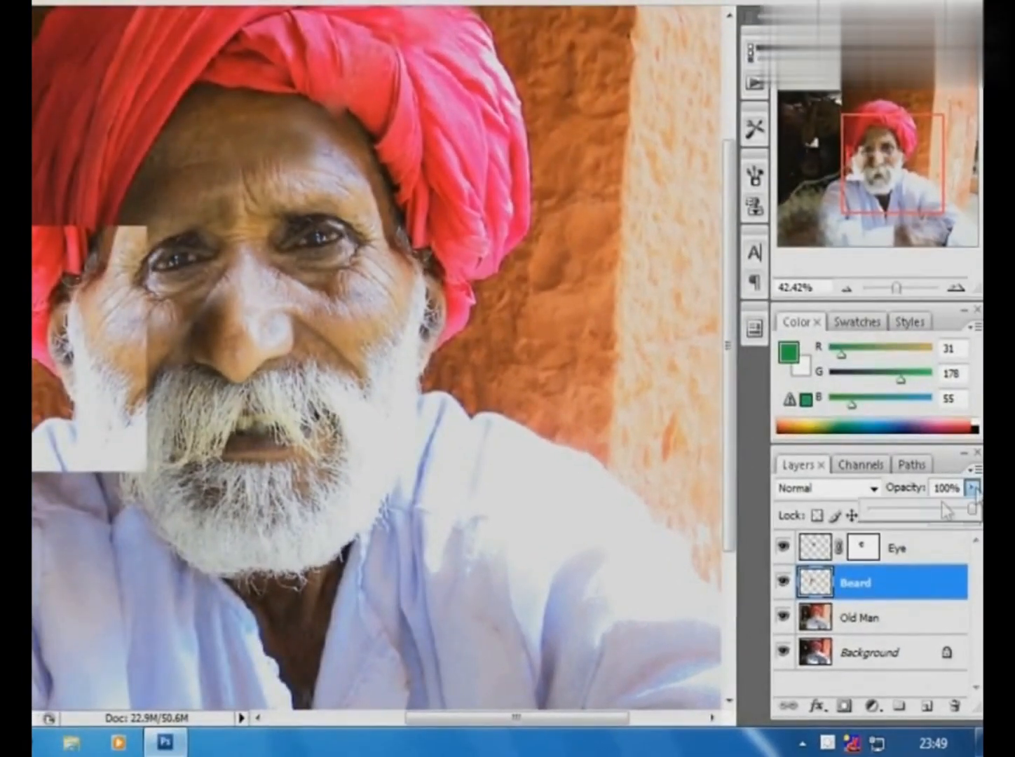
{"action": "left_click_drag", "start_coordinate": [969, 509], "coordinate": [919, 508]}
{"action": "mouse_move", "coordinate": [84, 408]}
{"action": "left_mouse_down"}
{"action": "mouse_move", "coordinate": [165, 392]}
{"action": "mouse_move", "coordinate": [167, 415]}
{"action": "mouse_move", "coordinate": [291, 556]}
{"action": "mouse_move", "coordinate": [133, 413]}
{"action": "mouse_move", "coordinate": [112, 402]}
{"action": "mouse_move", "coordinate": [94, 426]}
{"action": "mouse_move", "coordinate": [98, 404]}
{"action": "left_mouse_up"}
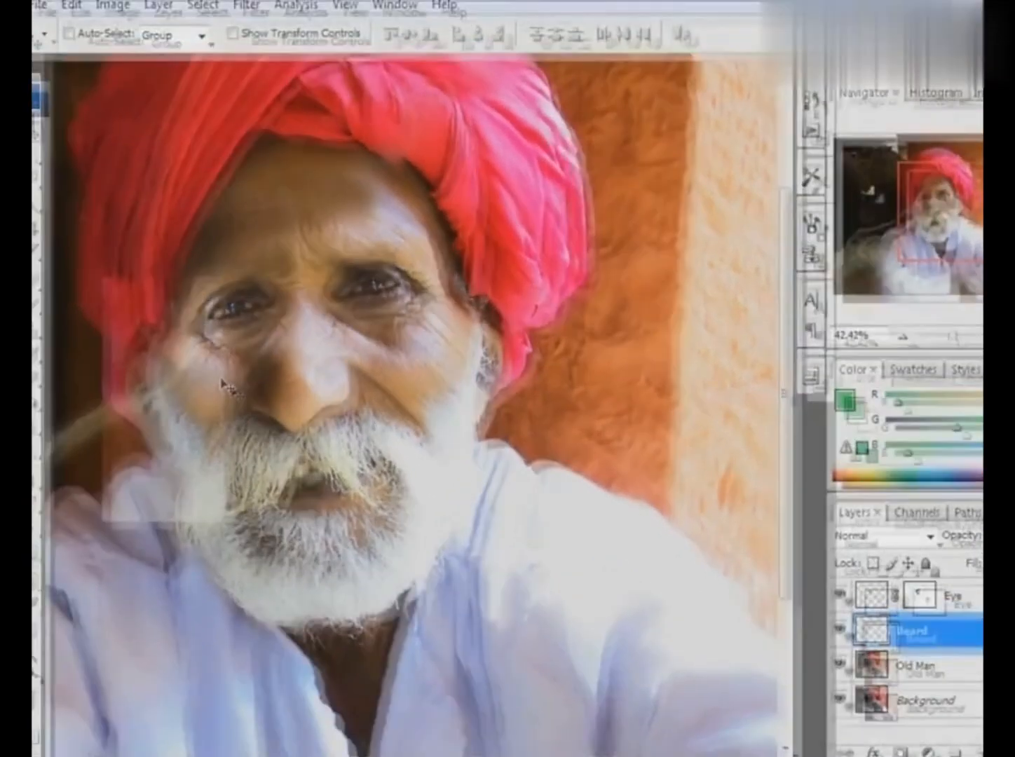
{"action": "key", "text": "ctrl+space"}
{"action": "left_click_drag", "start_coordinate": [111, 263], "coordinate": [310, 608]}
{"action": "mouse_move", "coordinate": [485, 398]}
{"action": "left_mouse_down"}
{"action": "mouse_move", "coordinate": [329, 477]}
{"action": "mouse_move", "coordinate": [490, 427]}
{"action": "mouse_move", "coordinate": [502, 397]}
{"action": "left_mouse_up"}
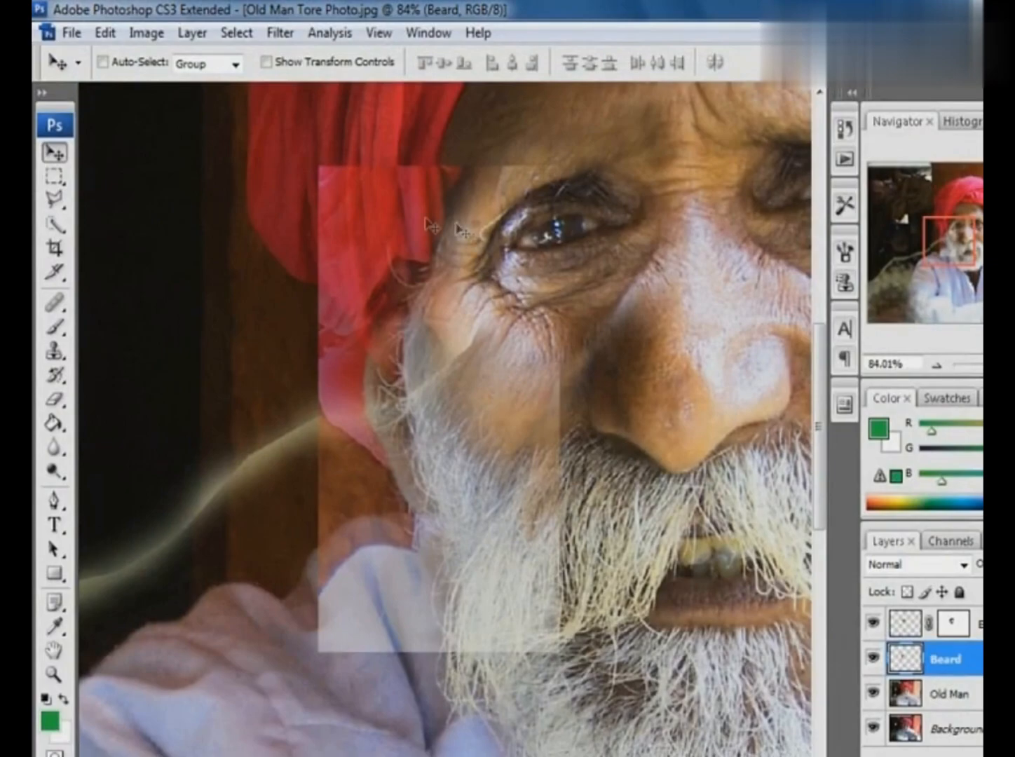
- Warp the Beard patch, pulling its inner upper corner toward the temple and its outer upper corner out over the turban
{"action": "left_click", "coordinate": [112, 34]}
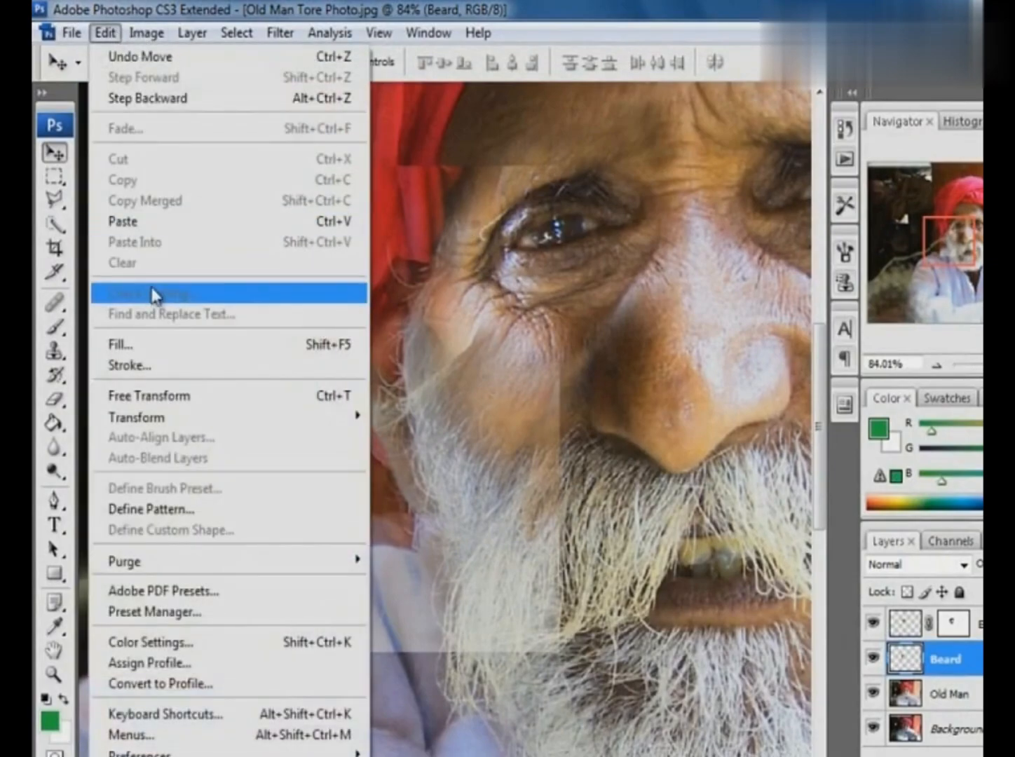
{"action": "mouse_move", "coordinate": [178, 418]}
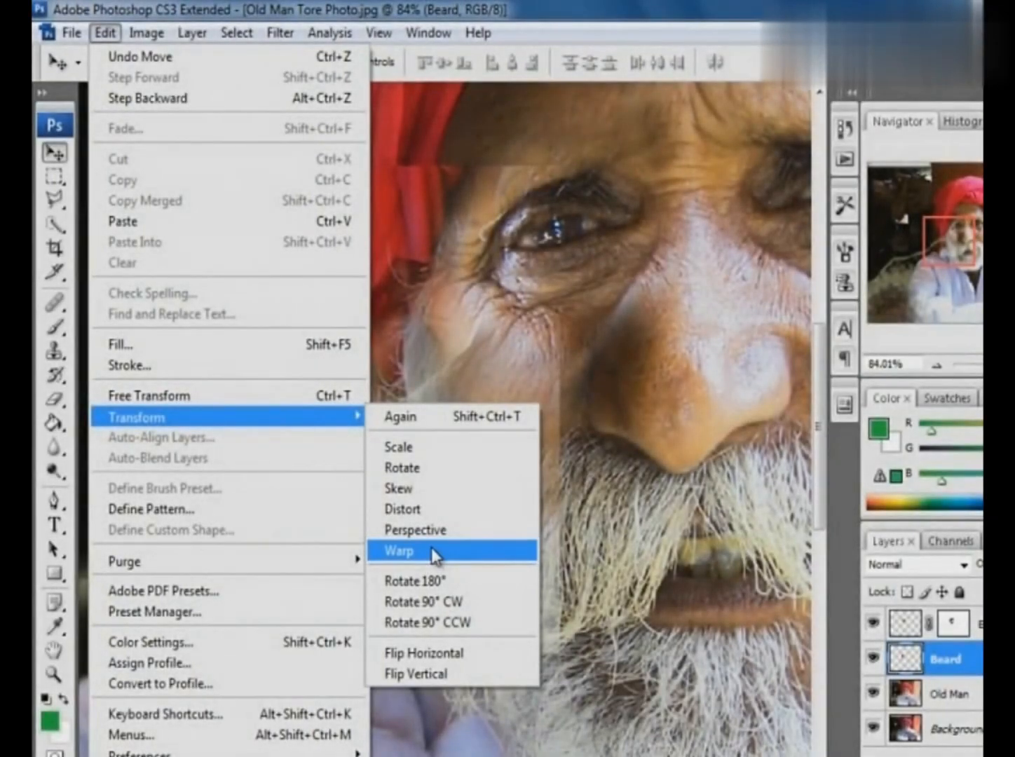
{"action": "left_click", "coordinate": [431, 549]}
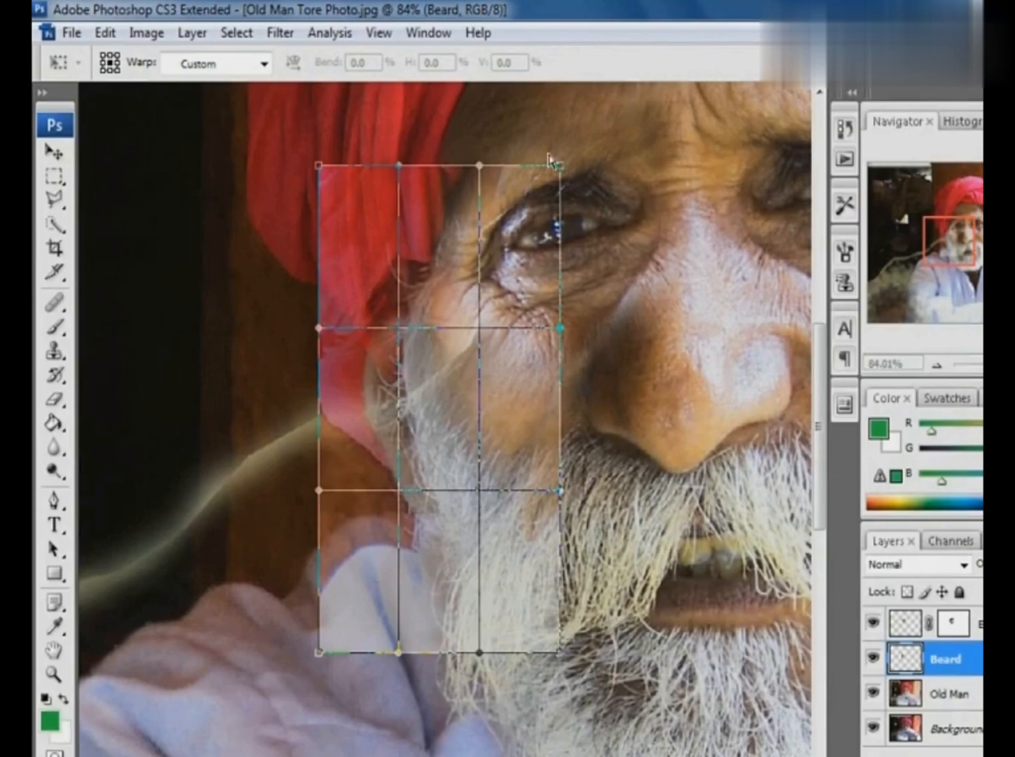
{"action": "left_click_drag", "start_coordinate": [560, 169], "coordinate": [514, 153]}
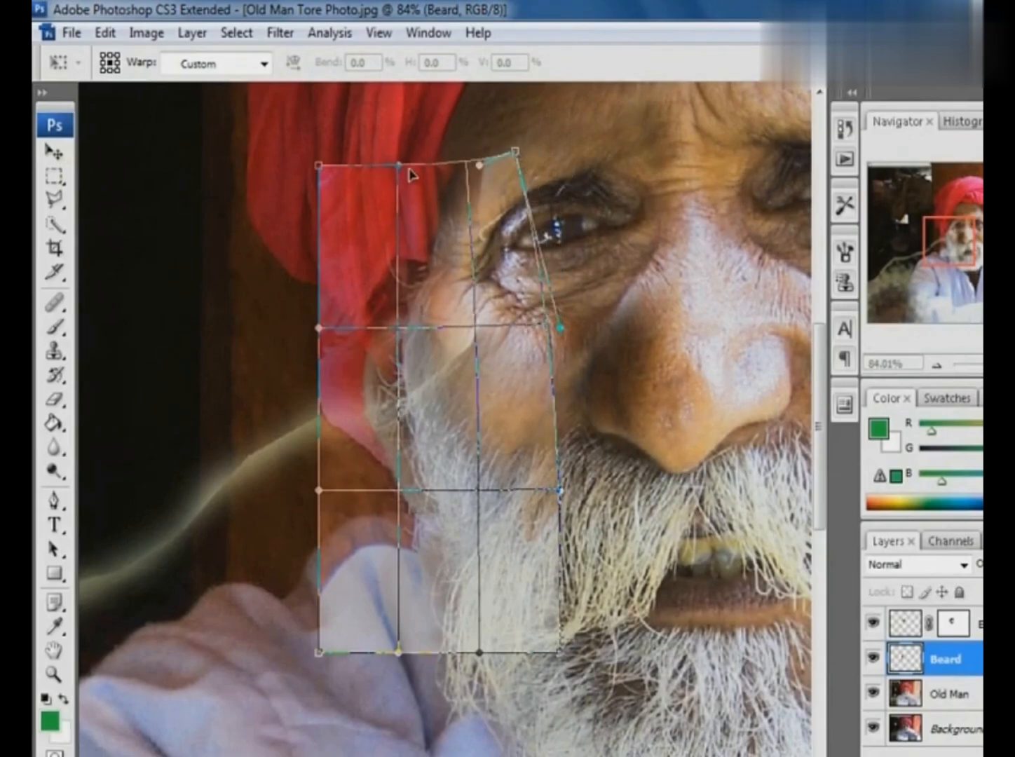
{"action": "left_click_drag", "start_coordinate": [398, 166], "coordinate": [267, 169]}
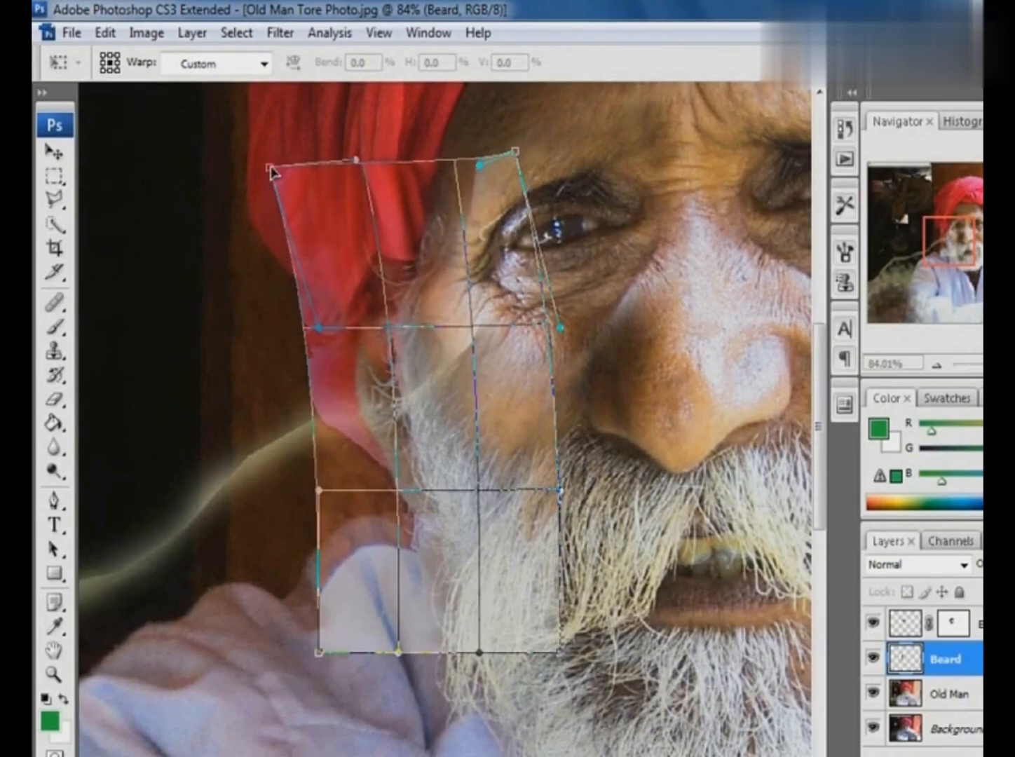
{"action": "left_click_drag", "start_coordinate": [515, 152], "coordinate": [497, 150]}
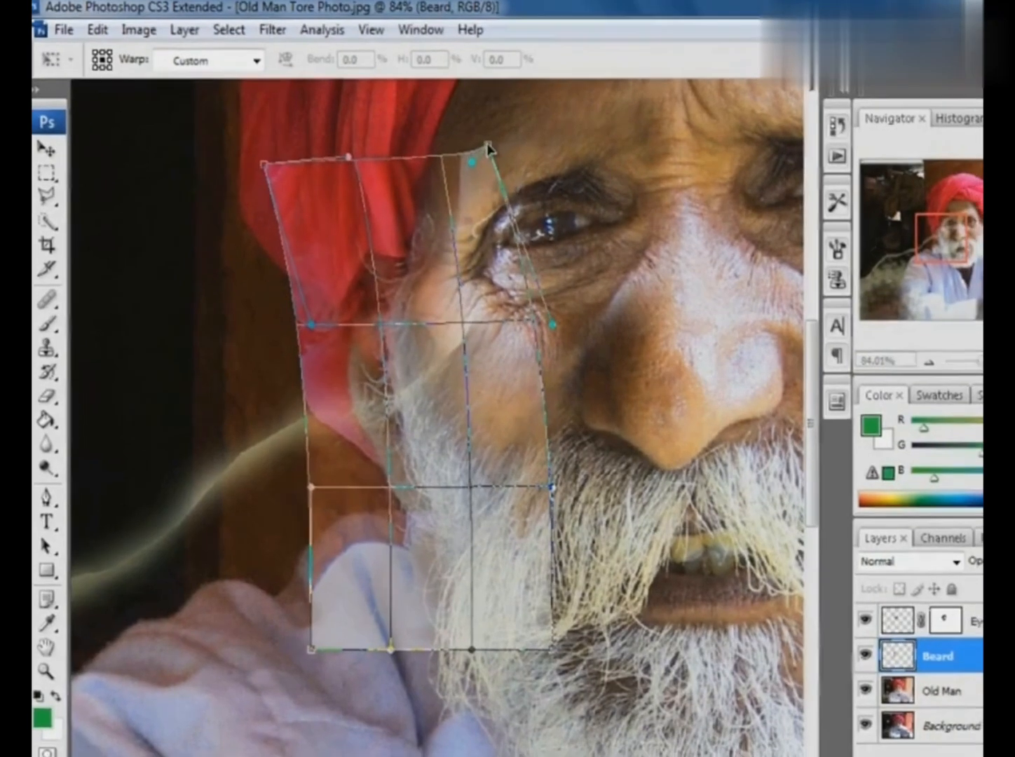
{"action": "key", "text": "Return"}
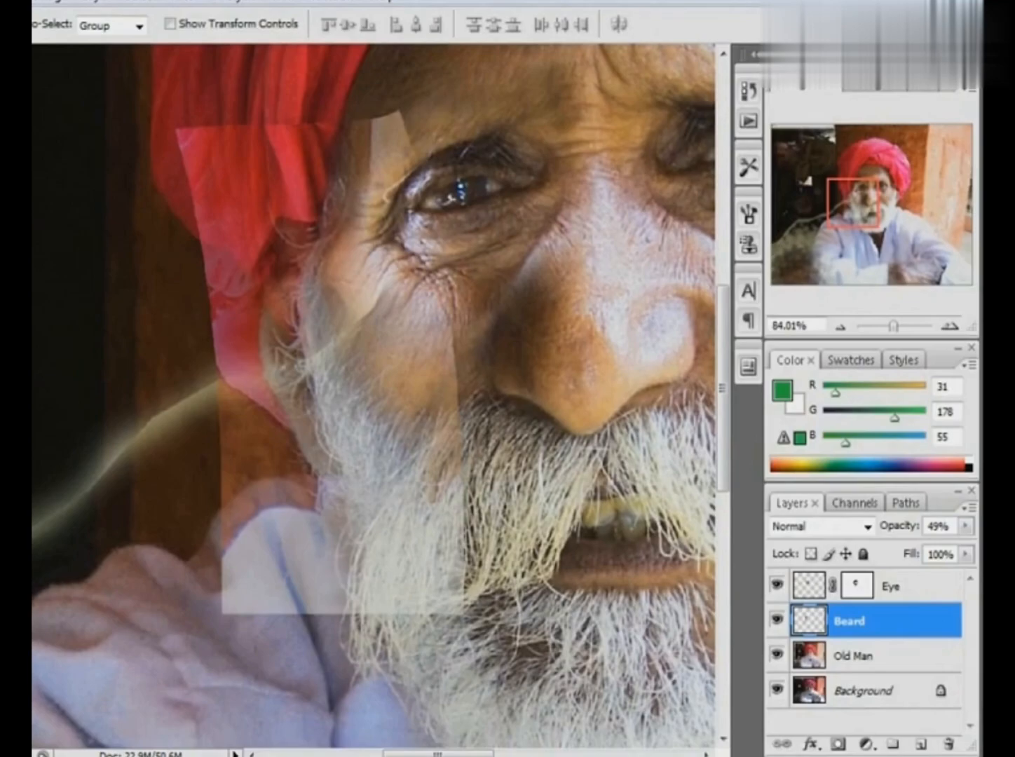
- Add a layer mask to Beard and paint black with a 90 px brush at 65% opacity over the patch's turban, wall and cheek edges
{"action": "left_click", "coordinate": [838, 743]}
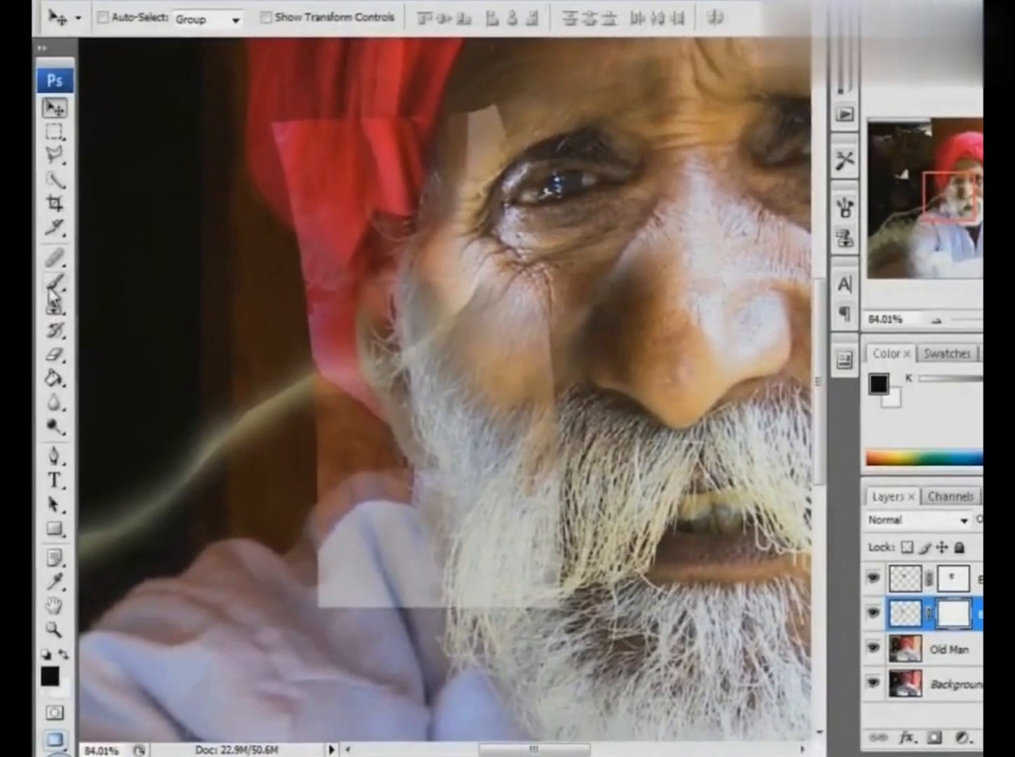
{"action": "key", "text": "b"}
{"action": "mouse_move", "coordinate": [476, 113]}
{"action": "left_mouse_down"}
{"action": "mouse_move", "coordinate": [404, 108]}
{"action": "mouse_move", "coordinate": [359, 127]}
{"action": "mouse_move", "coordinate": [458, 135]}
{"action": "mouse_move", "coordinate": [274, 120]}
{"action": "mouse_move", "coordinate": [308, 109]}
{"action": "mouse_move", "coordinate": [301, 399]}
{"action": "mouse_move", "coordinate": [290, 343]}
{"action": "mouse_move", "coordinate": [385, 539]}
{"action": "mouse_move", "coordinate": [365, 603]}
{"action": "mouse_move", "coordinate": [373, 659]}
{"action": "mouse_move", "coordinate": [327, 275]}
{"action": "mouse_move", "coordinate": [377, 452]}
{"action": "left_mouse_up"}
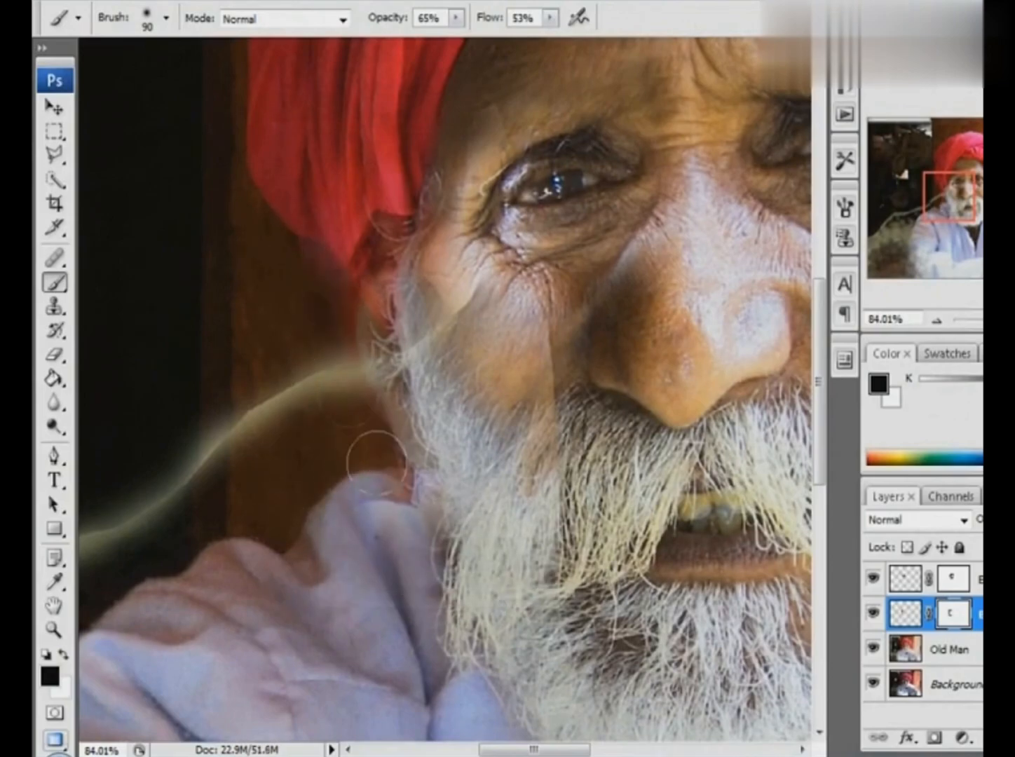
{"action": "mouse_move", "coordinate": [501, 309]}
{"action": "left_mouse_down"}
{"action": "mouse_move", "coordinate": [533, 502]}
{"action": "mouse_move", "coordinate": [539, 471]}
{"action": "left_mouse_up"}
- Set the Beard layer's opacity to 100%, reselect its mask, and undo a trial brush stroke beside the ear
{"action": "left_click_drag", "start_coordinate": [964, 519], "coordinate": [974, 546]}
{"action": "left_click", "coordinate": [812, 612]}
{"action": "left_click", "coordinate": [856, 613]}
{"action": "left_click_drag", "start_coordinate": [365, 392], "coordinate": [289, 363]}
{"action": "key", "text": "ctrl+z"}
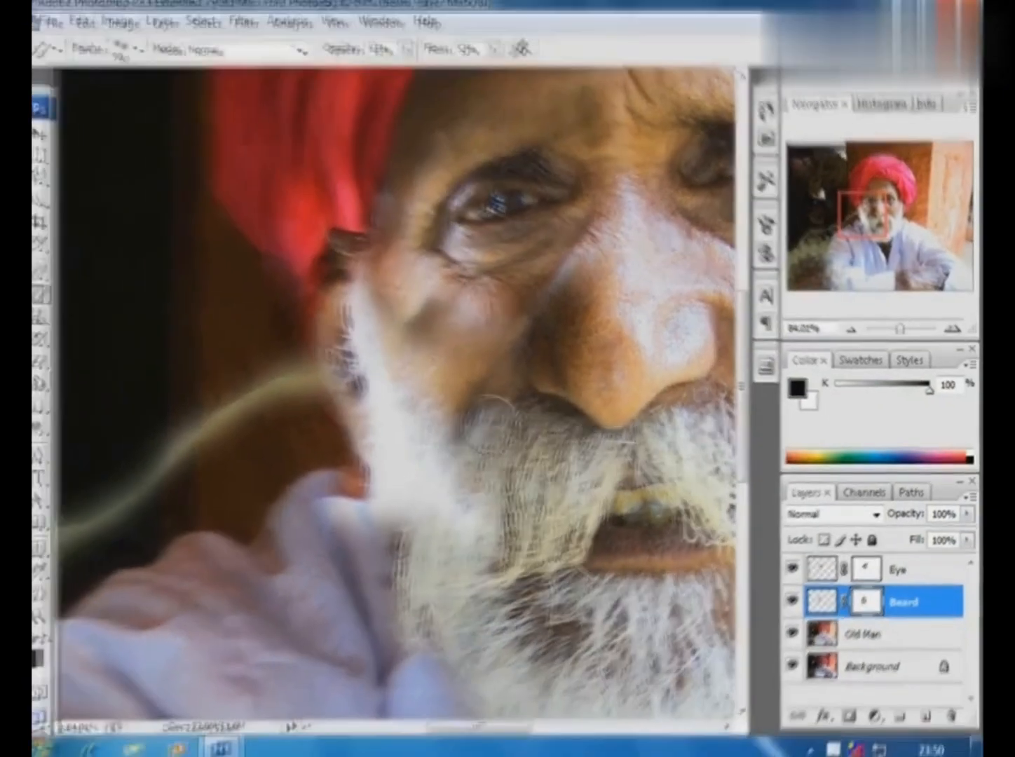
- Paint white on the Beard mask around the ear and side of the beard, reducing the brush to 40 px for the ear's edge
{"action": "key", "text": "x"}
{"action": "mouse_move", "coordinate": [419, 368]}
{"action": "left_mouse_down"}
{"action": "mouse_move", "coordinate": [409, 308]}
{"action": "mouse_move", "coordinate": [414, 318]}
{"action": "left_mouse_up"}
{"action": "left_click_drag", "start_coordinate": [334, 363], "coordinate": [335, 403]}
{"action": "key", "text": "bracketleft"}
{"action": "key", "text": "bracketleft"}
{"action": "key", "text": "bracketleft"}
{"action": "key", "text": "bracketleft"}
{"action": "key", "text": "bracketleft"}
{"action": "left_click_drag", "start_coordinate": [323, 329], "coordinate": [364, 428]}
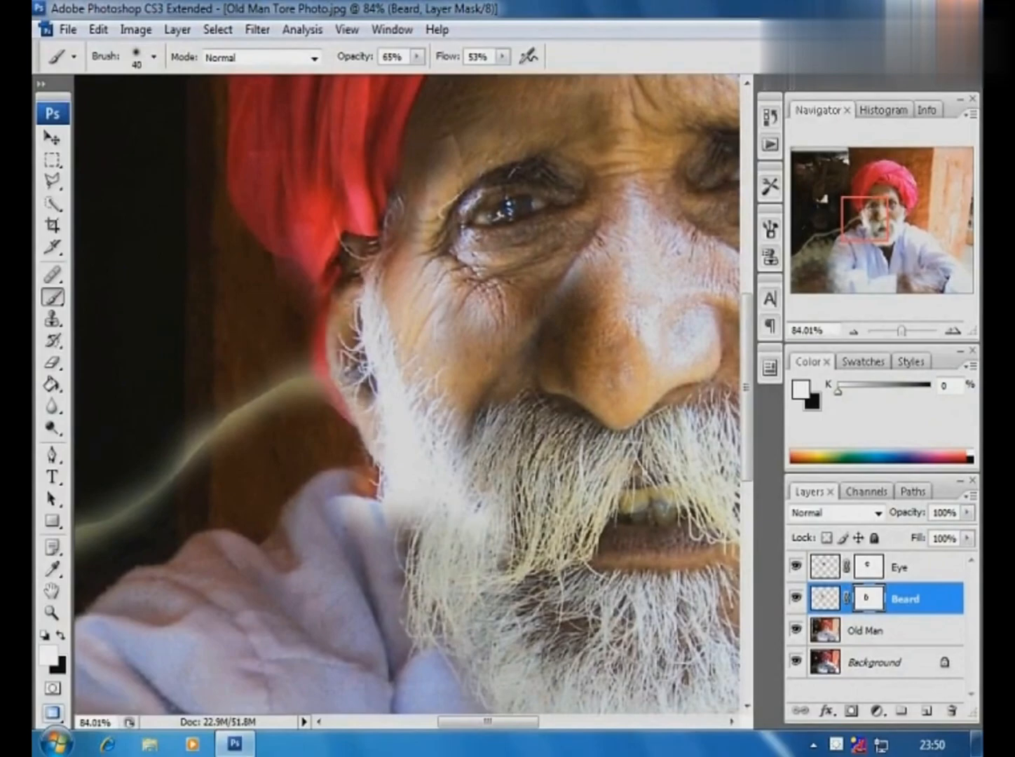
- Paint black on the Beard mask with brushes down to 20 px, cleaning the patch edges around the turban, ear, beard and collar
{"action": "key", "text": "x"}
{"action": "left_click_drag", "start_coordinate": [217, 199], "coordinate": [450, 496]}
{"action": "mouse_move", "coordinate": [355, 324]}
{"action": "left_mouse_down"}
{"action": "mouse_move", "coordinate": [359, 358]}
{"action": "mouse_move", "coordinate": [364, 401]}
{"action": "mouse_move", "coordinate": [379, 371]}
{"action": "mouse_move", "coordinate": [408, 513]}
{"action": "mouse_move", "coordinate": [430, 571]}
{"action": "left_mouse_up"}
{"action": "key", "text": "bracketleft"}
{"action": "key", "text": "bracketleft"}
{"action": "left_click_drag", "start_coordinate": [341, 393], "coordinate": [443, 580]}
{"action": "mouse_move", "coordinate": [307, 233]}
{"action": "left_mouse_down"}
{"action": "mouse_move", "coordinate": [366, 286]}
{"action": "mouse_move", "coordinate": [386, 431]}
{"action": "left_mouse_up"}
{"action": "mouse_move", "coordinate": [259, 211]}
{"action": "left_mouse_down"}
{"action": "mouse_move", "coordinate": [355, 385]}
{"action": "mouse_move", "coordinate": [484, 690]}
{"action": "left_mouse_up"}
{"action": "key", "text": "ctrl+minus"}
{"action": "key", "text": "ctrl+minus"}
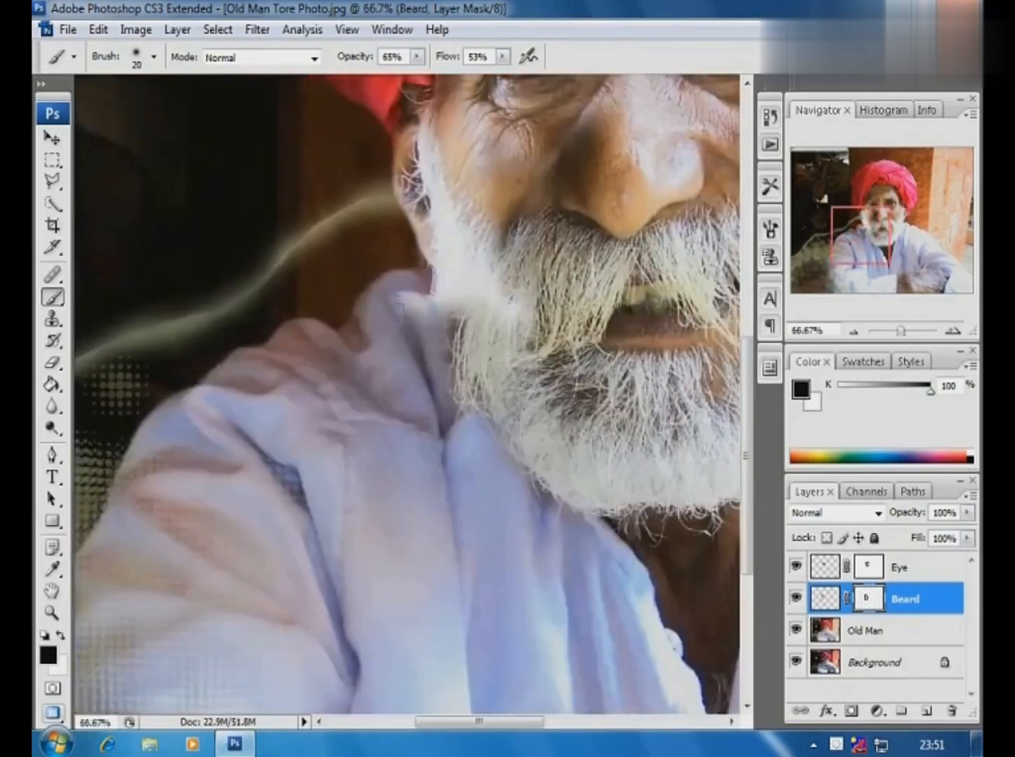
- Reduce the brush opacity to 30%, blend the bright beard patch into the cheek on its mask, and enlarge the brush to 90 px
{"action": "key", "text": "bracketright"}
{"action": "key", "text": "bracketright"}
{"action": "left_click_drag", "start_coordinate": [417, 56], "coordinate": [388, 78]}
{"action": "mouse_move", "coordinate": [446, 288]}
{"action": "left_mouse_down"}
{"action": "mouse_move", "coordinate": [447, 307]}
{"action": "mouse_move", "coordinate": [458, 273]}
{"action": "mouse_move", "coordinate": [462, 283]}
{"action": "mouse_move", "coordinate": [455, 277]}
{"action": "mouse_move", "coordinate": [484, 266]}
{"action": "mouse_move", "coordinate": [483, 210]}
{"action": "left_mouse_up"}
{"action": "key", "text": "bracketright"}
{"action": "key", "text": "bracketright"}
{"action": "key", "text": "bracketright"}
{"action": "key", "text": "bracketright"}
{"action": "key", "text": "bracketright"}
{"action": "key", "text": "ctrl+minus"}
{"action": "key", "text": "ctrl+minus"}
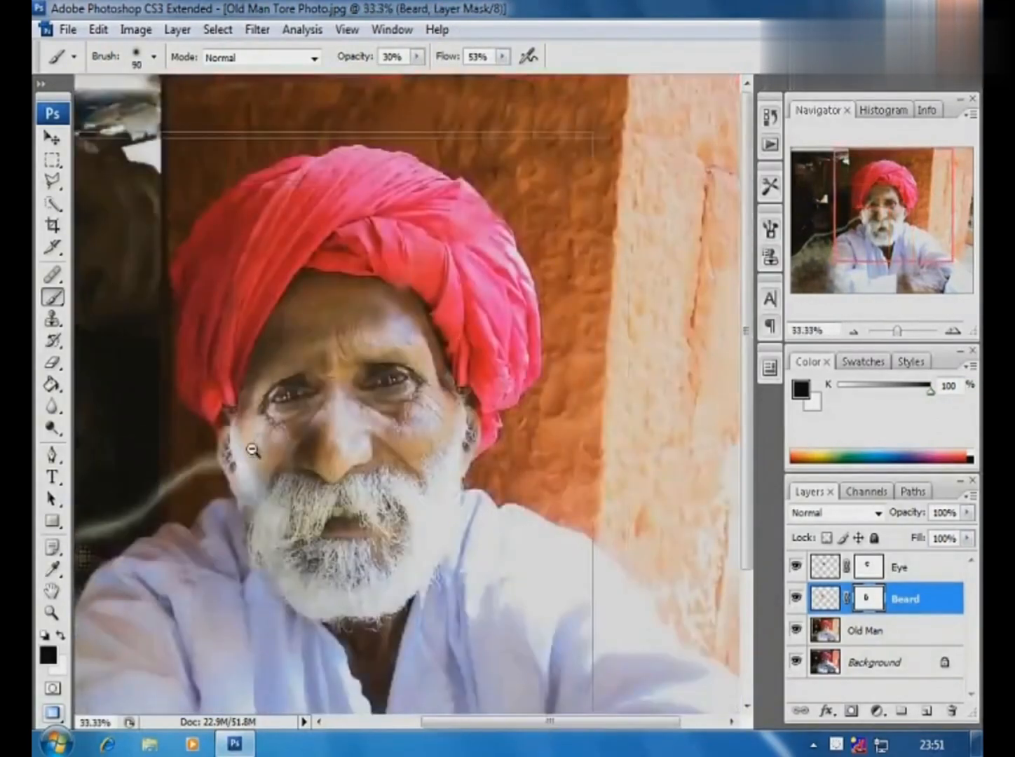
{"action": "mouse_move", "coordinate": [261, 260]}
{"action": "left_mouse_down"}
{"action": "mouse_move", "coordinate": [384, 482]}
{"action": "mouse_move", "coordinate": [437, 525]}
{"action": "left_mouse_up"}
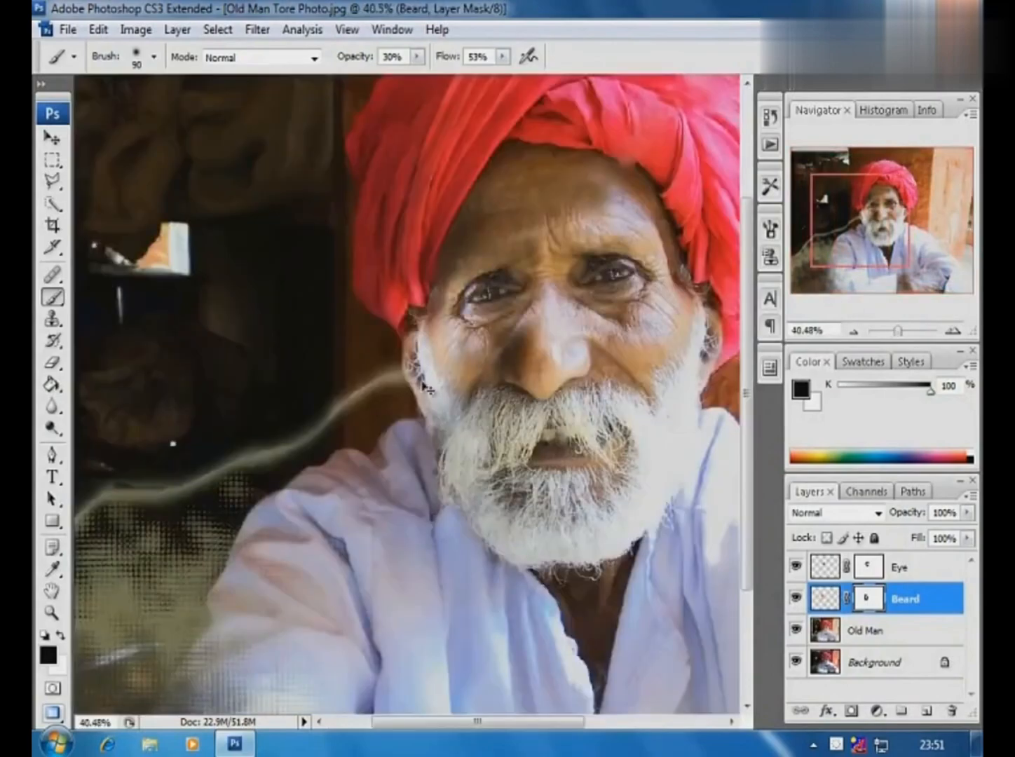
- On the Old Man layer, clone the brown wall over the light streak beside the ear with a 90 px Clone Stamp at 46% opacity
{"action": "left_click", "coordinate": [860, 630]}
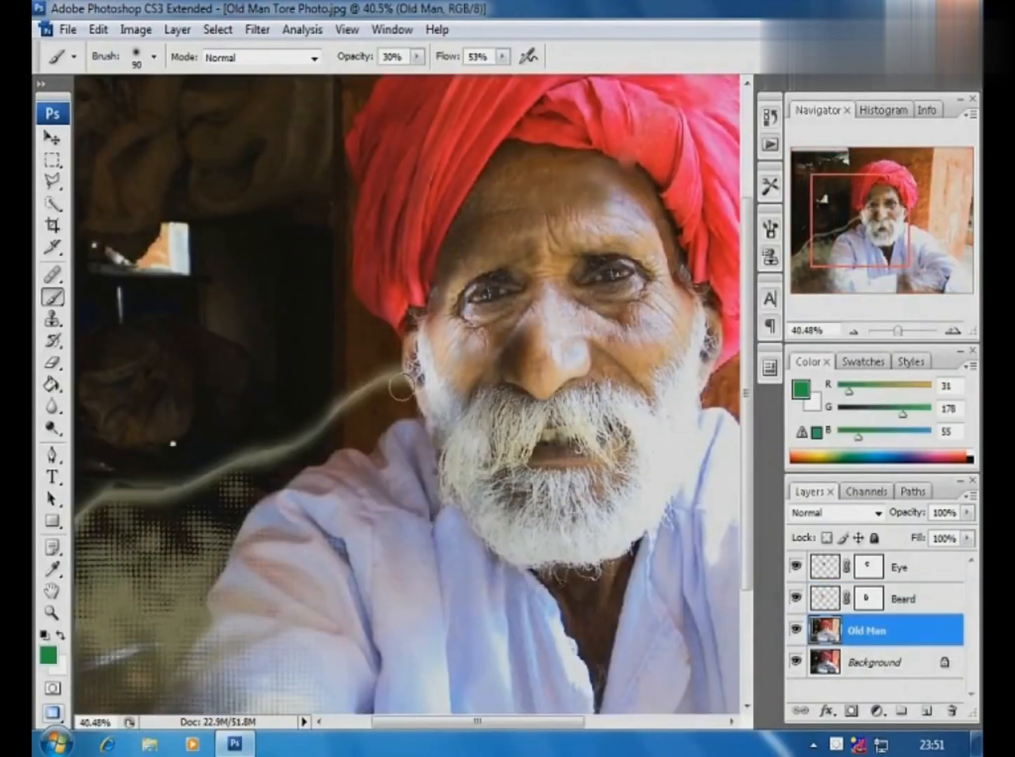
{"action": "left_click", "coordinate": [373, 330], "text": "alt"}
{"action": "left_click", "coordinate": [50, 321]}
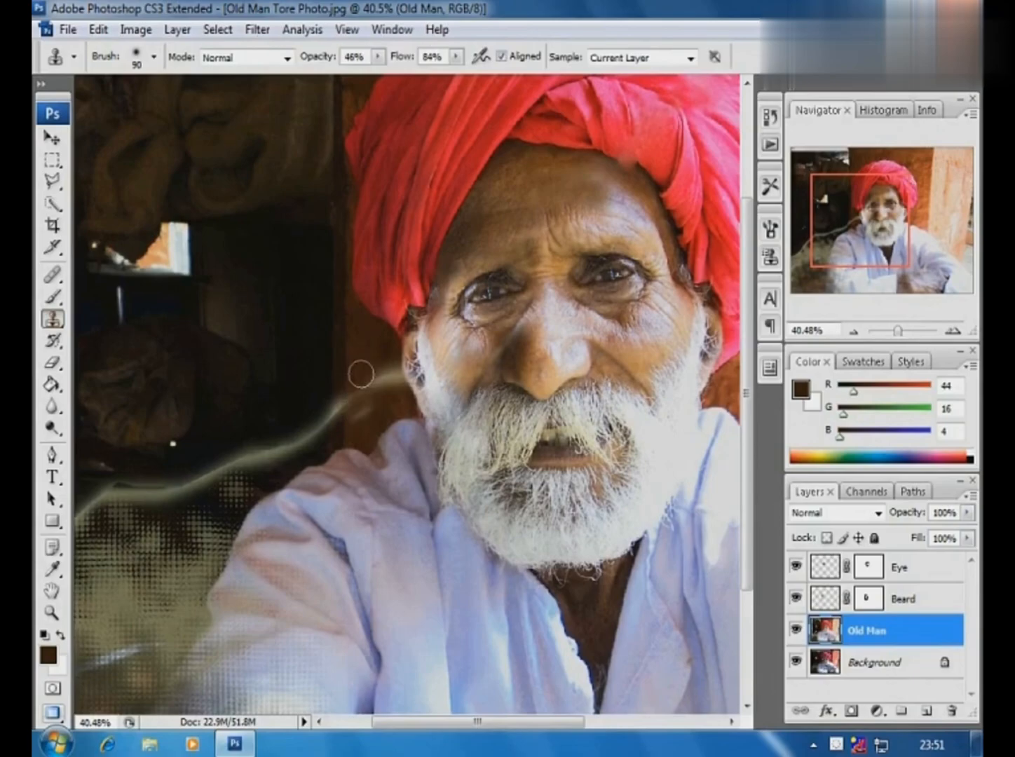
{"action": "mouse_move", "coordinate": [353, 388]}
{"action": "left_mouse_down"}
{"action": "mouse_move", "coordinate": [356, 403]}
{"action": "mouse_move", "coordinate": [366, 397]}
{"action": "mouse_move", "coordinate": [372, 407]}
{"action": "left_mouse_up"}
{"action": "mouse_move", "coordinate": [432, 419]}
{"action": "left_mouse_down"}
{"action": "mouse_move", "coordinate": [487, 445]}
{"action": "mouse_move", "coordinate": [358, 392]}
{"action": "left_mouse_up"}
{"action": "left_click", "coordinate": [407, 317], "text": "alt"}
- Raise the Clone Stamp to 71% opacity and 90% flow and clone more wall over the streak between the ear and shoulder
{"action": "left_click", "coordinate": [379, 57]}
{"action": "left_click_drag", "start_coordinate": [378, 75], "coordinate": [462, 78]}
{"action": "left_click", "coordinate": [455, 57]}
{"action": "left_click", "coordinate": [334, 314], "text": "alt"}
{"action": "mouse_move", "coordinate": [341, 405]}
{"action": "left_mouse_down"}
{"action": "mouse_move", "coordinate": [350, 532]}
{"action": "mouse_move", "coordinate": [320, 578]}
{"action": "left_mouse_up"}
{"action": "left_click", "coordinate": [403, 370], "text": "alt"}
{"action": "left_click_drag", "start_coordinate": [408, 418], "coordinate": [436, 477]}
- Reduce the Clone Stamp to 40 px and clone wall and dark background over the remaining streak near the ear, beard and shoulder
{"action": "key", "text": "bracketleft"}
{"action": "key", "text": "bracketleft"}
{"action": "key", "text": "bracketleft"}
{"action": "key", "text": "bracketleft"}
{"action": "key", "text": "bracketleft"}
{"action": "left_click", "coordinate": [421, 379], "text": "alt"}
{"action": "mouse_move", "coordinate": [440, 371]}
{"action": "left_mouse_down"}
{"action": "mouse_move", "coordinate": [444, 417]}
{"action": "mouse_move", "coordinate": [401, 464]}
{"action": "mouse_move", "coordinate": [452, 455]}
{"action": "left_mouse_up"}
{"action": "left_click", "coordinate": [388, 314], "text": "alt"}
{"action": "left_click", "coordinate": [239, 405], "text": "alt"}
{"action": "mouse_move", "coordinate": [239, 489]}
{"action": "left_mouse_down"}
{"action": "mouse_move", "coordinate": [243, 591]}
{"action": "mouse_move", "coordinate": [252, 546]}
{"action": "mouse_move", "coordinate": [208, 618]}
{"action": "left_mouse_up"}
{"action": "left_click", "coordinate": [267, 418], "text": "alt"}
{"action": "left_click", "coordinate": [213, 386], "text": "alt"}
{"action": "left_click", "coordinate": [228, 367], "text": "alt"}
{"action": "mouse_move", "coordinate": [211, 559]}
{"action": "left_mouse_down"}
{"action": "mouse_move", "coordinate": [211, 612]}
{"action": "mouse_move", "coordinate": [188, 622]}
{"action": "mouse_move", "coordinate": [173, 604]}
{"action": "left_mouse_up"}
{"action": "left_click", "coordinate": [169, 397], "text": "alt"}
{"action": "left_click", "coordinate": [325, 385], "text": "alt"}
{"action": "left_click", "coordinate": [346, 406], "text": "alt"}
{"action": "left_click", "coordinate": [371, 441], "text": "alt"}
{"action": "left_click", "coordinate": [384, 457], "text": "alt"}
{"action": "left_click", "coordinate": [393, 457], "text": "alt"}
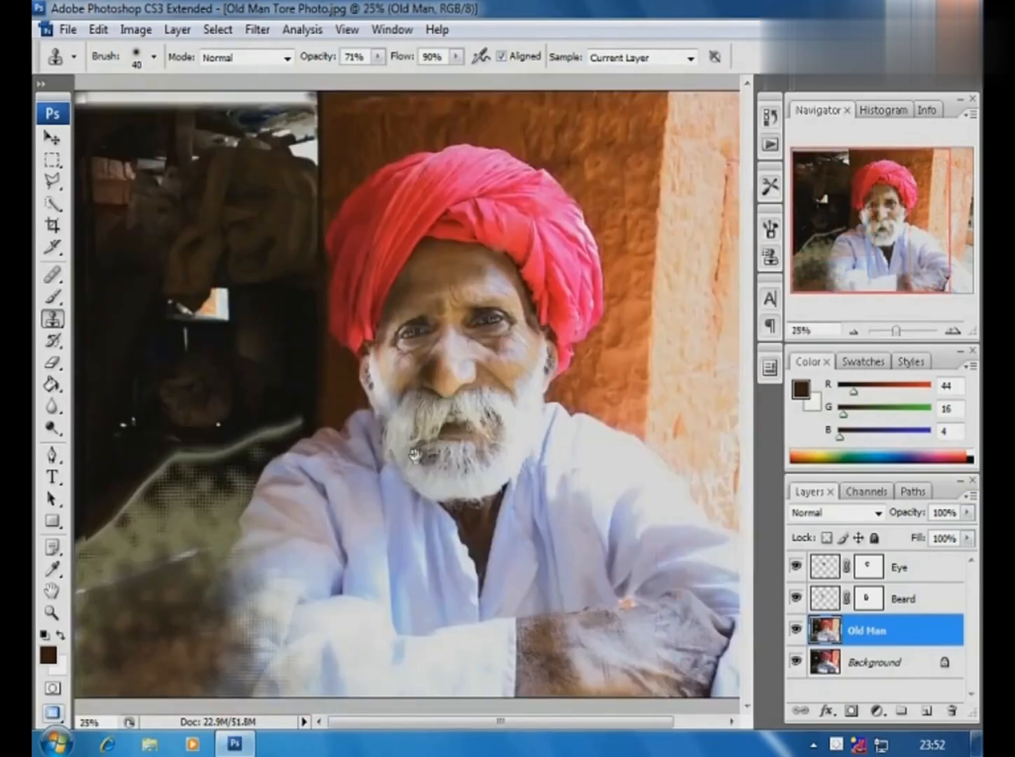
- Enlarge the Clone Stamp to 70 px and clone dark background over the glowing streak and torn area beyond the shoulder
{"action": "left_click_drag", "start_coordinate": [137, 371], "coordinate": [319, 505]}
{"action": "left_click_drag", "start_coordinate": [655, 319], "coordinate": [564, 358]}
{"action": "key", "text": "bracketright"}
{"action": "key", "text": "bracketright"}
{"action": "key", "text": "bracketright"}
{"action": "mouse_move", "coordinate": [624, 343]}
{"action": "left_mouse_down"}
{"action": "mouse_move", "coordinate": [607, 344]}
{"action": "mouse_move", "coordinate": [527, 403]}
{"action": "mouse_move", "coordinate": [394, 424]}
{"action": "mouse_move", "coordinate": [355, 462]}
{"action": "mouse_move", "coordinate": [298, 448]}
{"action": "left_mouse_up"}
{"action": "left_click", "coordinate": [462, 324], "text": "alt"}
{"action": "left_click", "coordinate": [456, 337], "text": "alt"}
{"action": "mouse_move", "coordinate": [356, 346]}
{"action": "left_mouse_down"}
{"action": "mouse_move", "coordinate": [341, 383]}
{"action": "mouse_move", "coordinate": [275, 437]}
{"action": "left_mouse_up"}
{"action": "key", "text": "ctrl+minus"}
{"action": "key", "text": "ctrl+minus"}
{"action": "key", "text": "ctrl+minus"}
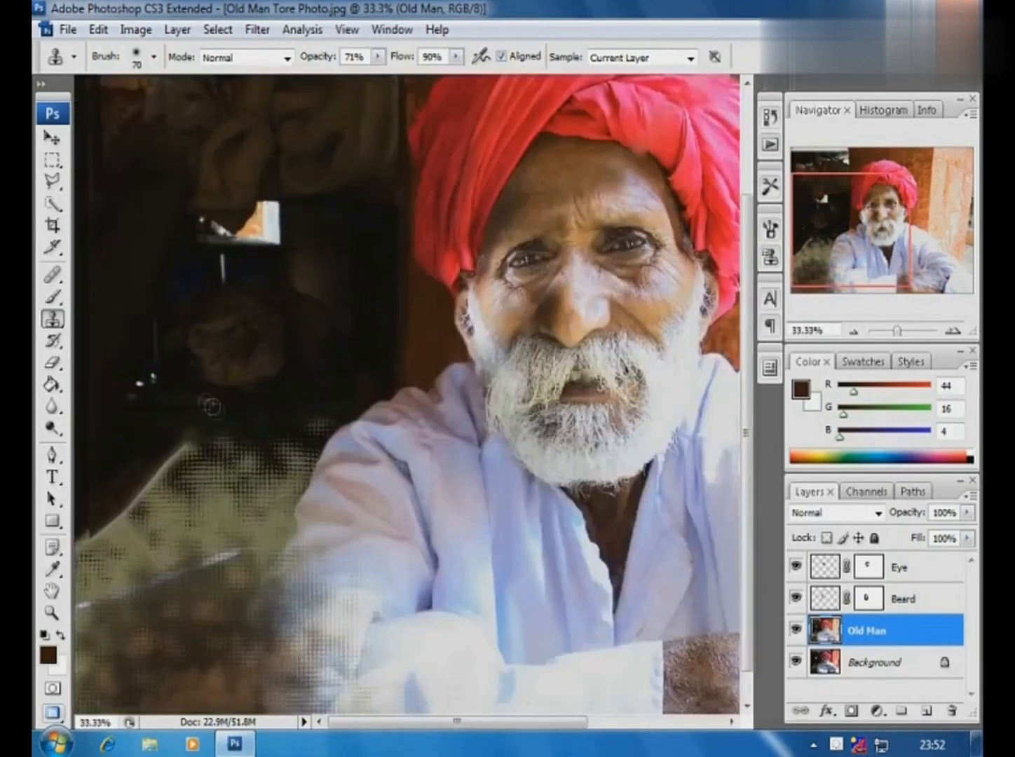
- Crop the photo to a roughly square, full-height frame around the man, trimming the dark side and the outer pillar edge
{"action": "key", "text": "ctrl+minus"}
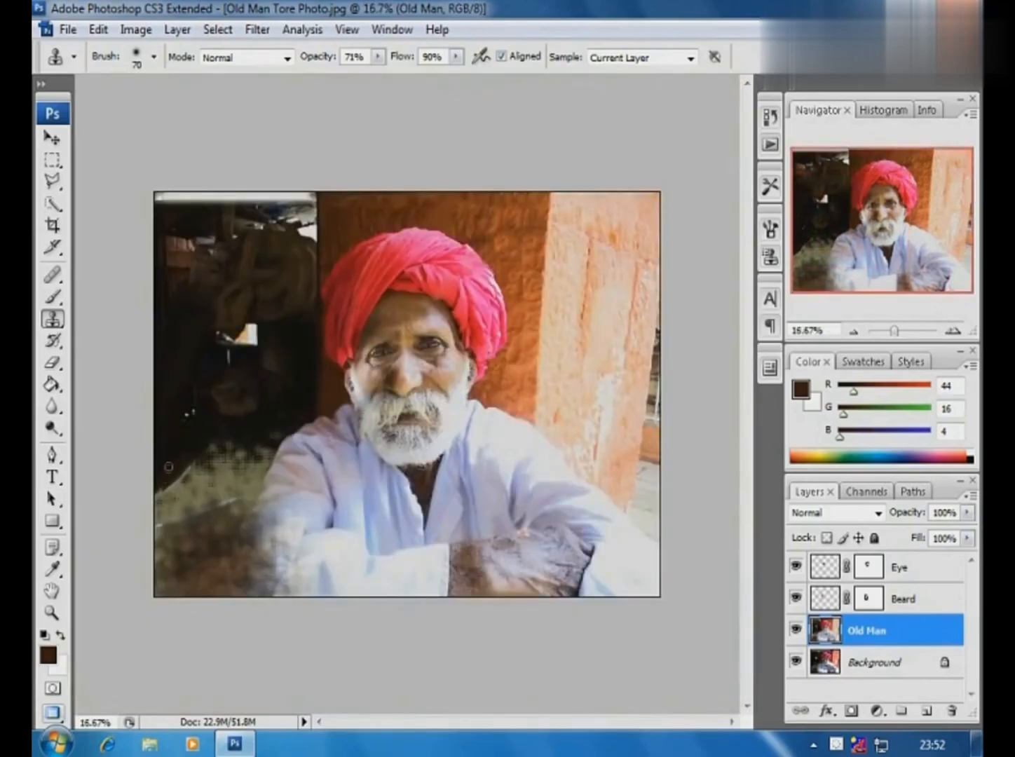
{"action": "left_click", "coordinate": [54, 226]}
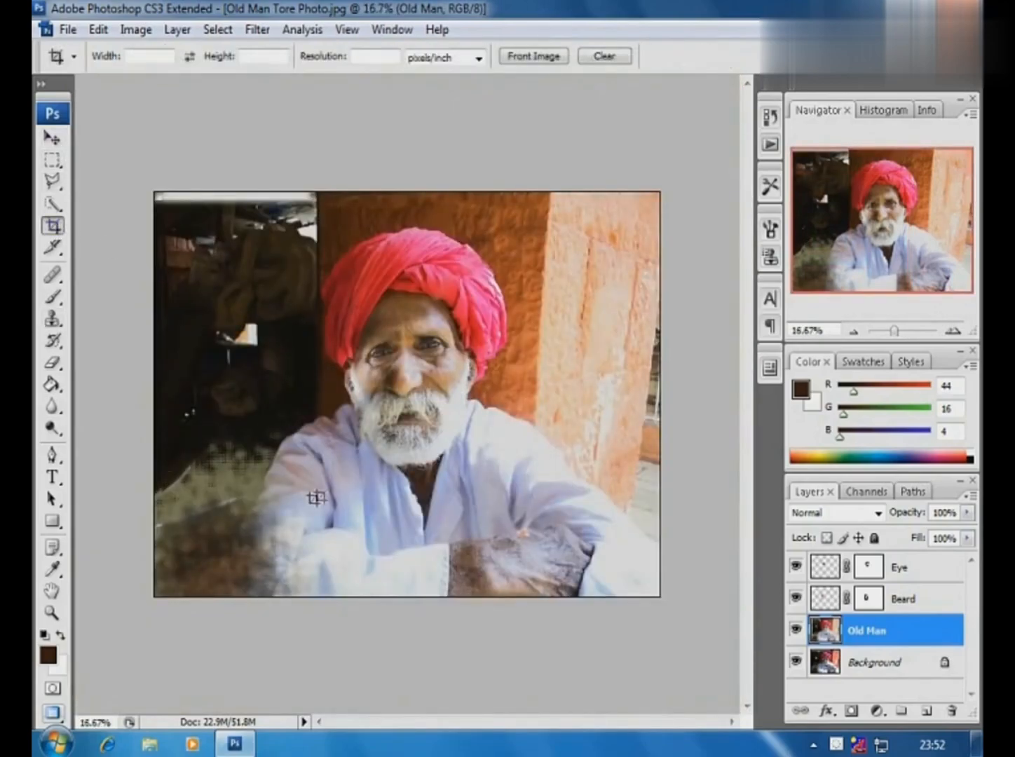
{"action": "left_click_drag", "start_coordinate": [220, 599], "coordinate": [623, 194]}
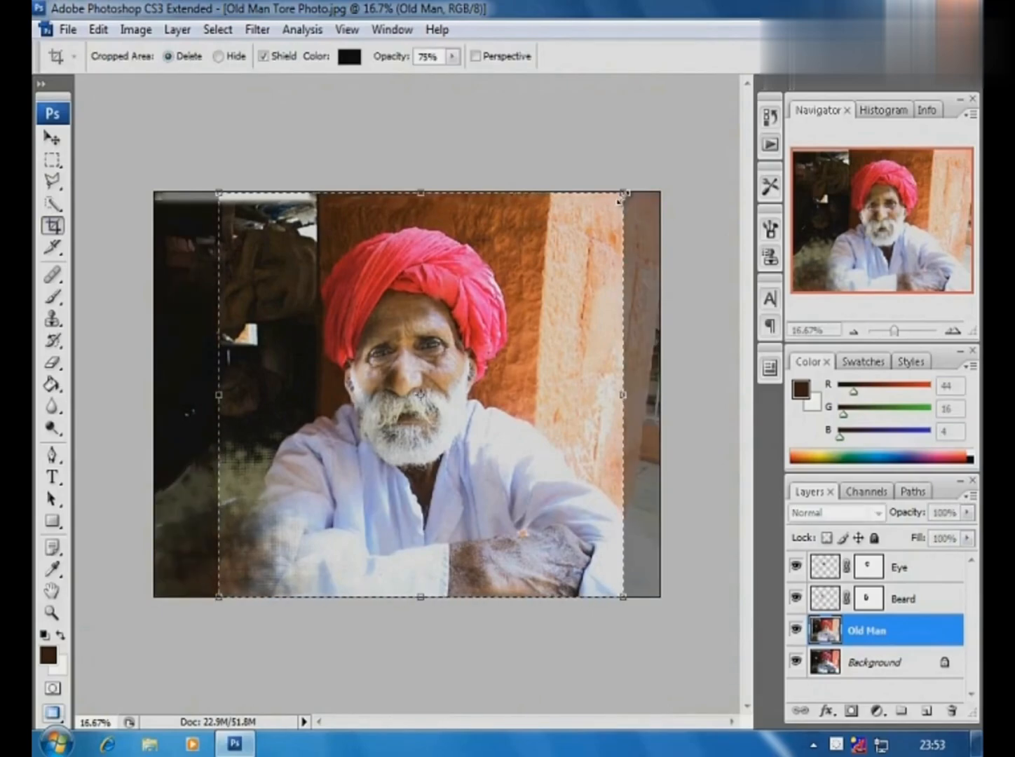
{"action": "key", "text": "Return"}
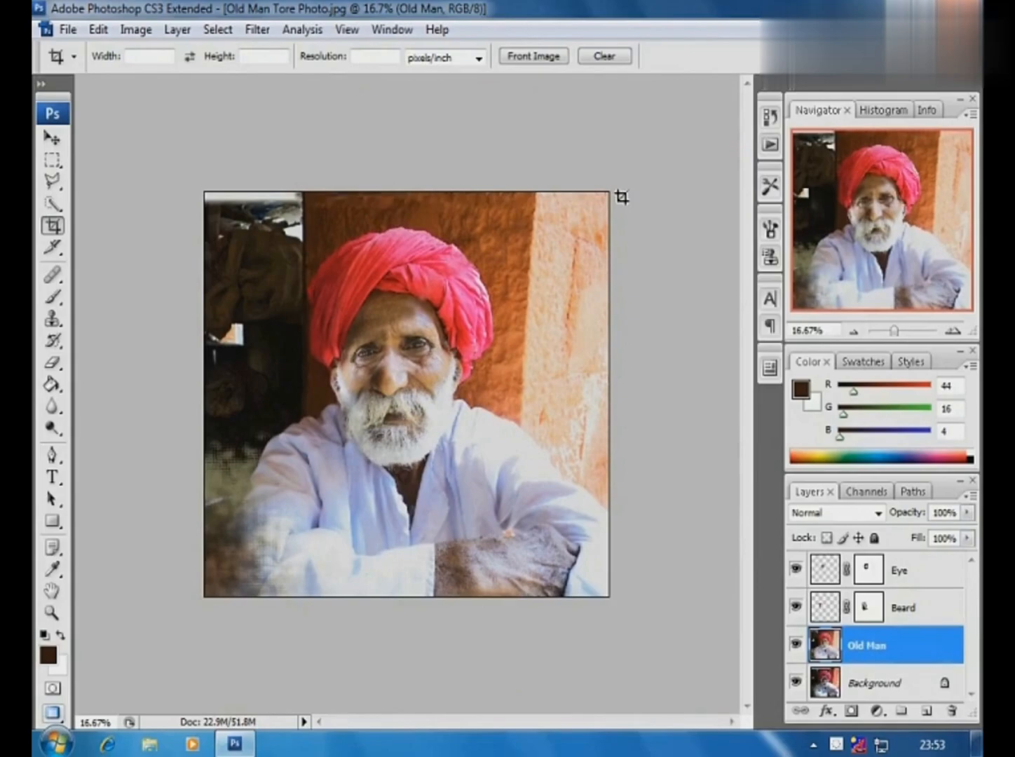
- Select the intact shoulder, sleeve and forearm on the Old Man layer with the Rectangular Marquee and paste a copy as a new layer
{"action": "left_click", "coordinate": [52, 161]}
{"action": "left_click_drag", "start_coordinate": [517, 599], "coordinate": [491, 659]}
{"action": "left_click", "coordinate": [98, 30]}
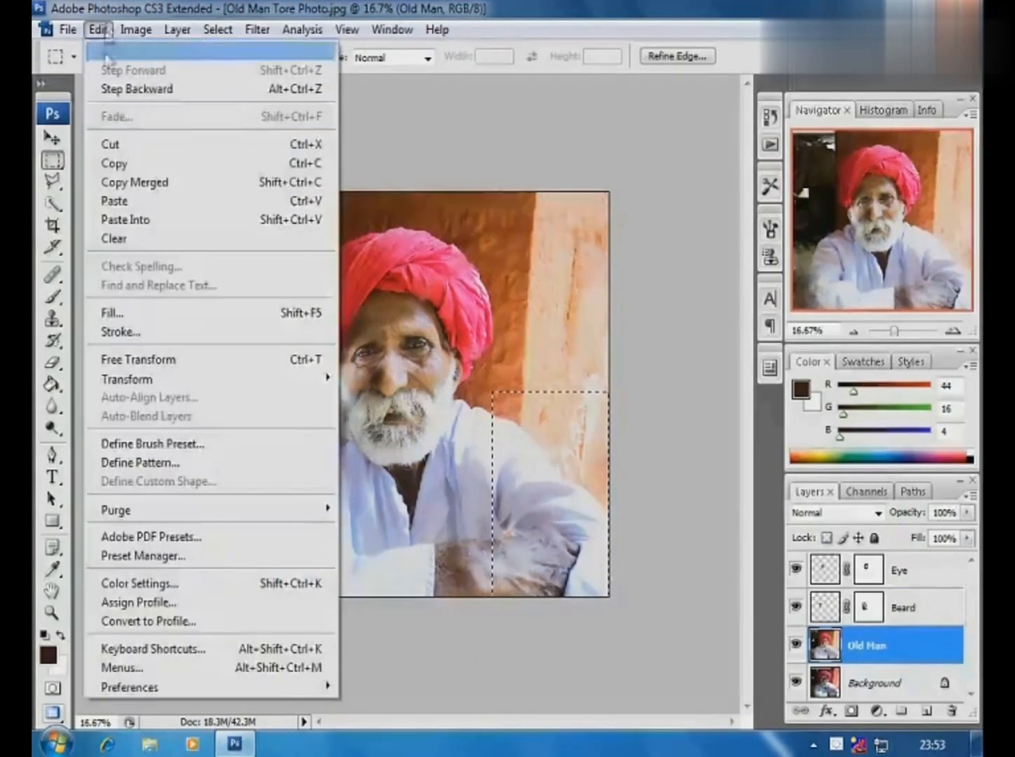
{"action": "left_click", "coordinate": [113, 200]}
- Flip the pasted shoulder and forearm patch horizontally and move it over the damaged shoulder and arm
{"action": "key", "text": "v"}
{"action": "left_click", "coordinate": [98, 29]}
{"action": "mouse_move", "coordinate": [153, 379]}
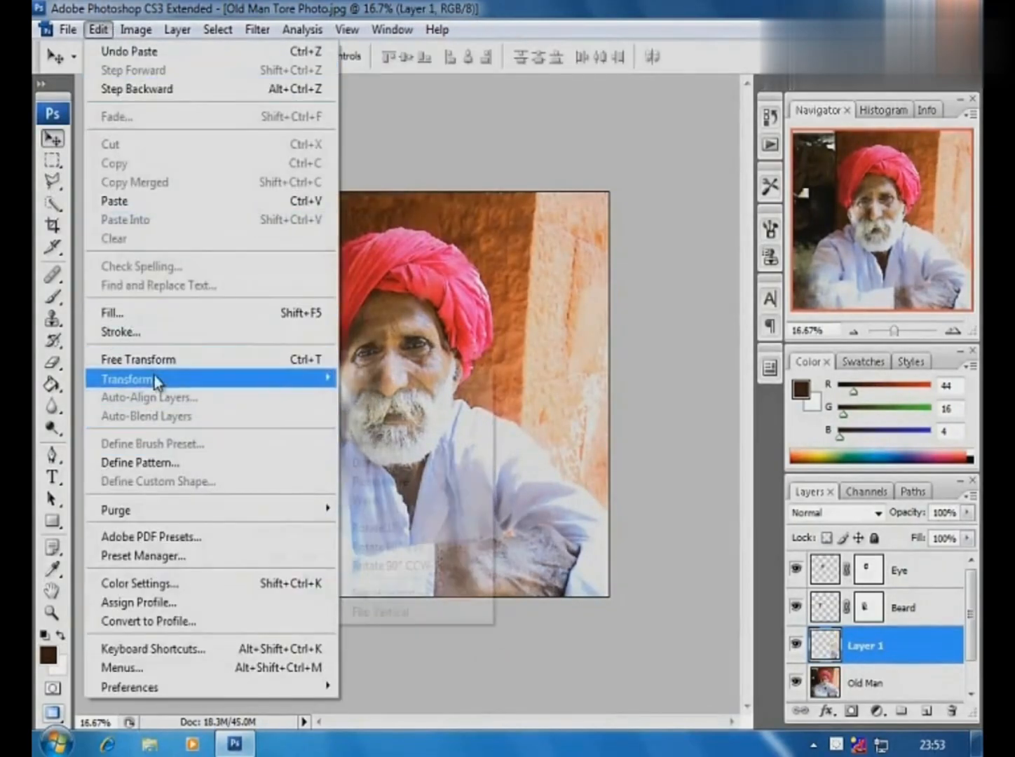
{"action": "left_click", "coordinate": [383, 593]}
{"action": "left_click_drag", "start_coordinate": [589, 527], "coordinate": [292, 540]}
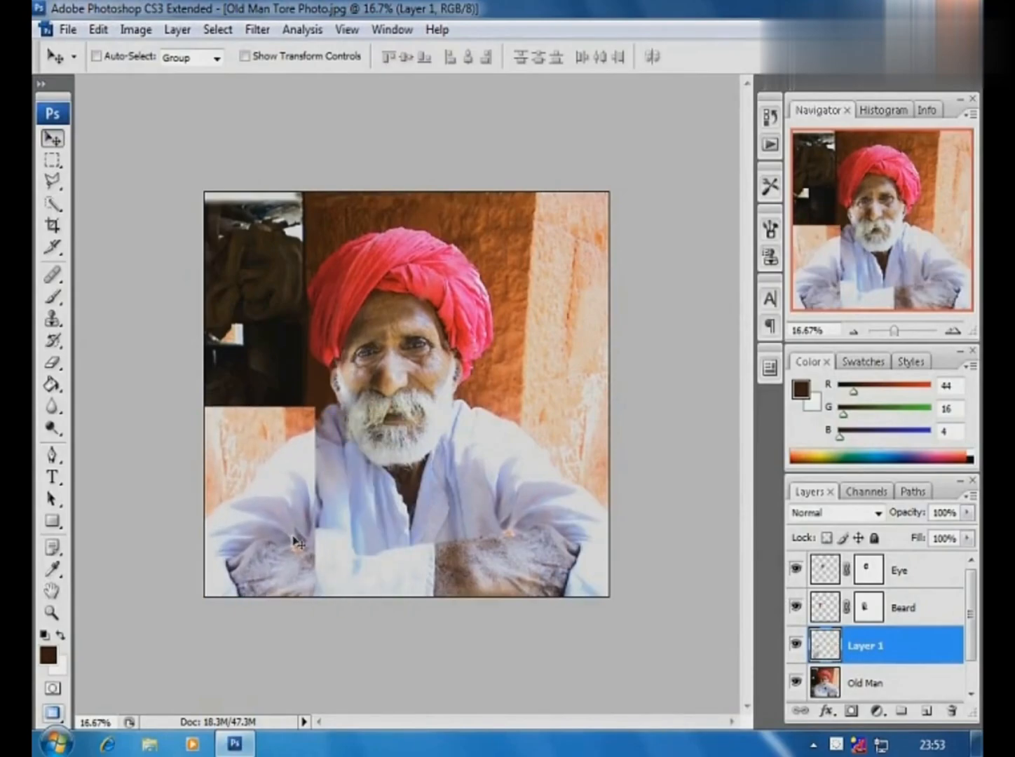
- Mask the mirrored arm patch, paint black to hide its wall and blend its edges into the shirt, and nudge the patch down
{"action": "left_click", "coordinate": [851, 710]}
{"action": "key", "text": "b"}
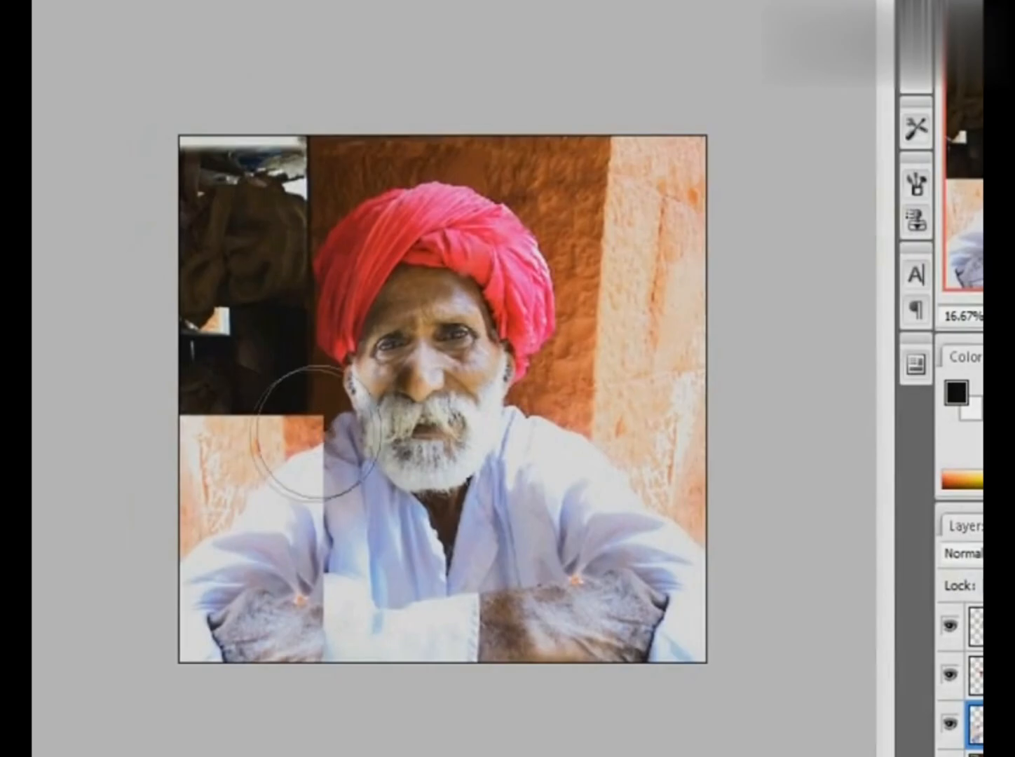
{"action": "key", "text": "bracketleft"}
{"action": "key", "text": "bracketleft"}
{"action": "key", "text": "bracketleft"}
{"action": "key", "text": "bracketleft"}
{"action": "key", "text": "bracketleft"}
{"action": "mouse_move", "coordinate": [314, 438]}
{"action": "left_mouse_down"}
{"action": "mouse_move", "coordinate": [255, 476]}
{"action": "mouse_move", "coordinate": [304, 414]}
{"action": "mouse_move", "coordinate": [259, 418]}
{"action": "mouse_move", "coordinate": [315, 402]}
{"action": "mouse_move", "coordinate": [185, 412]}
{"action": "mouse_move", "coordinate": [299, 400]}
{"action": "mouse_move", "coordinate": [309, 582]}
{"action": "mouse_move", "coordinate": [233, 628]}
{"action": "mouse_move", "coordinate": [295, 657]}
{"action": "mouse_move", "coordinate": [346, 623]}
{"action": "mouse_move", "coordinate": [323, 483]}
{"action": "mouse_move", "coordinate": [326, 643]}
{"action": "mouse_move", "coordinate": [333, 594]}
{"action": "mouse_move", "coordinate": [207, 617]}
{"action": "mouse_move", "coordinate": [229, 627]}
{"action": "mouse_move", "coordinate": [265, 611]}
{"action": "mouse_move", "coordinate": [165, 659]}
{"action": "mouse_move", "coordinate": [326, 586]}
{"action": "mouse_move", "coordinate": [219, 459]}
{"action": "mouse_move", "coordinate": [245, 414]}
{"action": "mouse_move", "coordinate": [169, 525]}
{"action": "left_mouse_up"}
{"action": "left_click_drag", "start_coordinate": [193, 451], "coordinate": [676, 749]}
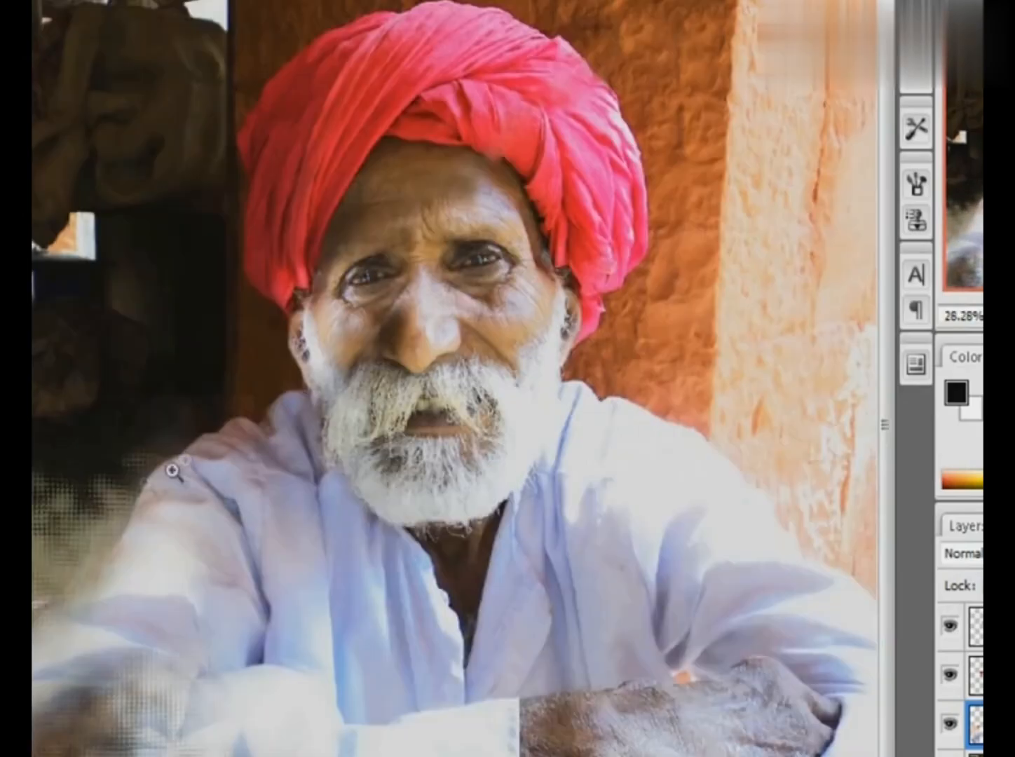
{"action": "left_click", "coordinate": [314, 616], "text": "ctrl+alt"}
{"action": "left_click", "coordinate": [315, 616], "text": "ctrl+alt"}
{"action": "left_click", "coordinate": [53, 138]}
{"action": "left_click_drag", "start_coordinate": [260, 527], "coordinate": [260, 550]}
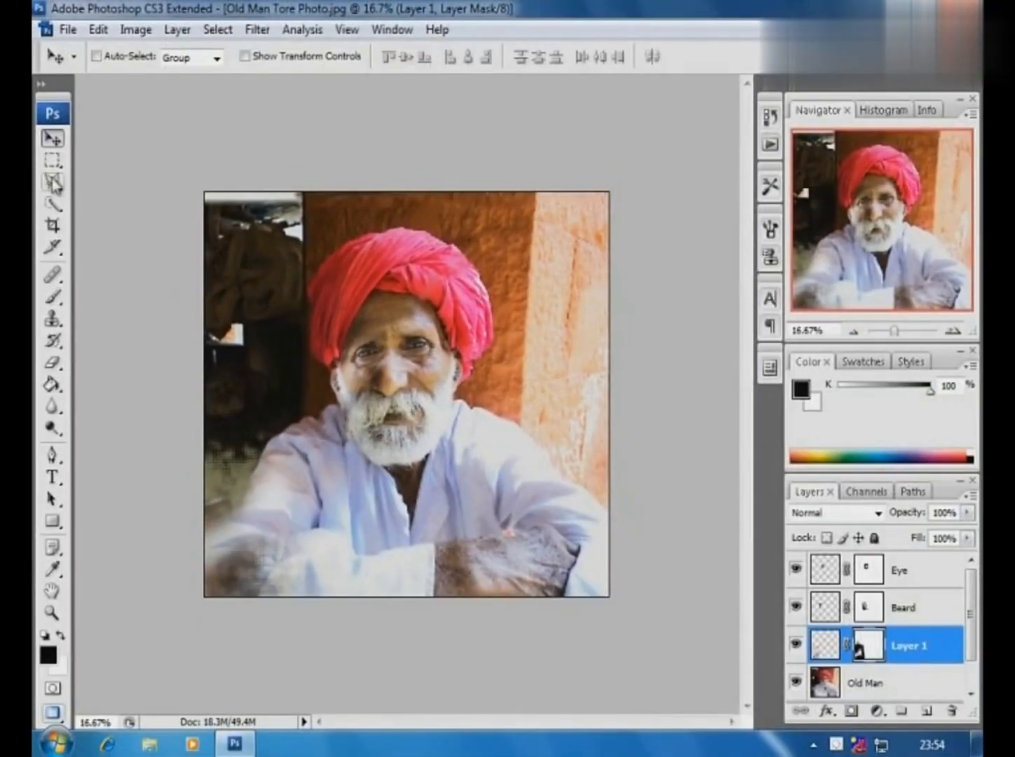
- Crop the photo to a full-height portrait frame around the man, trimming the dark side and most of the bright pillar
{"action": "left_click", "coordinate": [53, 225]}
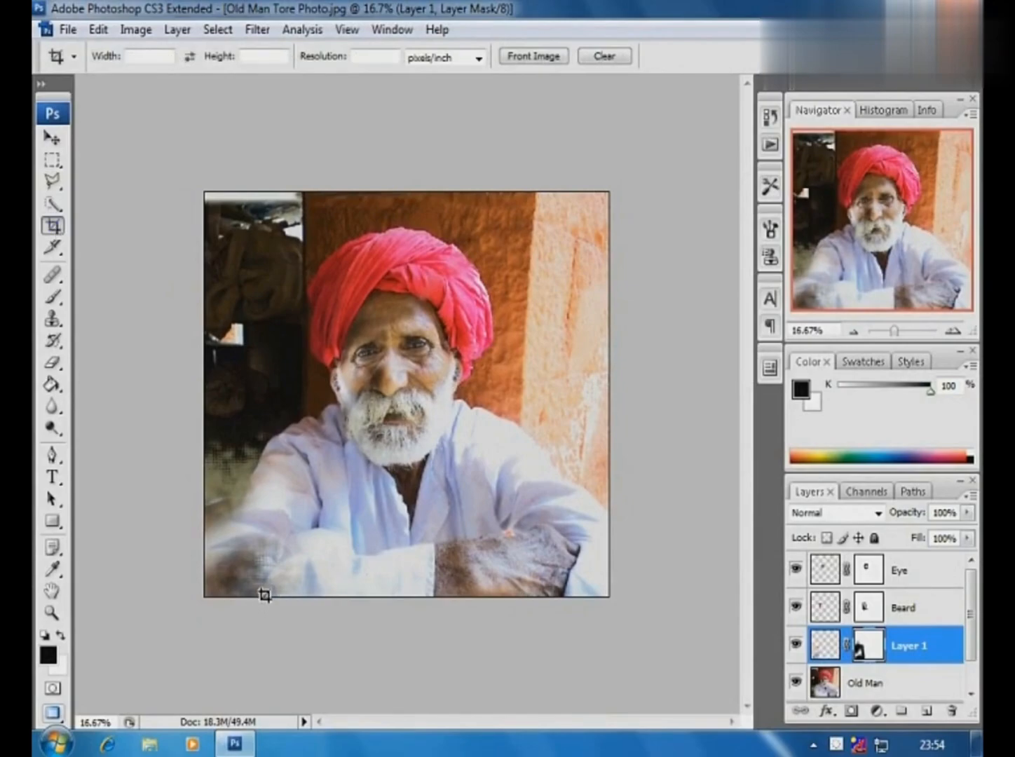
{"action": "left_click_drag", "start_coordinate": [256, 202], "coordinate": [531, 589]}
{"action": "mouse_move", "coordinate": [252, 595]}
{"action": "left_mouse_down"}
{"action": "mouse_move", "coordinate": [274, 596]}
{"action": "mouse_move", "coordinate": [264, 595]}
{"action": "left_mouse_up"}
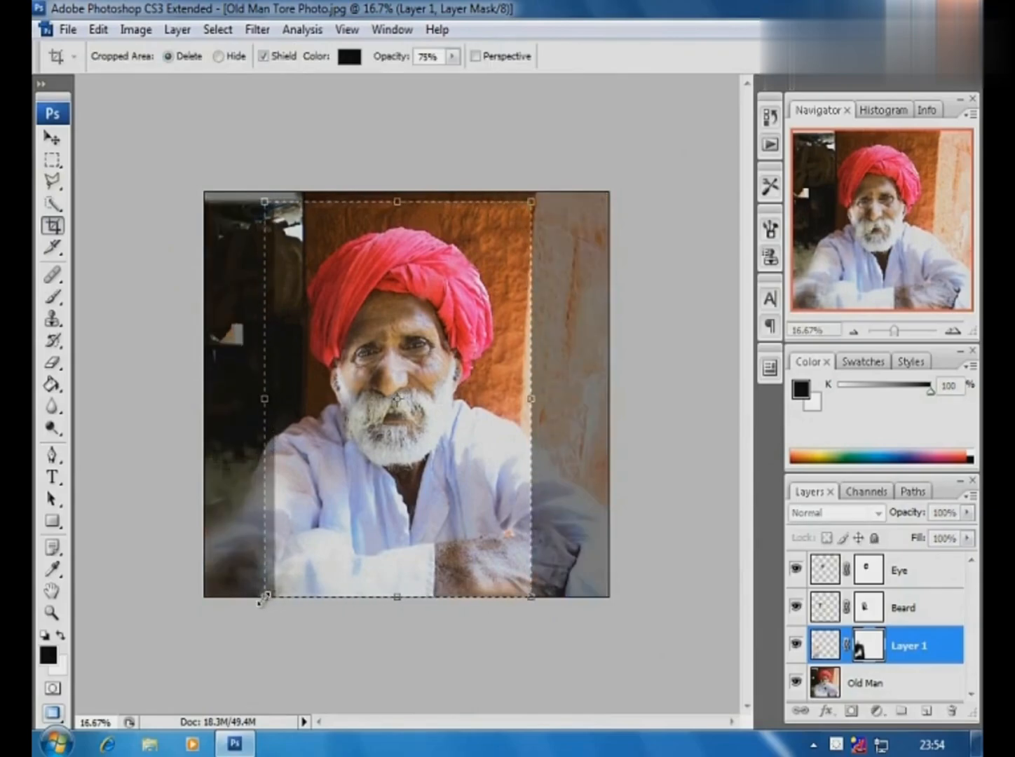
{"action": "mouse_move", "coordinate": [403, 202]}
{"action": "left_mouse_down"}
{"action": "mouse_move", "coordinate": [398, 182]}
{"action": "mouse_move", "coordinate": [398, 194]}
{"action": "left_mouse_up"}
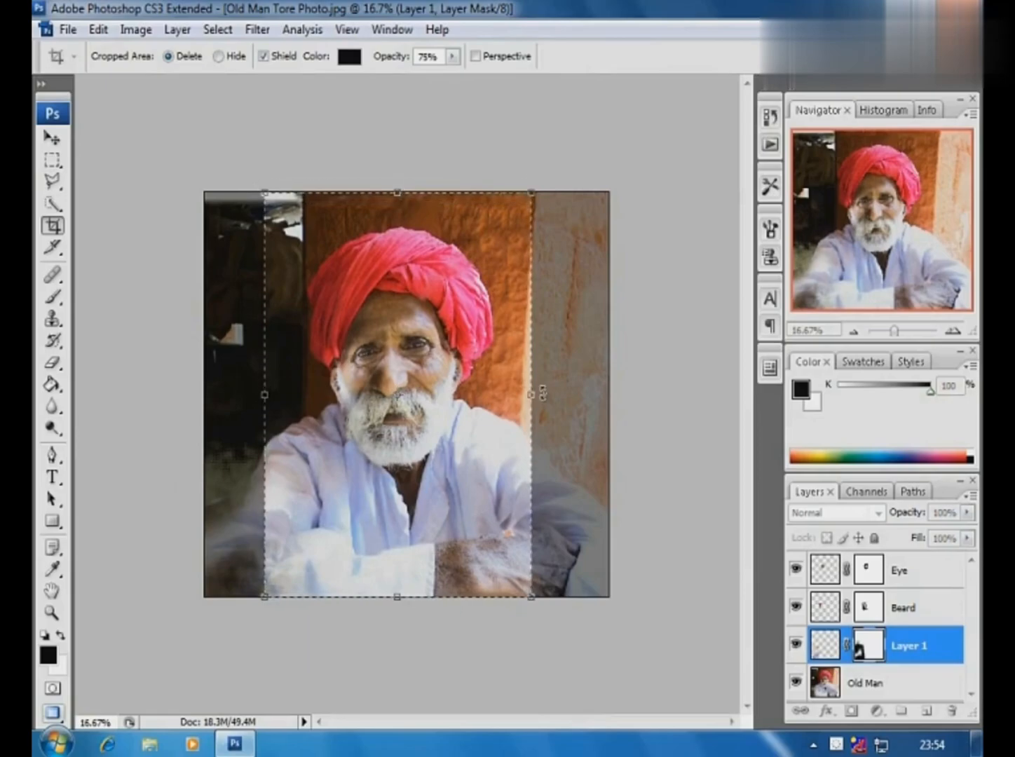
{"action": "left_click_drag", "start_coordinate": [537, 396], "coordinate": [543, 398]}
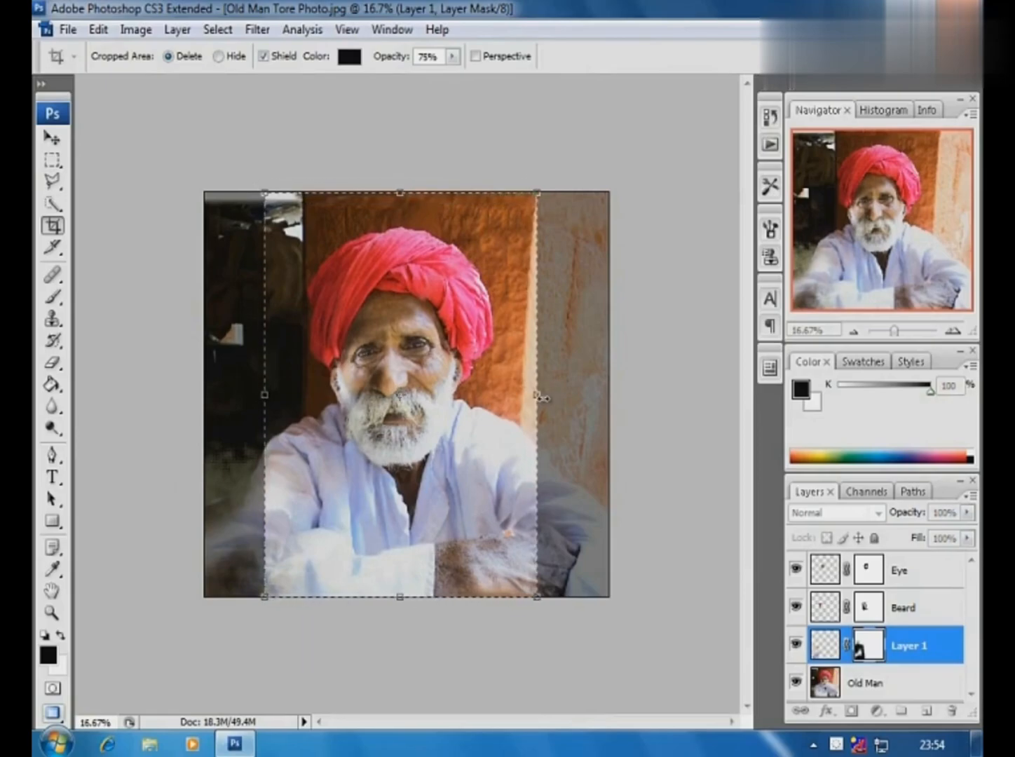
{"action": "key", "text": "Return"}
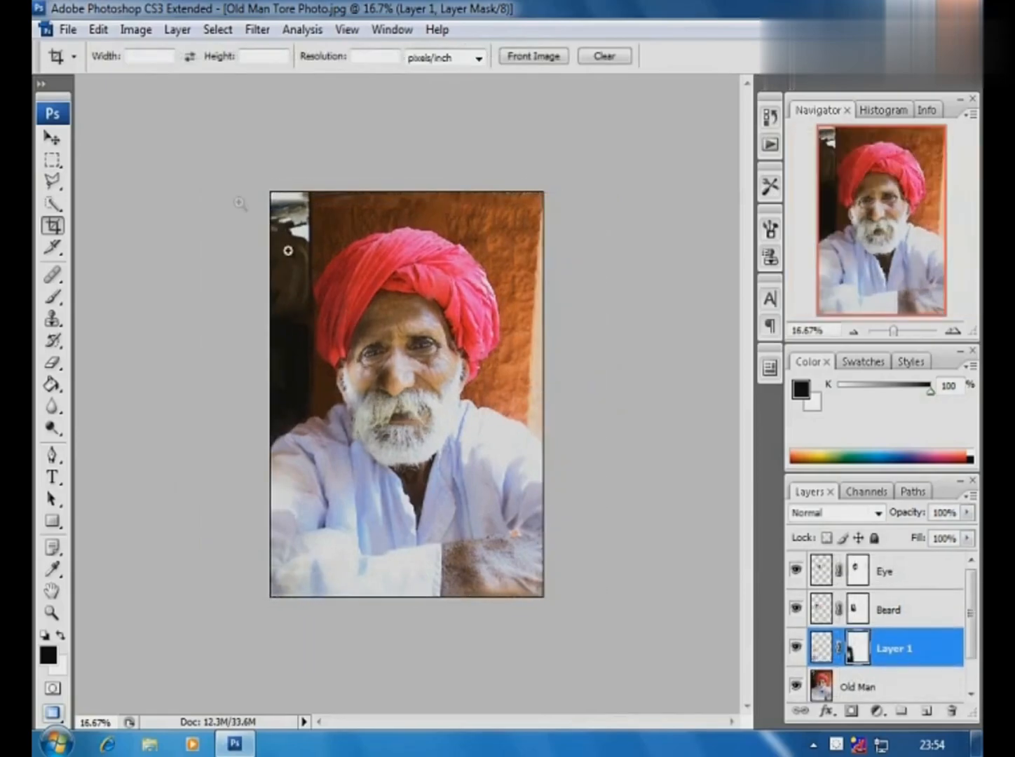
- Outline the turban on the Old Man layer with the Polygonal Lasso, copy it to a new layer and name it Turban
{"action": "key", "text": "ctrl+0"}
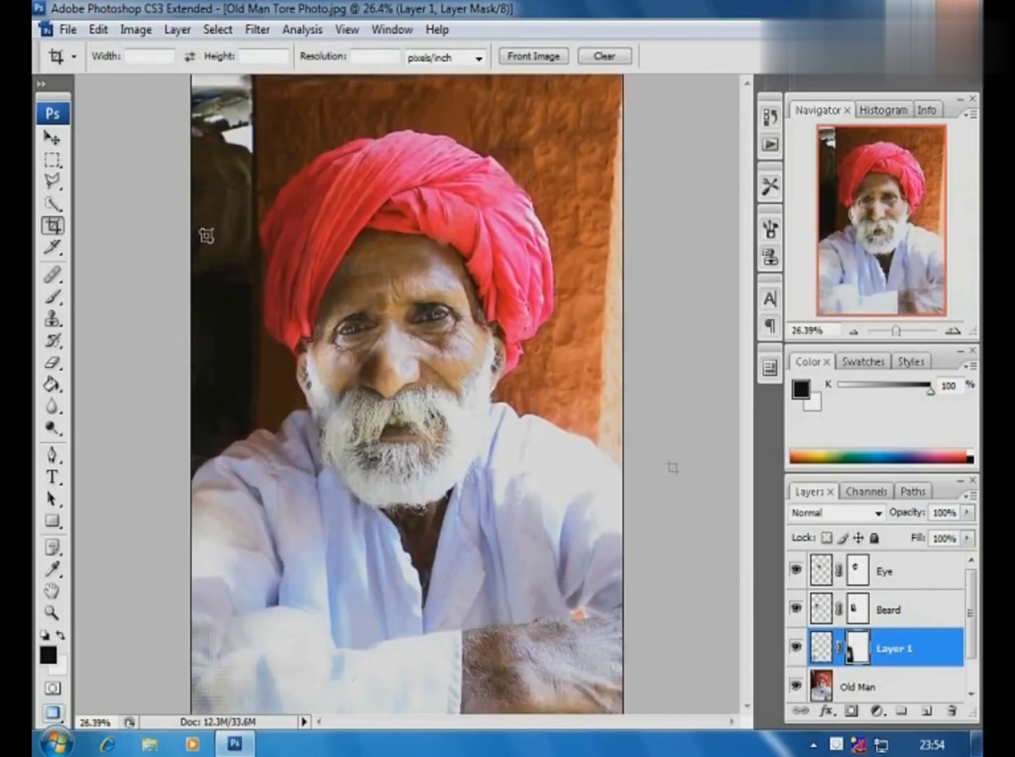
{"action": "left_click", "coordinate": [899, 686]}
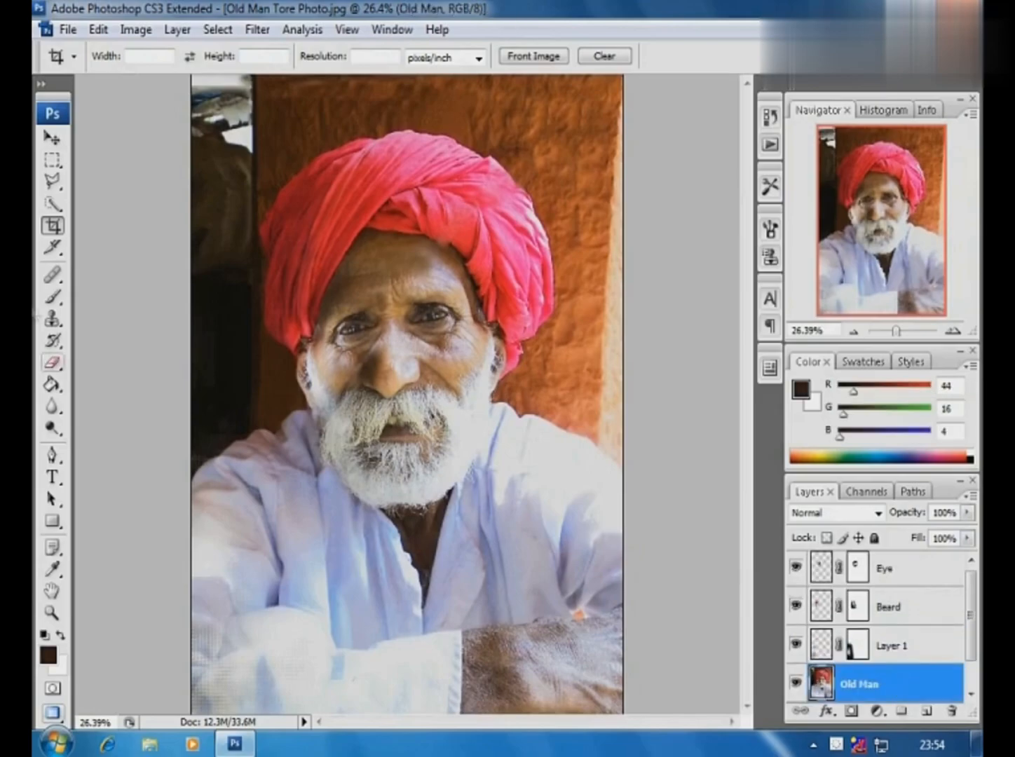
{"action": "left_click", "coordinate": [53, 183]}
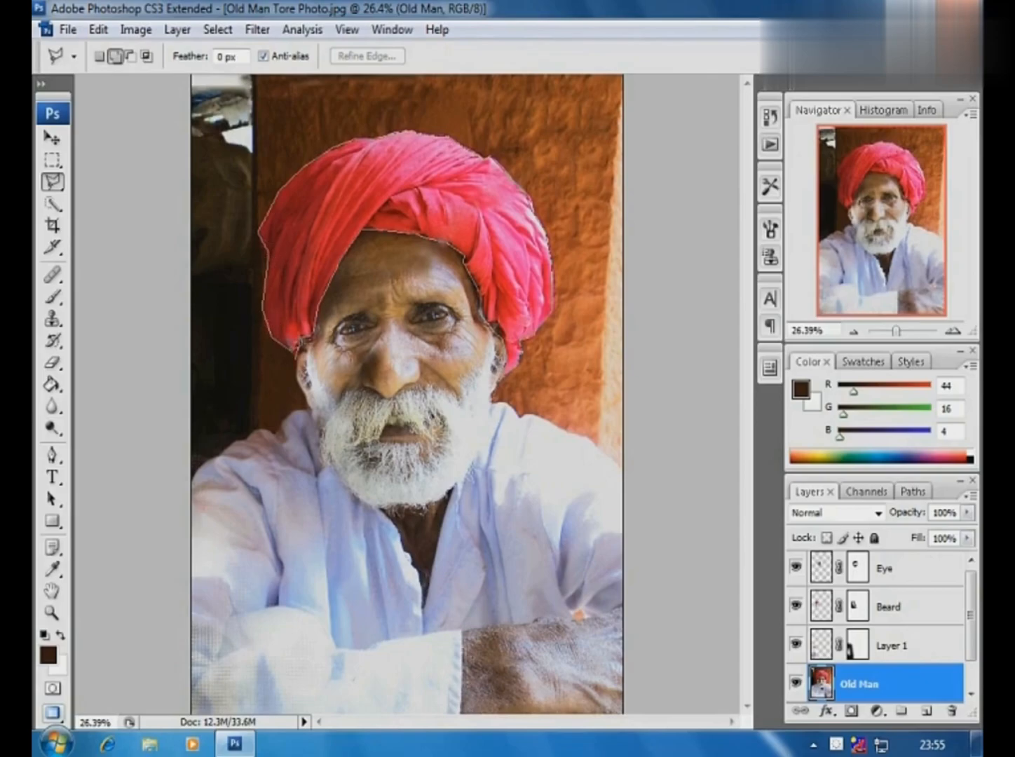
{"action": "left_click", "coordinate": [298, 350]}
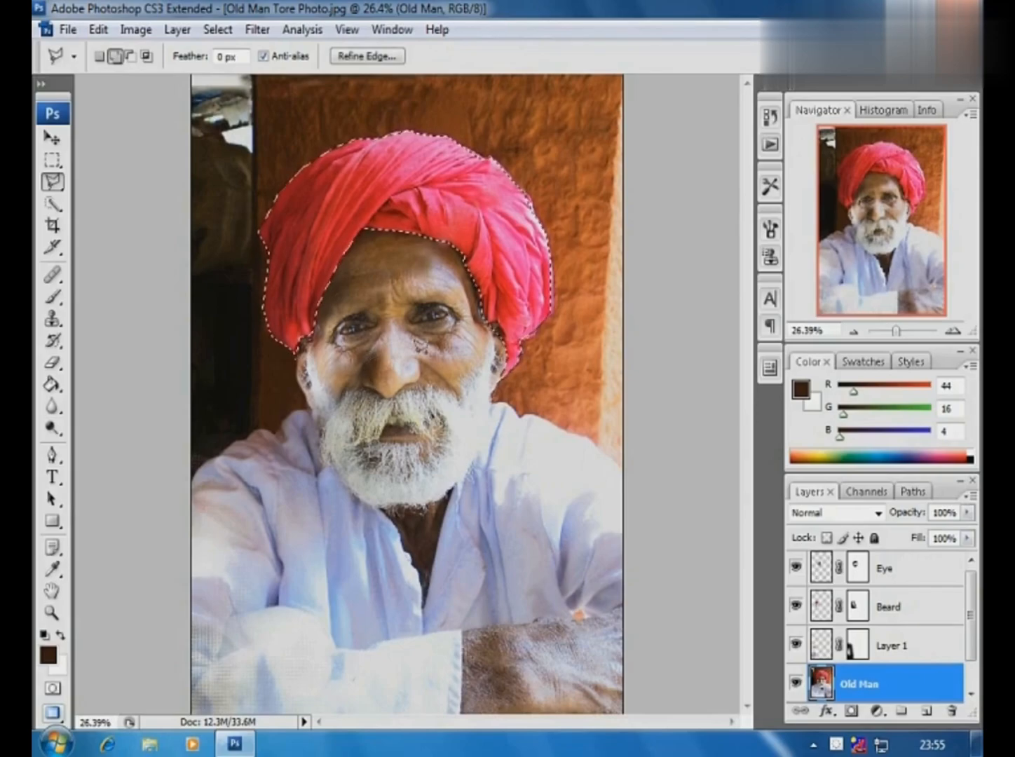
{"action": "key", "text": "ctrl+j"}
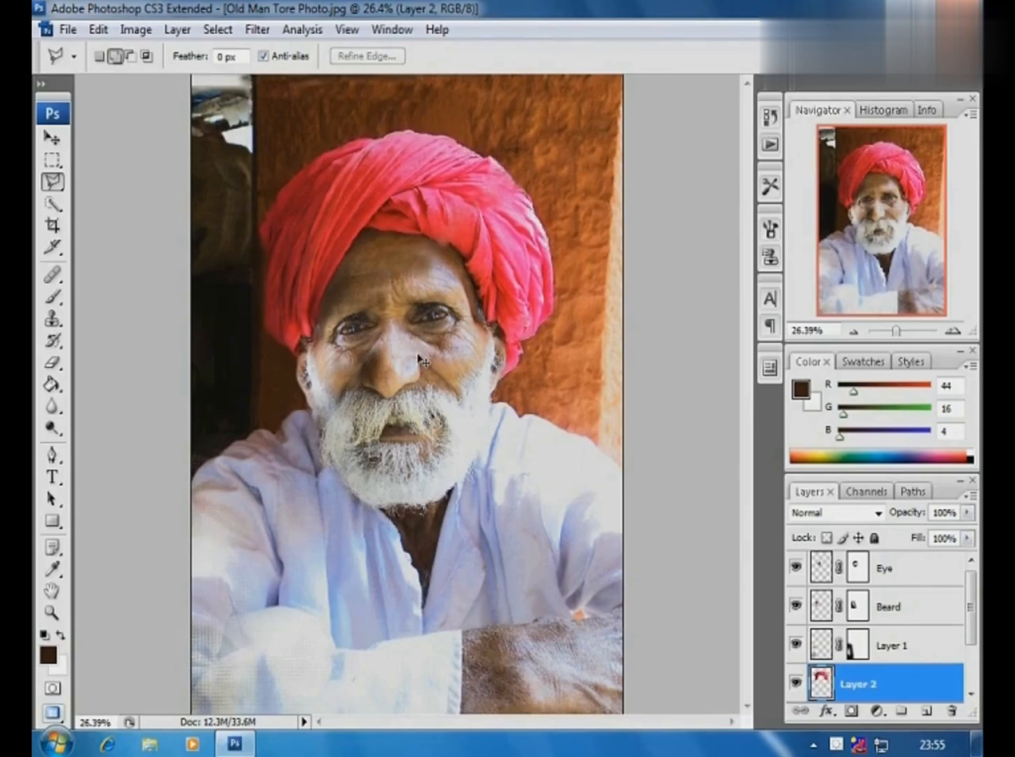
{"action": "double_click", "coordinate": [862, 685]}
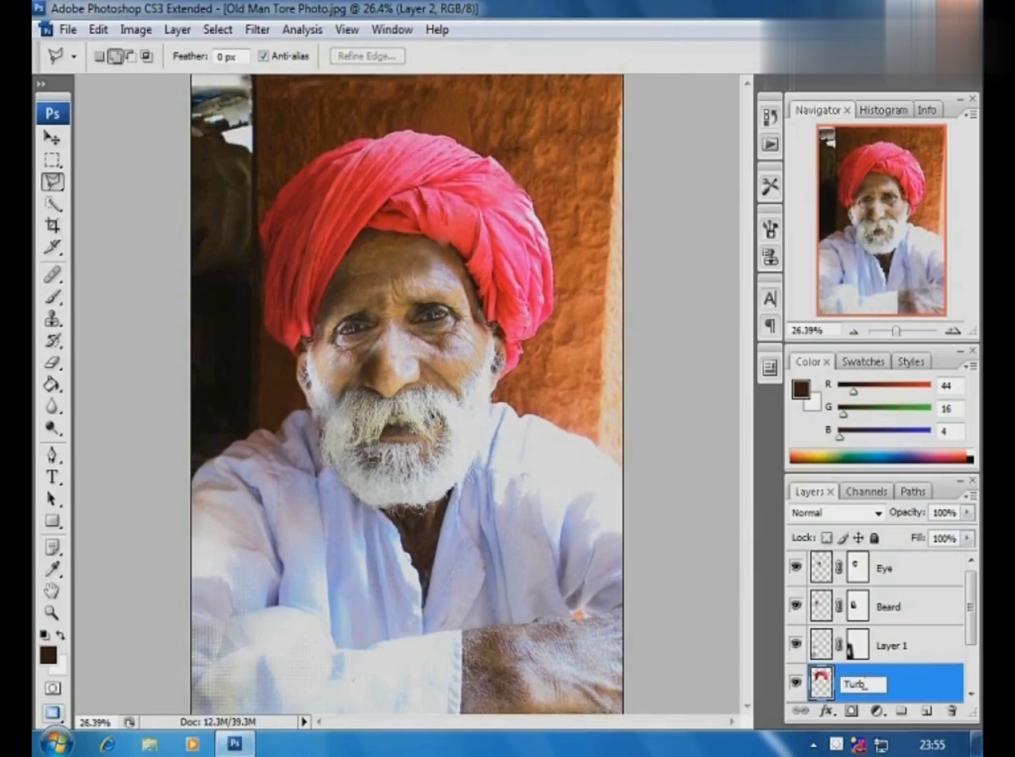
{"action": "key", "text": "Return"}
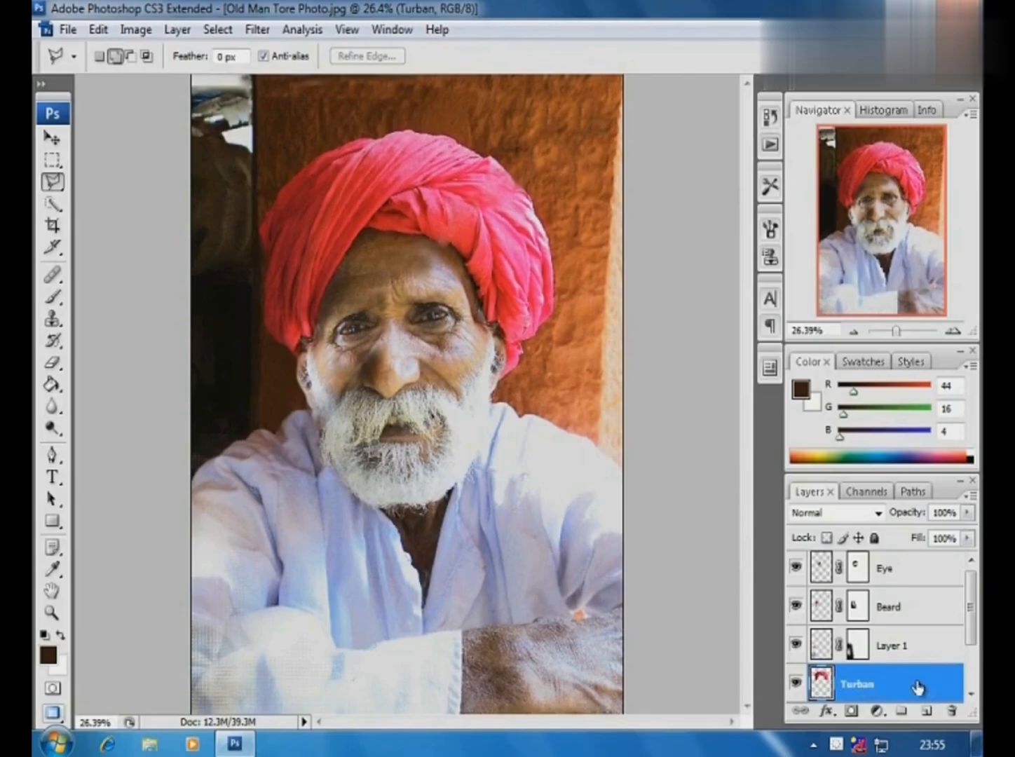
- Recolor the turban from red to orange with Hue/Saturation and move the Turban layer to the top of the layer stack
{"action": "left_click", "coordinate": [53, 139]}
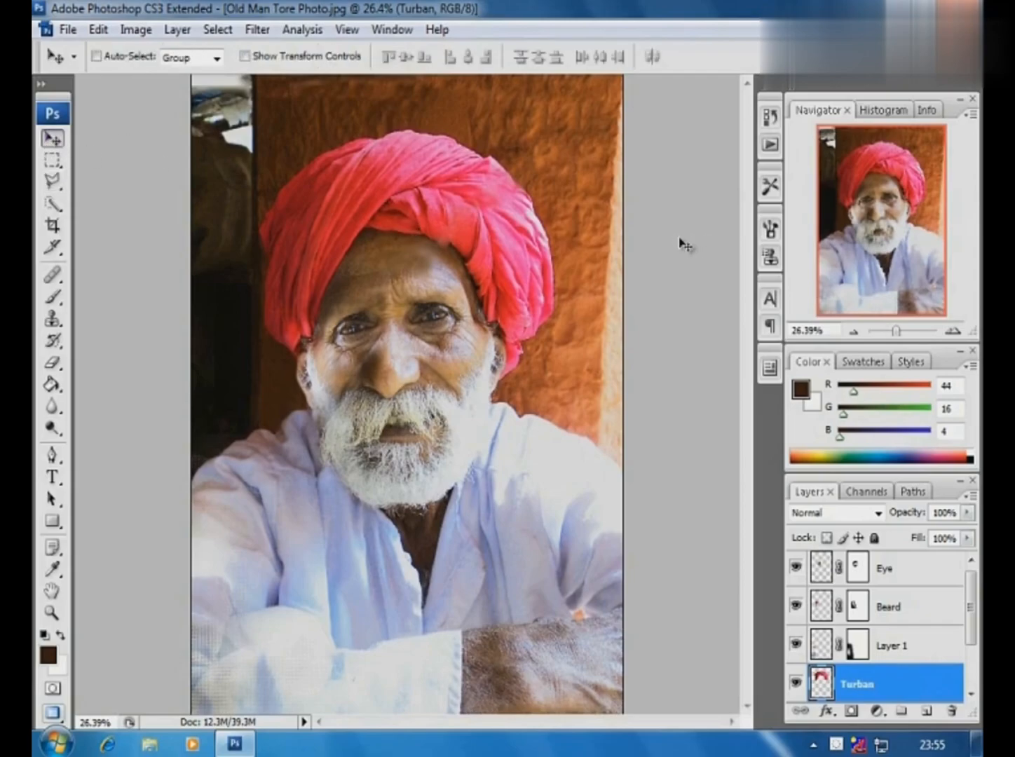
{"action": "key", "text": "ctrl+u"}
{"action": "mouse_move", "coordinate": [709, 234]}
{"action": "left_mouse_down"}
{"action": "mouse_move", "coordinate": [675, 238]}
{"action": "mouse_move", "coordinate": [743, 242]}
{"action": "mouse_move", "coordinate": [715, 245]}
{"action": "left_mouse_up"}
{"action": "left_click_drag", "start_coordinate": [710, 183], "coordinate": [696, 236]}
{"action": "mouse_move", "coordinate": [711, 294]}
{"action": "left_mouse_down"}
{"action": "mouse_move", "coordinate": [691, 287]}
{"action": "mouse_move", "coordinate": [716, 293]}
{"action": "left_mouse_up"}
{"action": "left_click_drag", "start_coordinate": [695, 236], "coordinate": [740, 247]}
{"action": "left_click_drag", "start_coordinate": [752, 183], "coordinate": [755, 236]}
{"action": "mouse_move", "coordinate": [718, 294]}
{"action": "left_mouse_down"}
{"action": "mouse_move", "coordinate": [697, 287]}
{"action": "mouse_move", "coordinate": [706, 287]}
{"action": "left_mouse_up"}
{"action": "left_click_drag", "start_coordinate": [747, 183], "coordinate": [725, 186]}
{"action": "left_click_drag", "start_coordinate": [755, 236], "coordinate": [668, 238]}
{"action": "left_click_drag", "start_coordinate": [723, 183], "coordinate": [756, 192]}
{"action": "left_click_drag", "start_coordinate": [664, 235], "coordinate": [689, 235]}
{"action": "left_click", "coordinate": [896, 134]}
{"action": "key", "text": "v"}
{"action": "left_click_drag", "start_coordinate": [856, 683], "coordinate": [888, 564]}
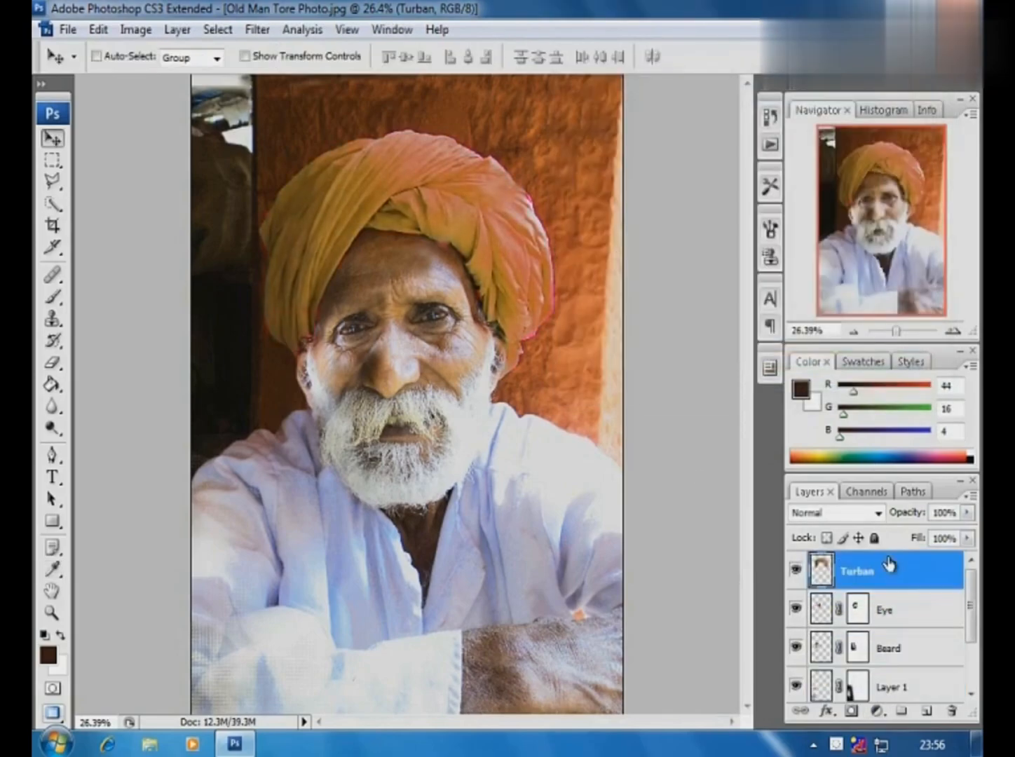
- Apply a slight Color Balance shift to the Old Man layer
{"action": "left_click", "coordinate": [403, 323], "text": "alt"}
{"action": "scroll", "coordinate": [911, 665], "scroll_direction": "down", "scroll_amount": 2}
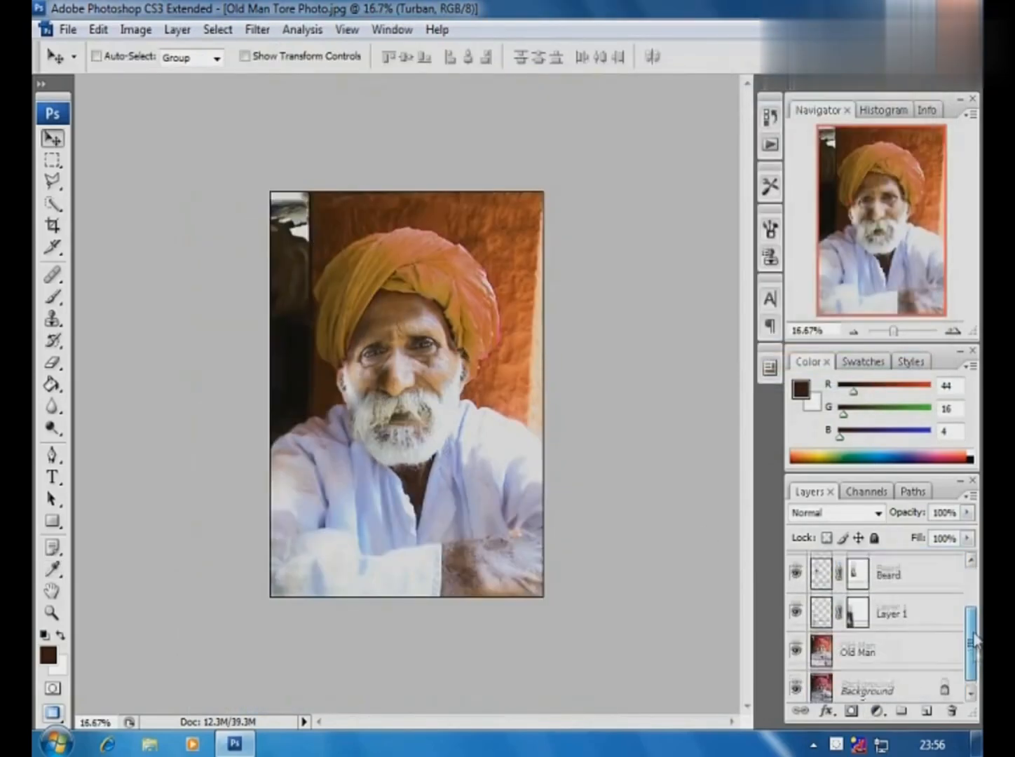
{"action": "left_click", "coordinate": [858, 643]}
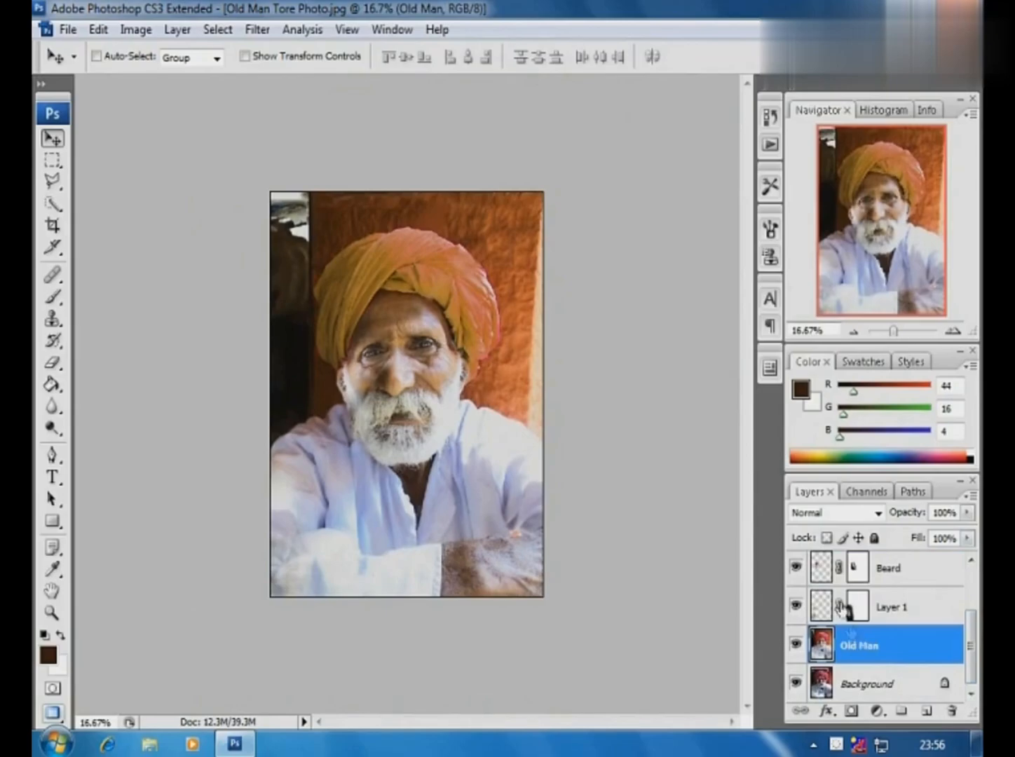
{"action": "left_click", "coordinate": [136, 29]}
{"action": "mouse_move", "coordinate": [140, 79]}
{"action": "left_click", "coordinate": [364, 172]}
{"action": "left_click_drag", "start_coordinate": [675, 234], "coordinate": [663, 264]}
{"action": "mouse_move", "coordinate": [675, 210]}
{"action": "left_mouse_down"}
{"action": "mouse_move", "coordinate": [632, 211]}
{"action": "mouse_move", "coordinate": [655, 210]}
{"action": "left_mouse_up"}
{"action": "left_click_drag", "start_coordinate": [663, 260], "coordinate": [657, 211]}
{"action": "left_click", "coordinate": [870, 166]}
- Adjust the Old Man layer with Brightness/Contrast, setting brightness to +17 and contrast to -3
{"action": "left_click", "coordinate": [136, 29]}
{"action": "mouse_move", "coordinate": [149, 83]}
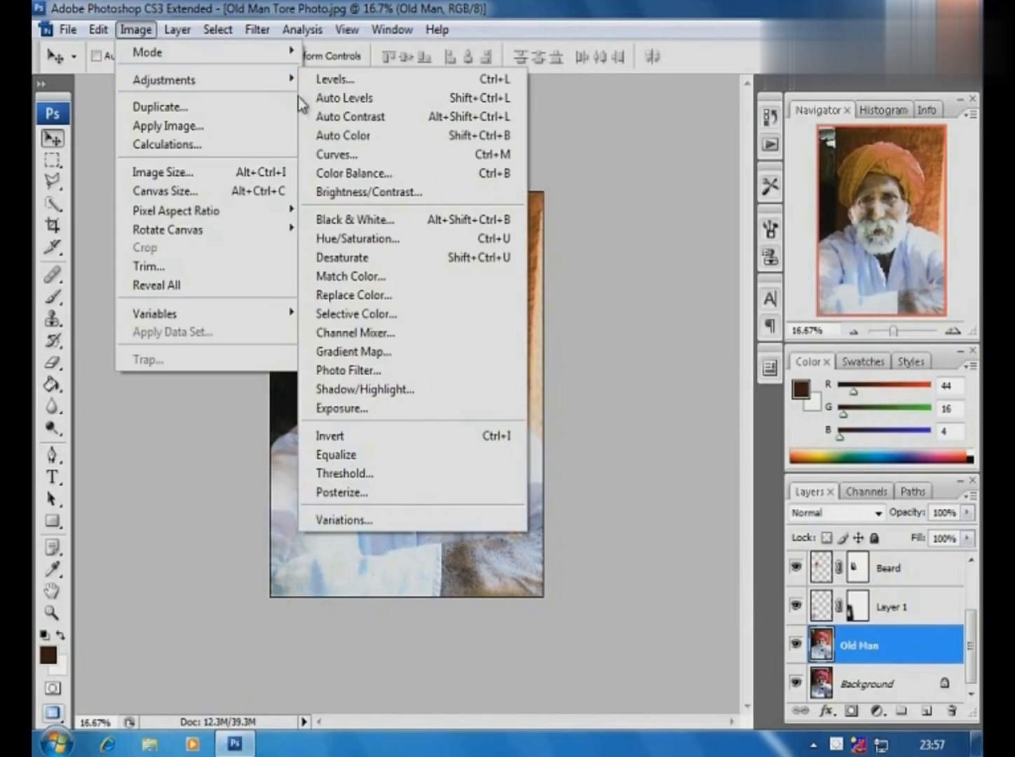
{"action": "left_click", "coordinate": [382, 192]}
{"action": "left_click_drag", "start_coordinate": [495, 196], "coordinate": [645, 106]}
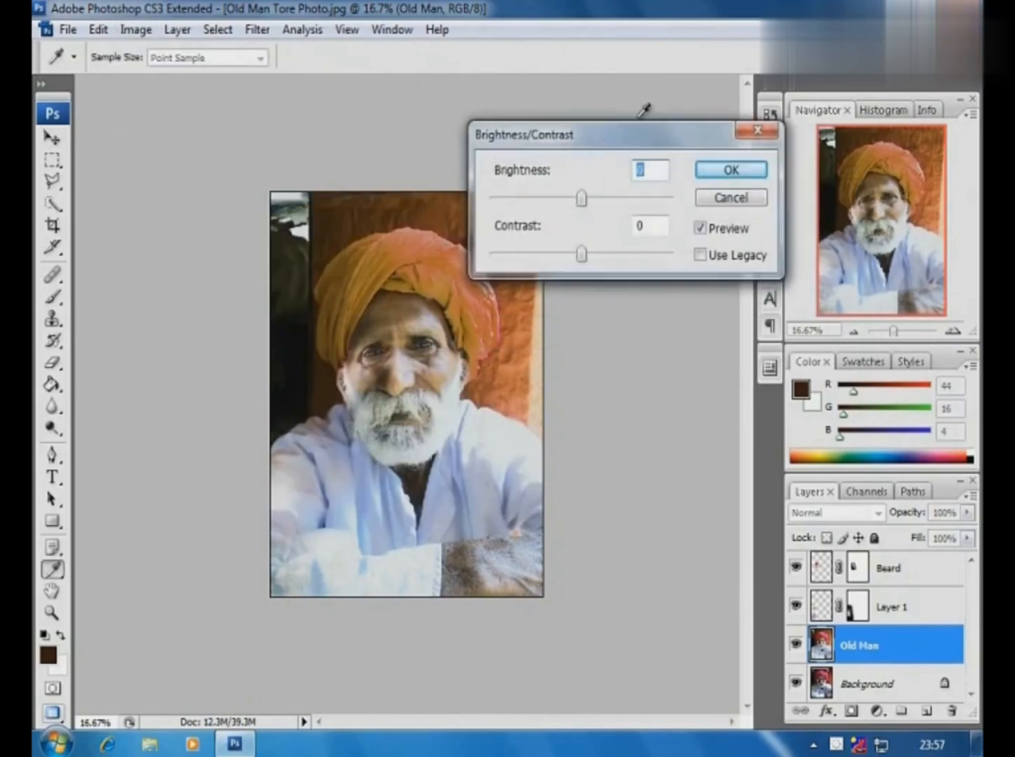
{"action": "left_click_drag", "start_coordinate": [611, 225], "coordinate": [644, 225]}
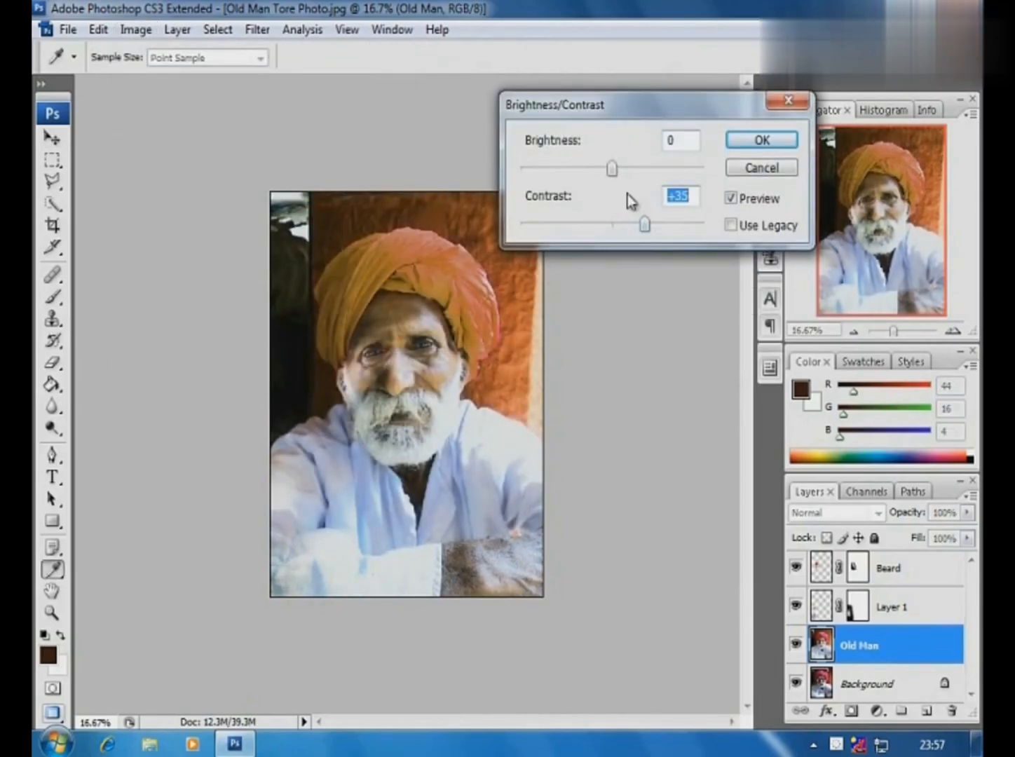
{"action": "mouse_move", "coordinate": [612, 169]}
{"action": "left_mouse_down"}
{"action": "mouse_move", "coordinate": [550, 170]}
{"action": "mouse_move", "coordinate": [636, 168]}
{"action": "mouse_move", "coordinate": [597, 177]}
{"action": "mouse_move", "coordinate": [608, 174]}
{"action": "left_mouse_up"}
{"action": "left_click_drag", "start_coordinate": [642, 227], "coordinate": [615, 227]}
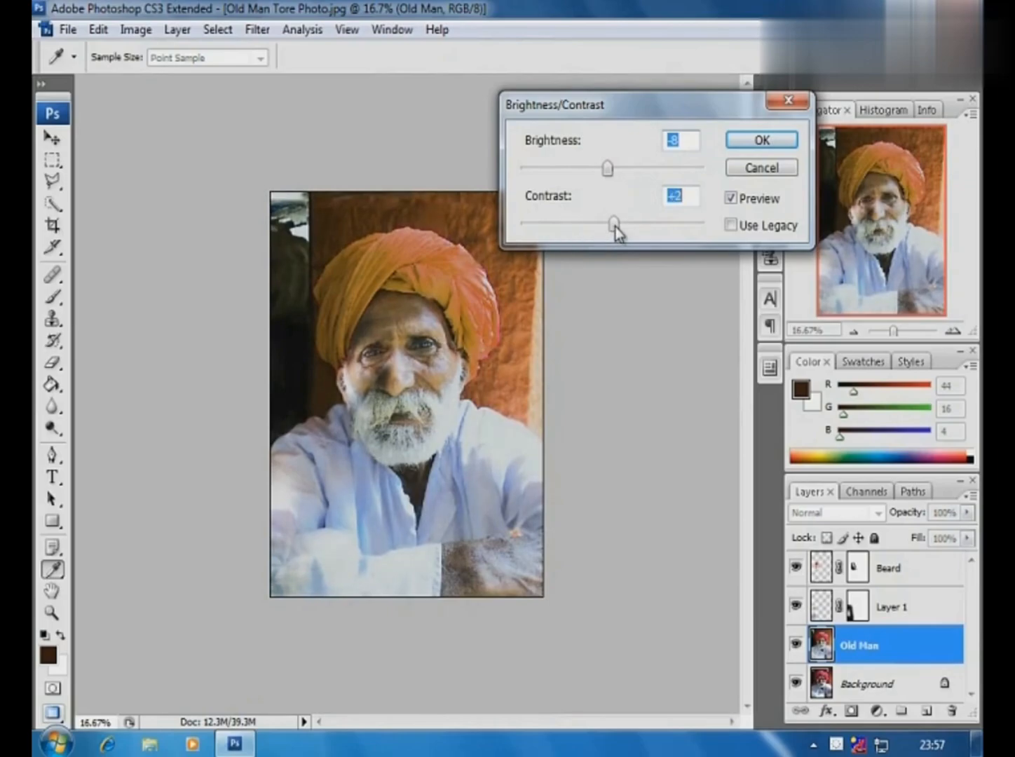
{"action": "left_click_drag", "start_coordinate": [607, 169], "coordinate": [619, 173]}
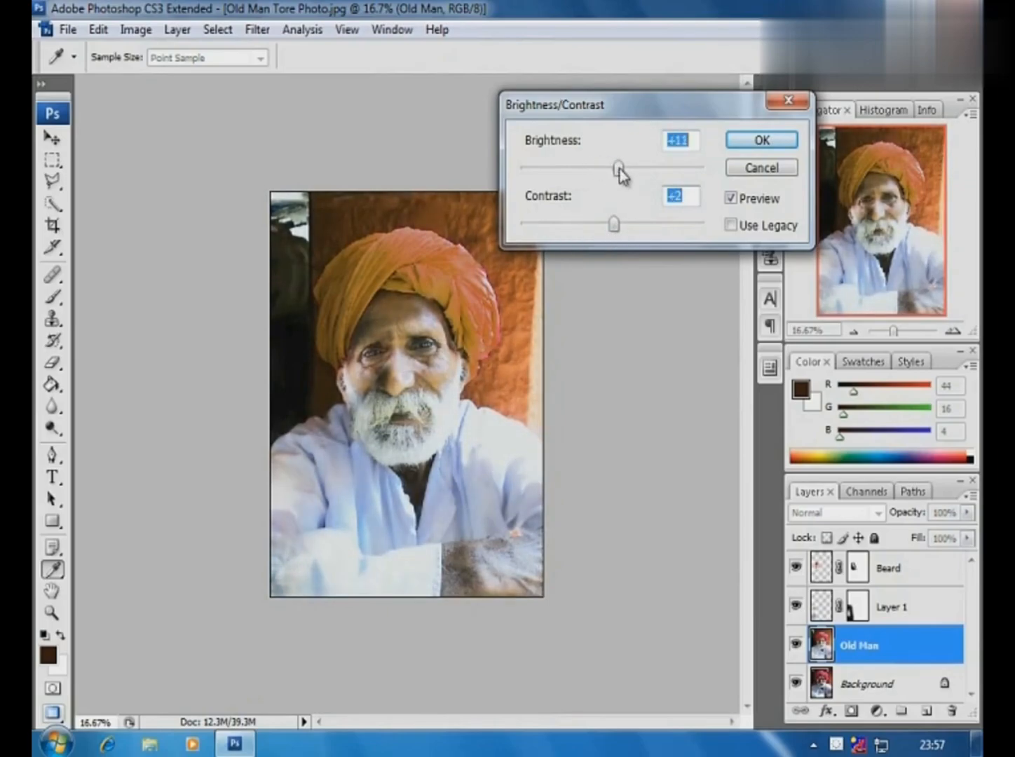
{"action": "left_click_drag", "start_coordinate": [614, 225], "coordinate": [627, 227]}
{"action": "mouse_move", "coordinate": [618, 171]}
{"action": "left_mouse_down"}
{"action": "mouse_move", "coordinate": [594, 169]}
{"action": "mouse_move", "coordinate": [624, 174]}
{"action": "left_mouse_up"}
{"action": "left_click_drag", "start_coordinate": [622, 237], "coordinate": [606, 231]}
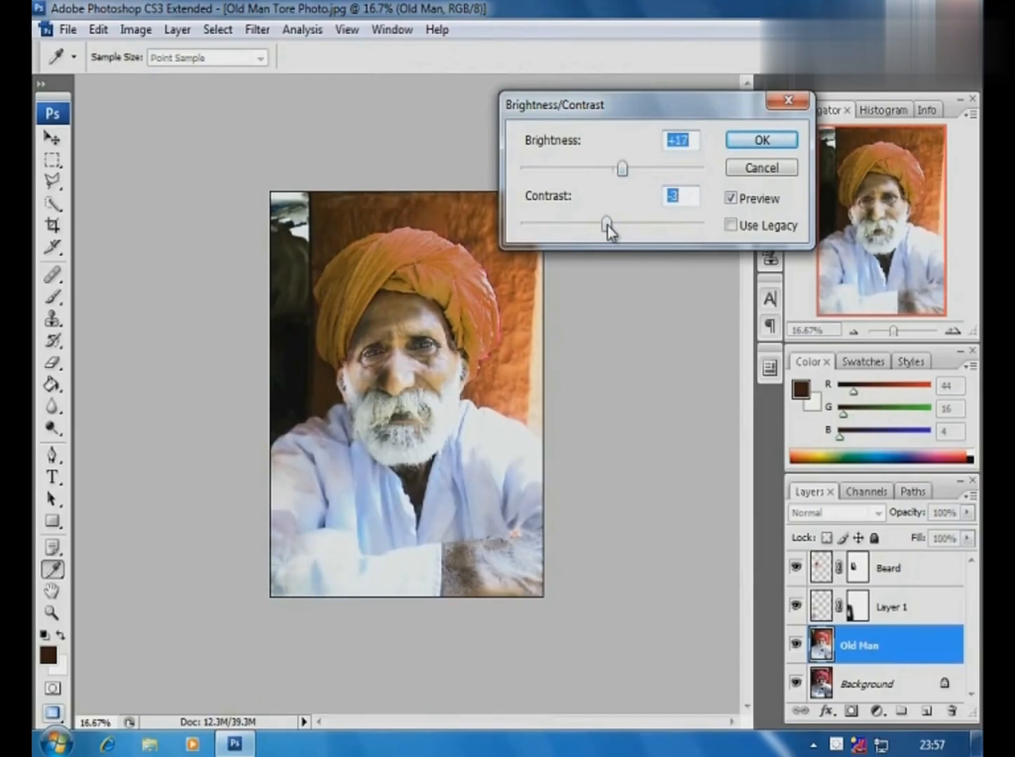
{"action": "left_click", "coordinate": [739, 140]}
{"action": "key", "text": "v"}
- Select the layers from Turban down to Old Man and create a new layer group above them
{"action": "left_click_drag", "start_coordinate": [300, 213], "coordinate": [629, 550]}
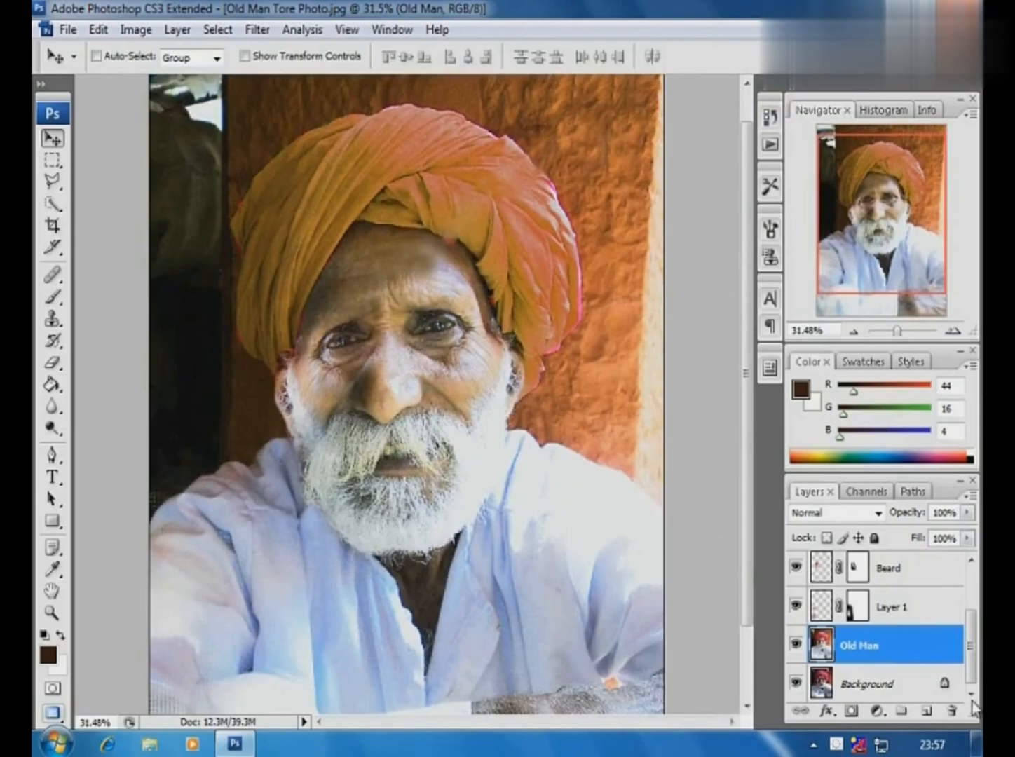
{"action": "left_click_drag", "start_coordinate": [974, 677], "coordinate": [977, 625]}
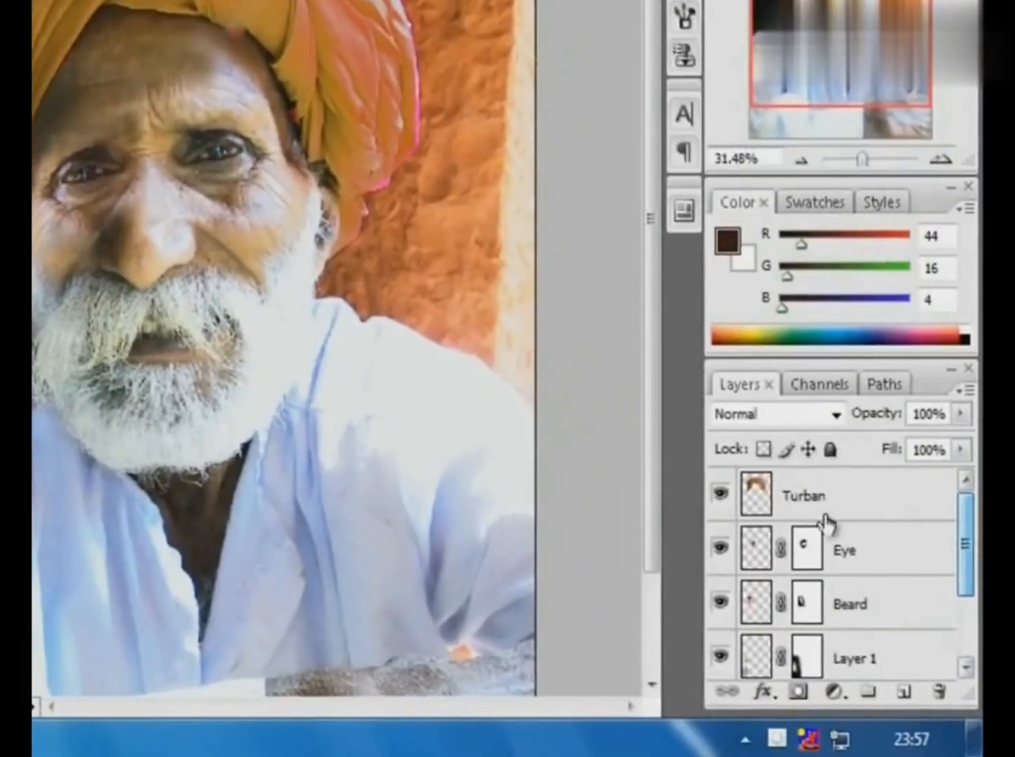
{"action": "left_click", "coordinate": [885, 557]}
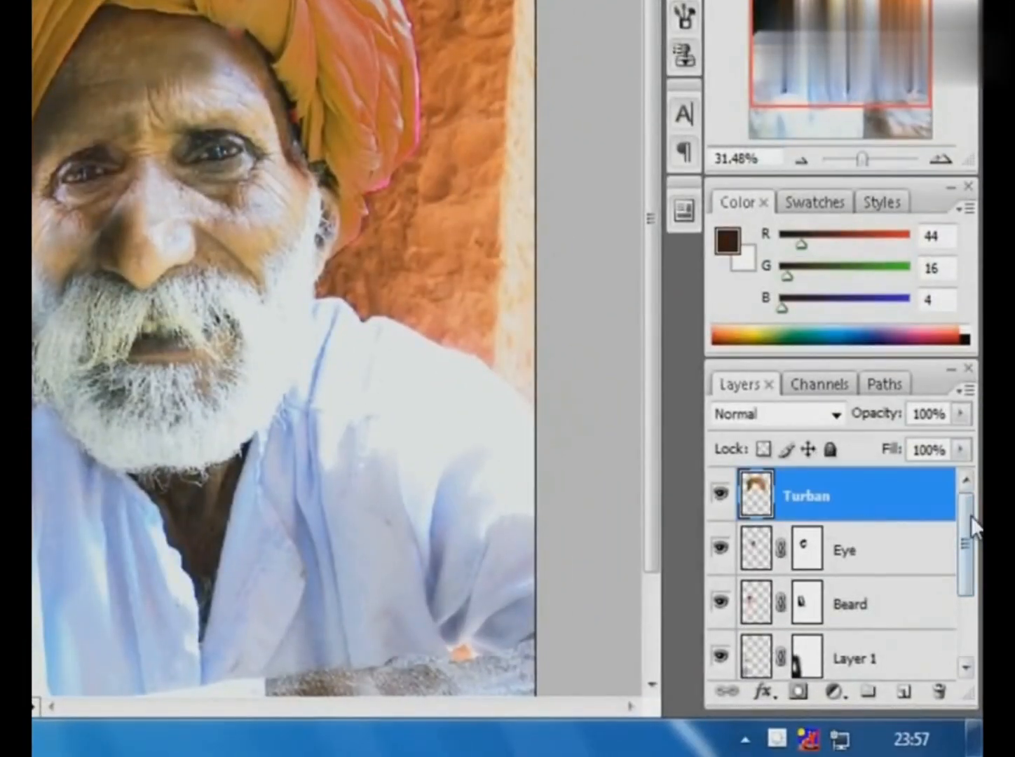
{"action": "left_click_drag", "start_coordinate": [971, 519], "coordinate": [967, 589]}
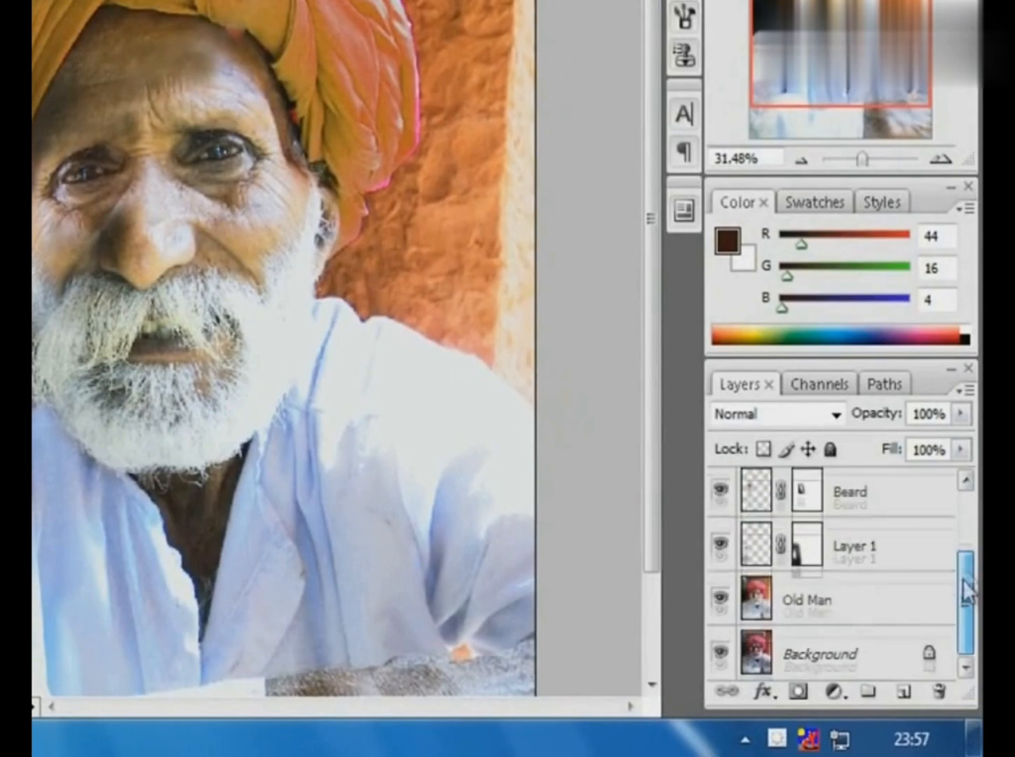
{"action": "left_click", "coordinate": [839, 607], "text": "shift"}
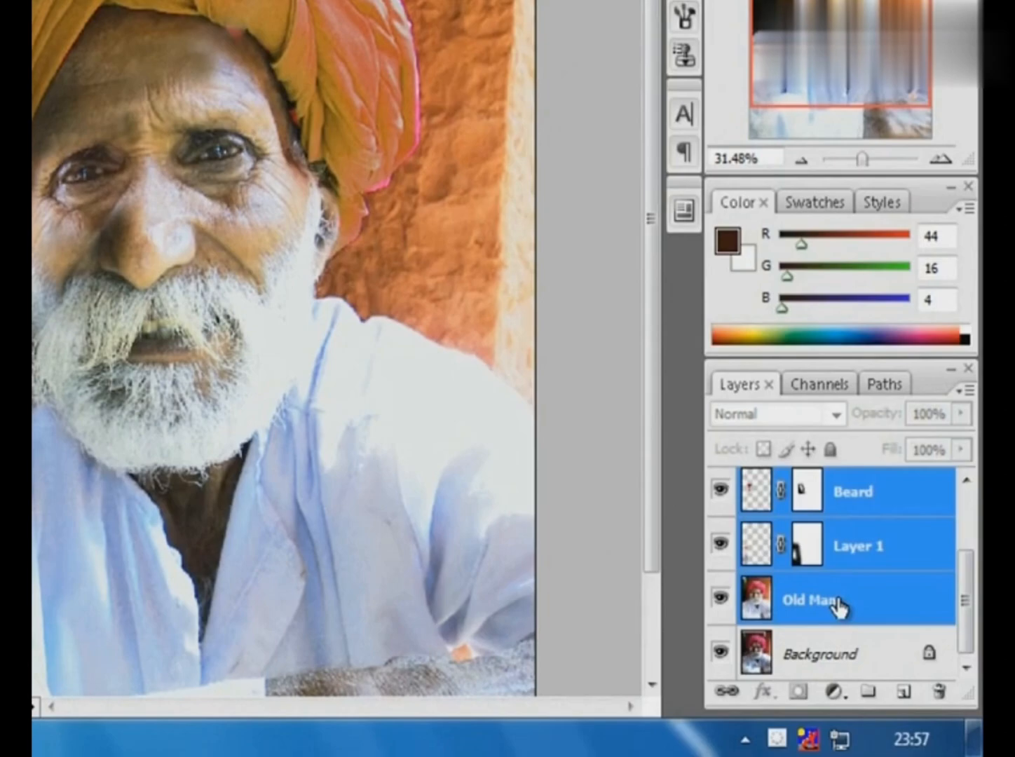
{"action": "left_click", "coordinate": [868, 692]}
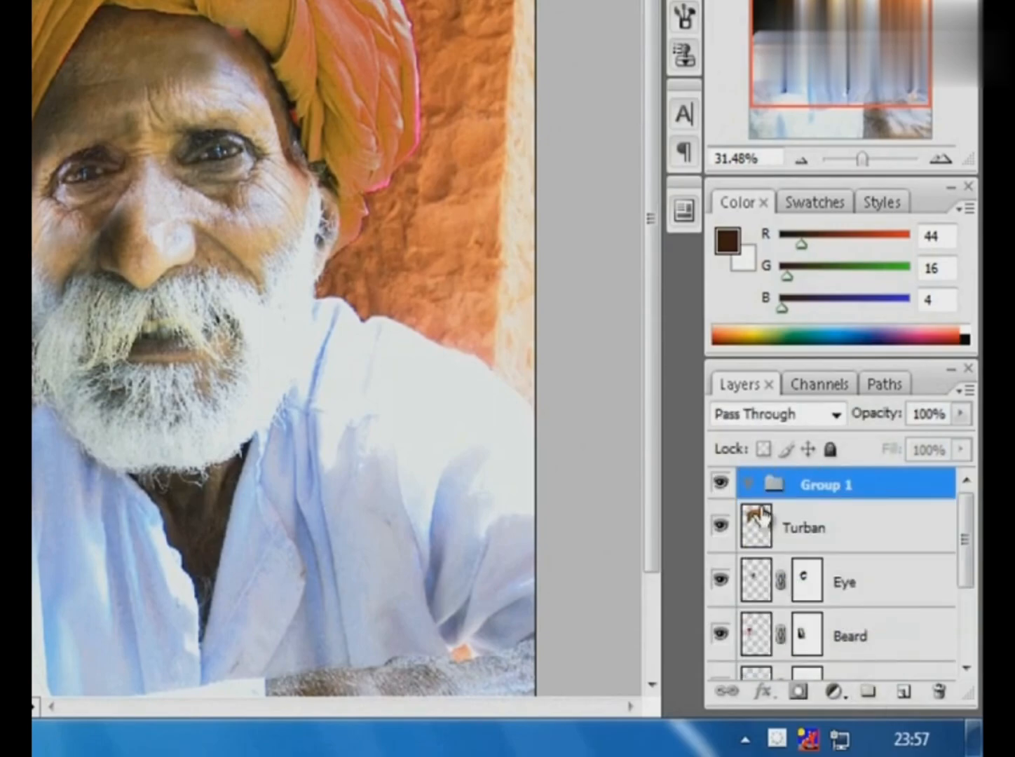
- Move the Turban, Eye, Beard, Layer 1 and Old Man layers into Group 1 and collapse the group
{"action": "left_click", "coordinate": [792, 527]}
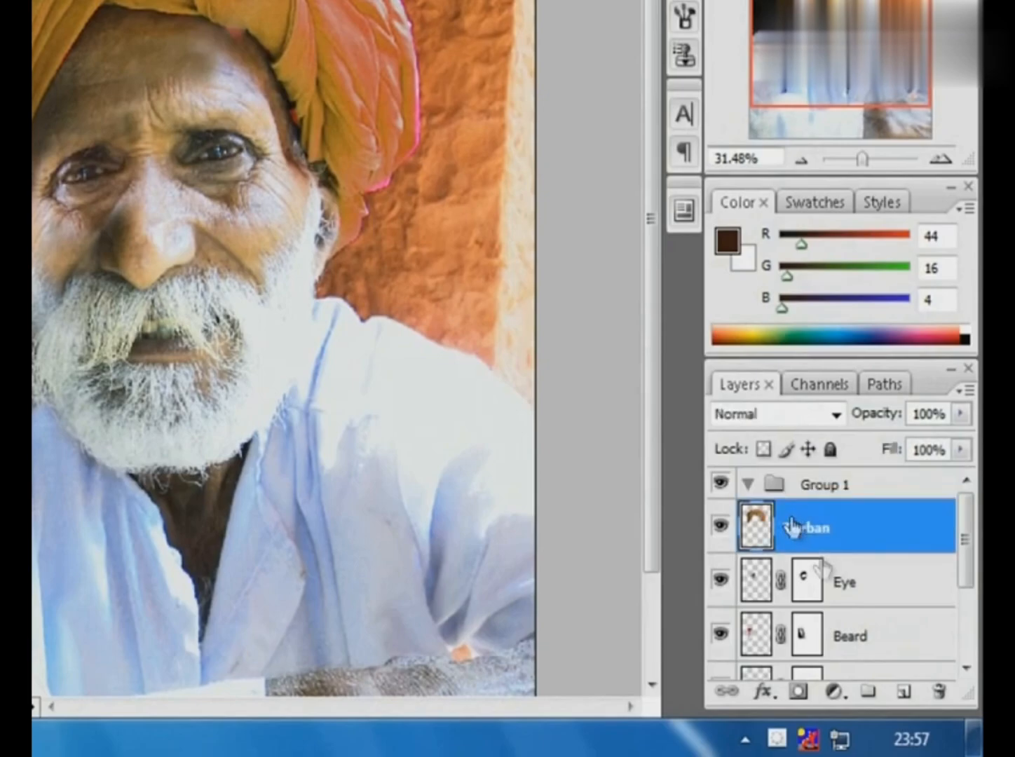
{"action": "scroll", "coordinate": [842, 584], "scroll_direction": "down", "scroll_amount": 3}
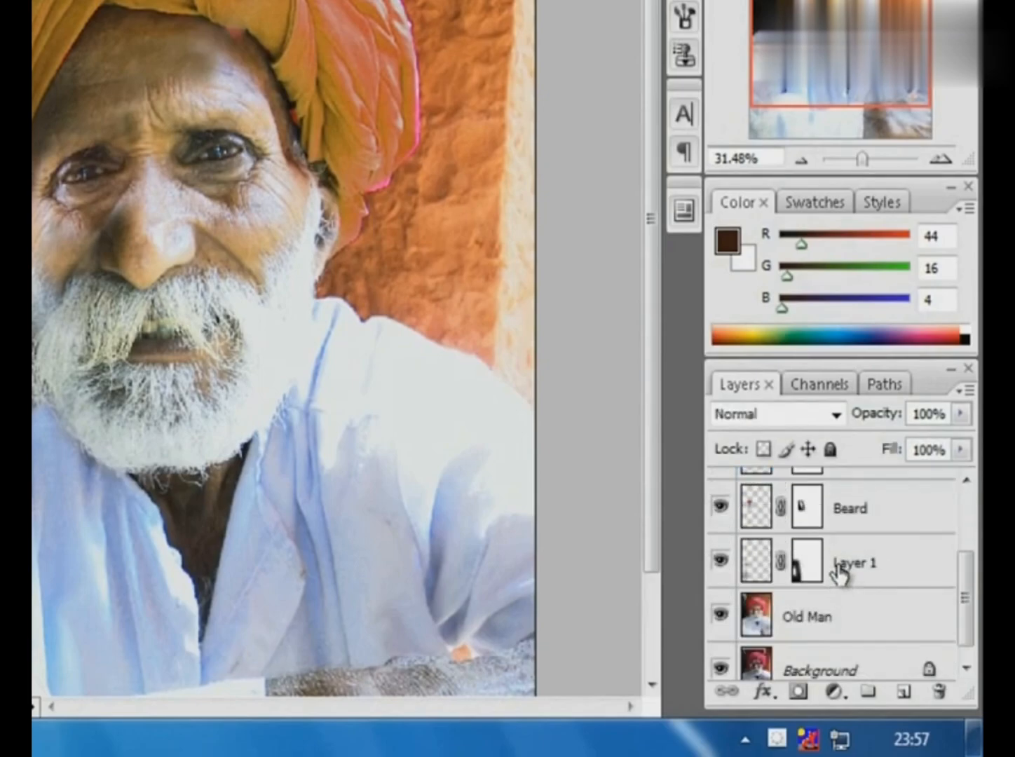
{"action": "left_click", "coordinate": [837, 615], "text": "shift"}
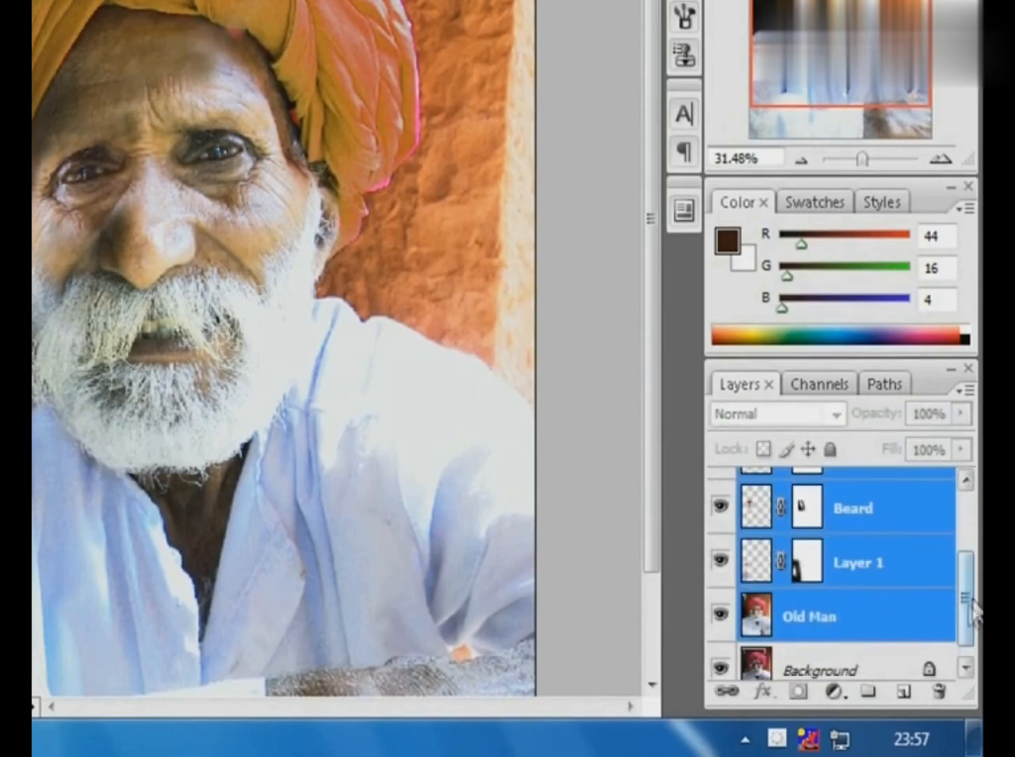
{"action": "left_click_drag", "start_coordinate": [973, 608], "coordinate": [967, 533]}
{"action": "left_click_drag", "start_coordinate": [854, 533], "coordinate": [839, 487]}
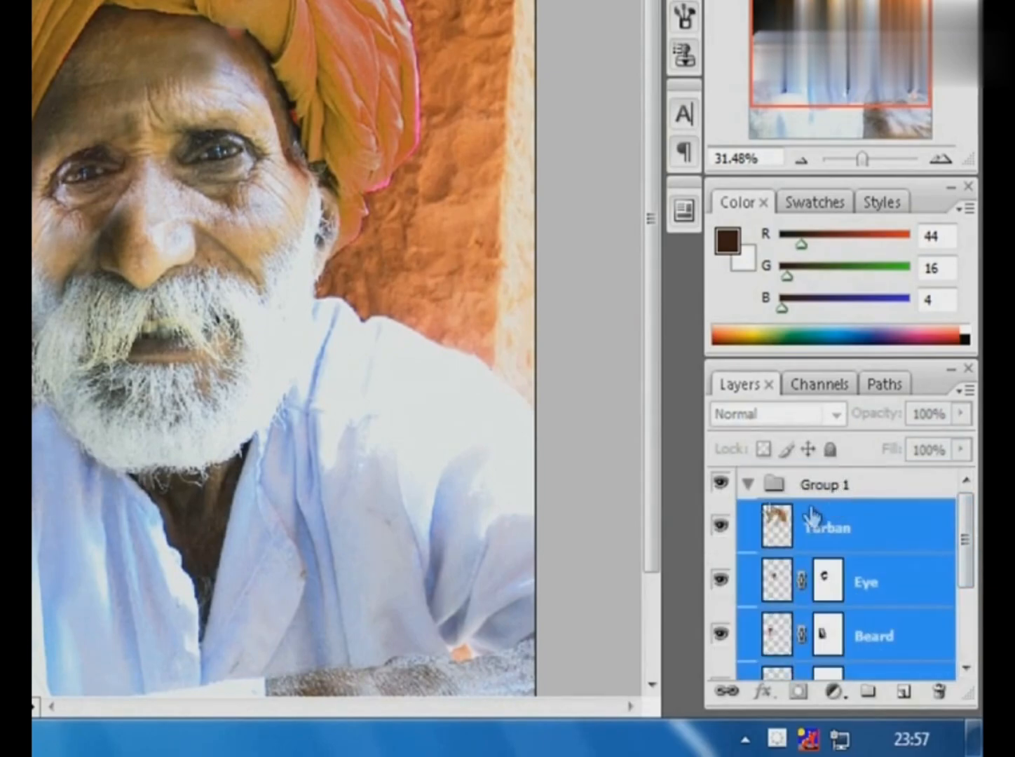
{"action": "left_click", "coordinate": [747, 485]}
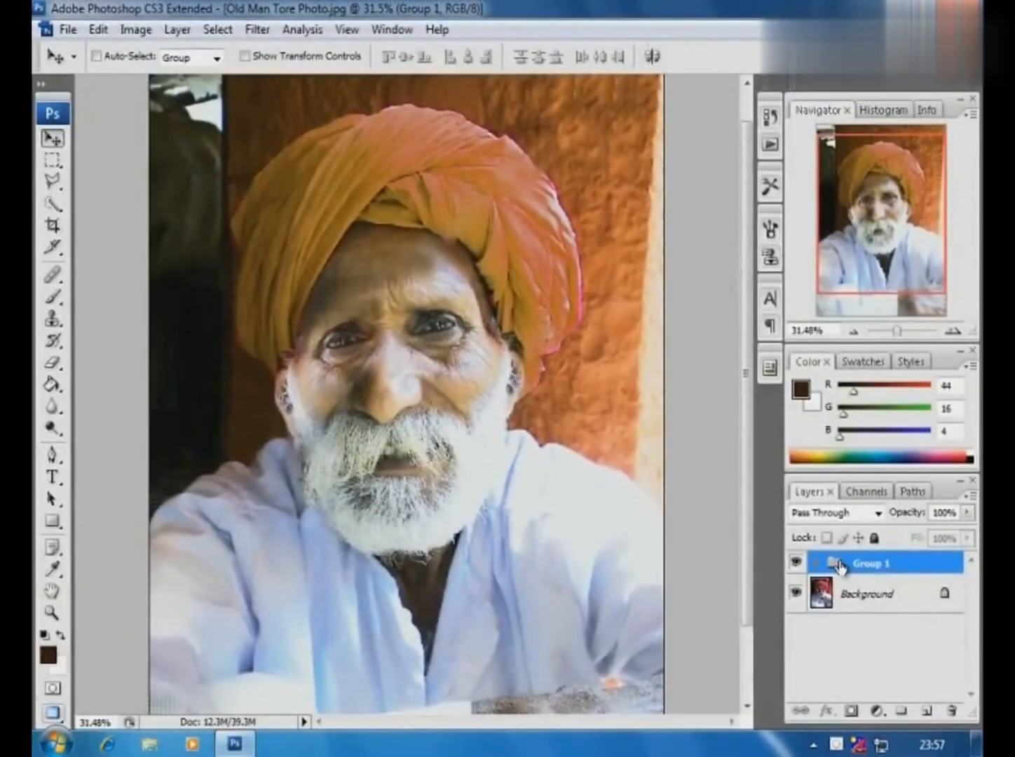
- Hide the Background layer and try to merge Group 1 into a single layer
{"action": "left_click", "coordinate": [795, 593]}
{"action": "left_click", "coordinate": [178, 30]}
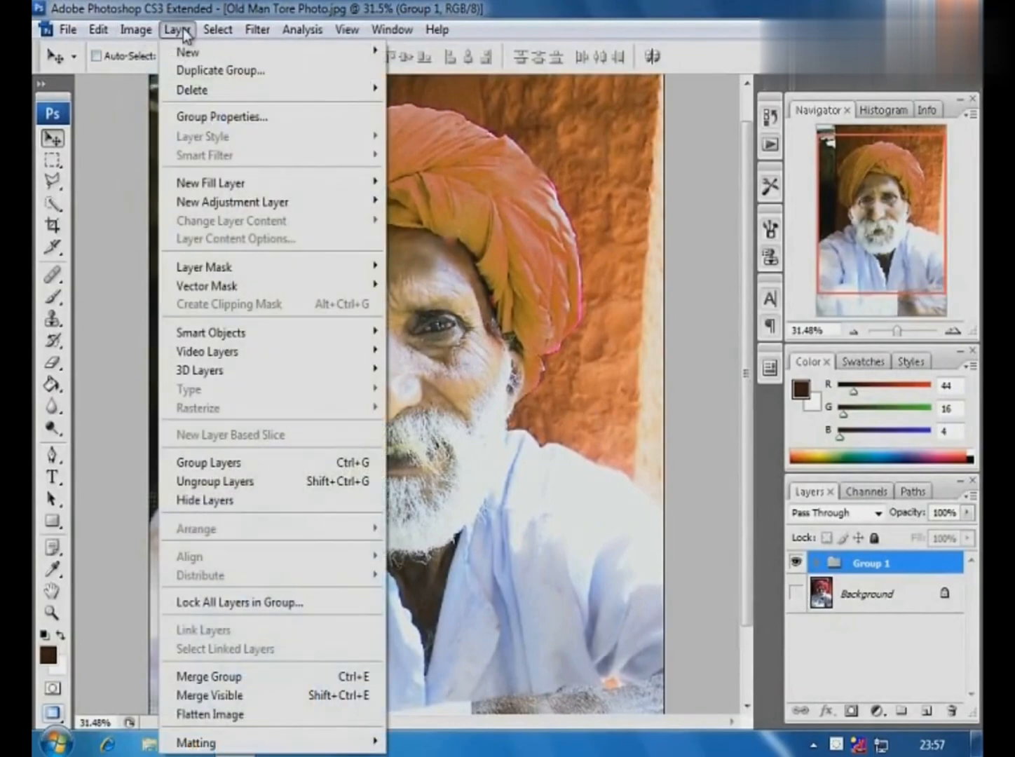
{"action": "left_click", "coordinate": [229, 676]}
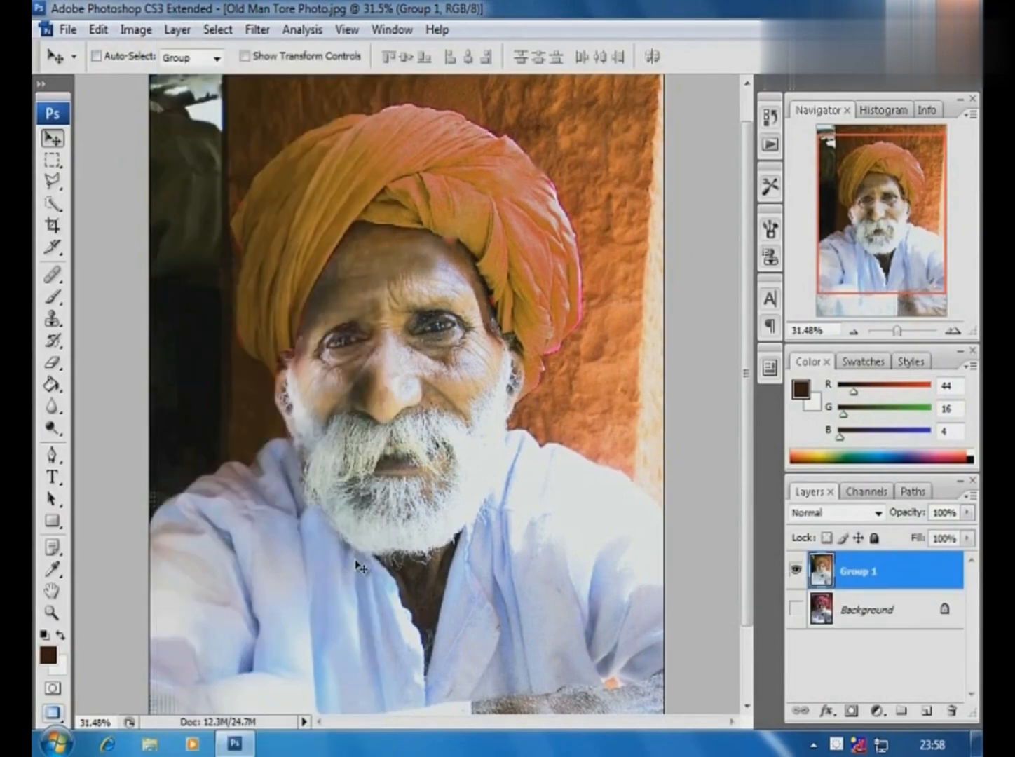
{"action": "key", "text": "ctrl+z"}
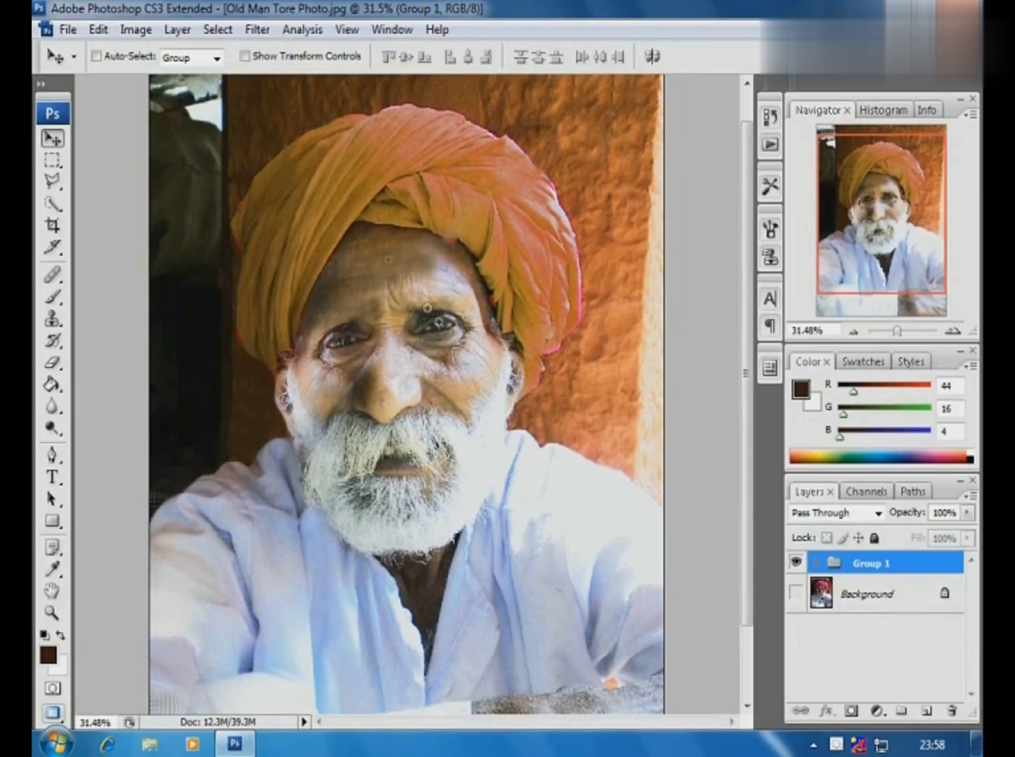
- Merge Group 1 and its contents into a single layer
{"action": "left_click_drag", "start_coordinate": [351, 182], "coordinate": [580, 357]}
{"action": "left_click", "coordinate": [816, 563]}
{"action": "mouse_move", "coordinate": [971, 591]}
{"action": "left_mouse_down"}
{"action": "mouse_move", "coordinate": [972, 671]}
{"action": "mouse_move", "coordinate": [970, 604]}
{"action": "left_mouse_up"}
{"action": "left_click", "coordinate": [883, 646]}
{"action": "left_click", "coordinate": [816, 563]}
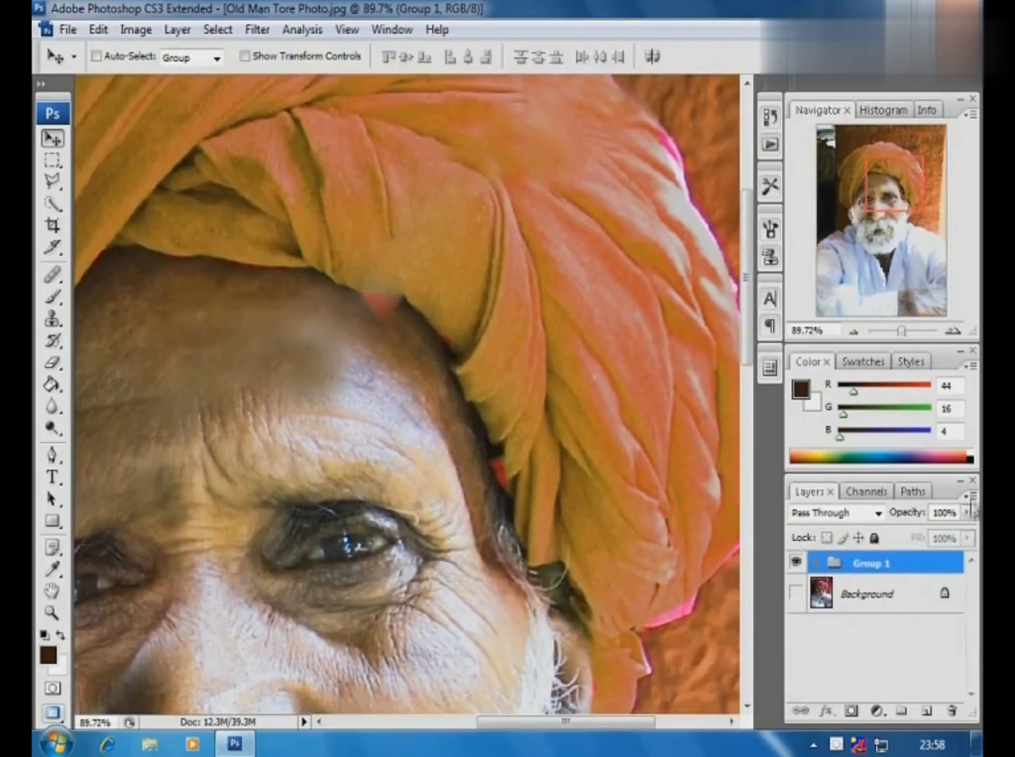
{"action": "left_click", "coordinate": [971, 496]}
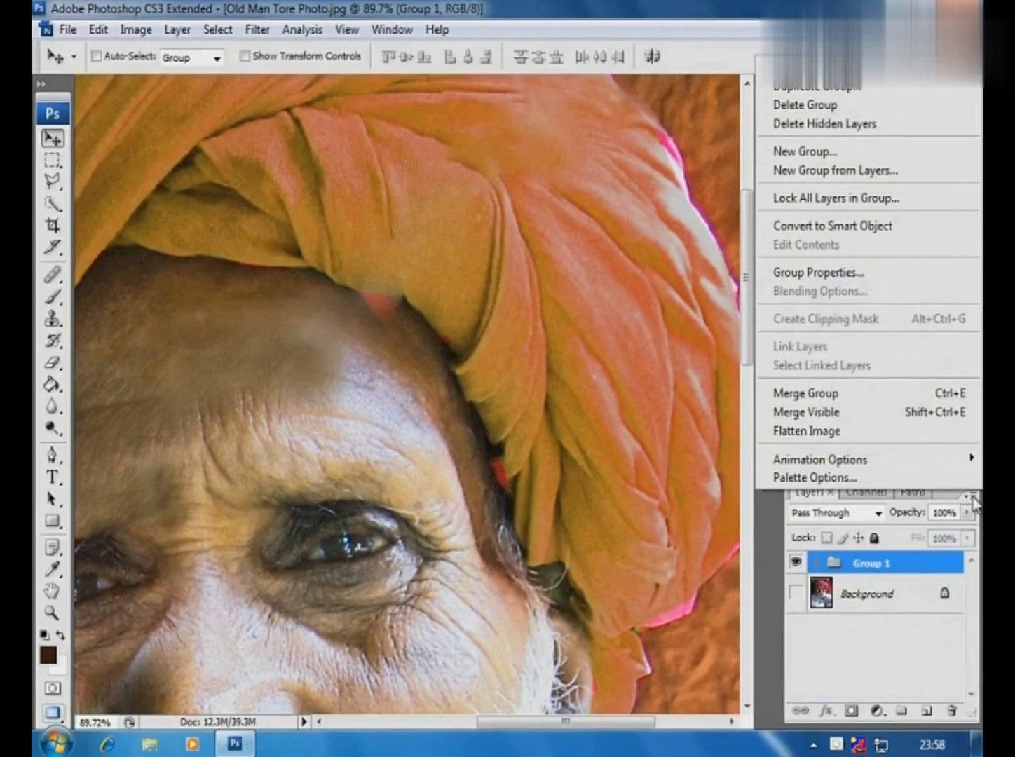
{"action": "left_click", "coordinate": [806, 392]}
- Remove the leftover red spot where the turban meets the forehead using the Clone Stamp with a size 30 brush
{"action": "key", "text": "ctrl+minus"}
{"action": "key", "text": "ctrl+minus"}
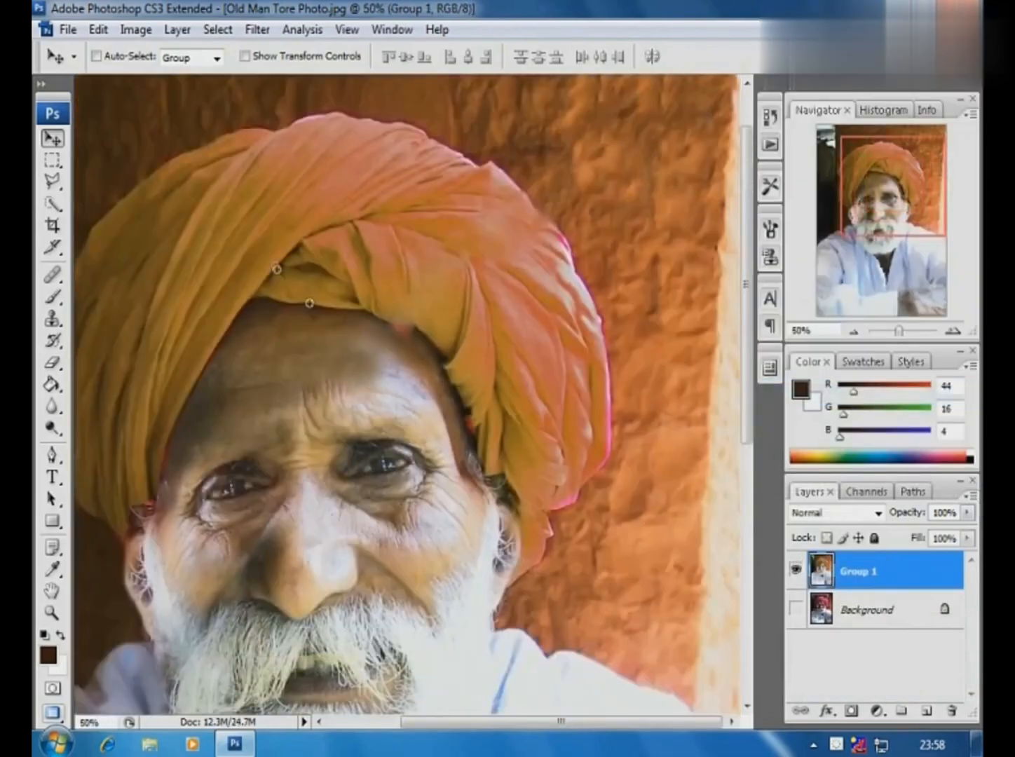
{"action": "left_click_drag", "start_coordinate": [276, 269], "coordinate": [546, 512]}
{"action": "left_click", "coordinate": [56, 322]}
{"action": "left_click_drag", "start_coordinate": [252, 168], "coordinate": [558, 356]}
{"action": "key", "text": "bracketleft"}
{"action": "key", "text": "bracketleft"}
{"action": "key", "text": "bracketleft"}
{"action": "key", "text": "bracketleft"}
{"action": "left_click", "coordinate": [468, 419], "text": "alt"}
{"action": "mouse_move", "coordinate": [442, 394]}
{"action": "left_mouse_down"}
{"action": "mouse_move", "coordinate": [361, 355]}
{"action": "mouse_move", "coordinate": [319, 383]}
{"action": "mouse_move", "coordinate": [261, 348]}
{"action": "mouse_move", "coordinate": [267, 369]}
{"action": "left_mouse_up"}
{"action": "left_click_drag", "start_coordinate": [558, 456], "coordinate": [587, 485]}
{"action": "scroll", "coordinate": [394, 412], "scroll_direction": "down", "scroll_amount": 5}
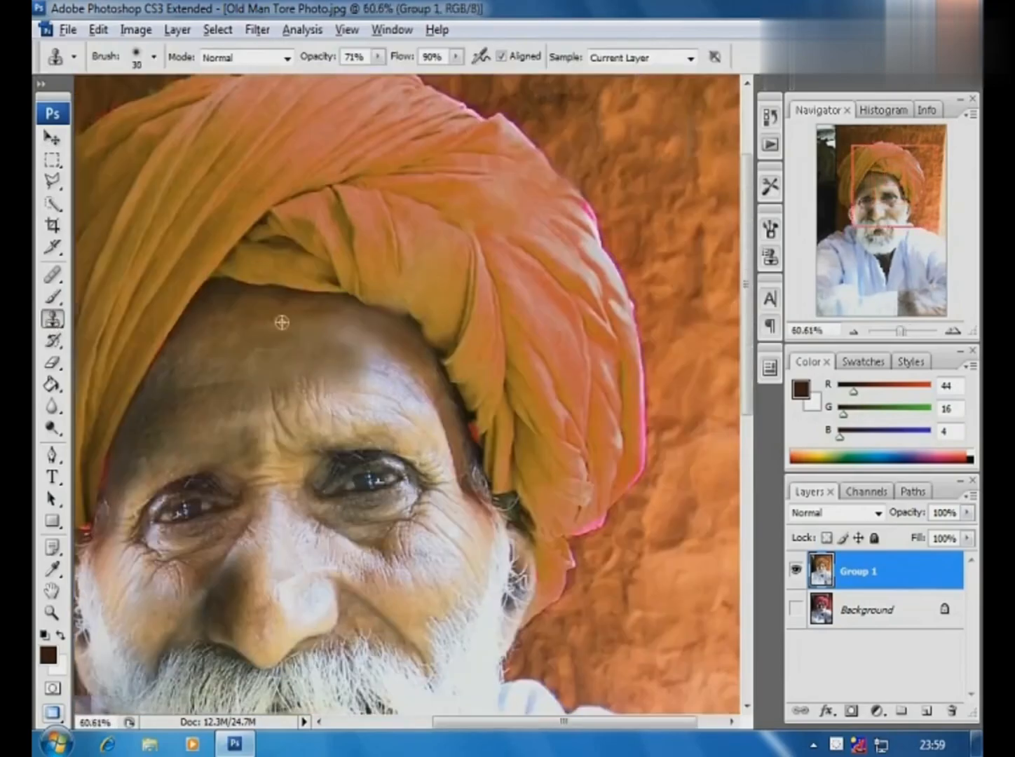
- Enlarge the Clone Stamp brush to 90 and even out the blotchy skin on the forehead
{"action": "key", "text": "bracketright"}
{"action": "key", "text": "bracketright"}
{"action": "key", "text": "bracketright"}
{"action": "key", "text": "bracketright"}
{"action": "key", "text": "bracketright"}
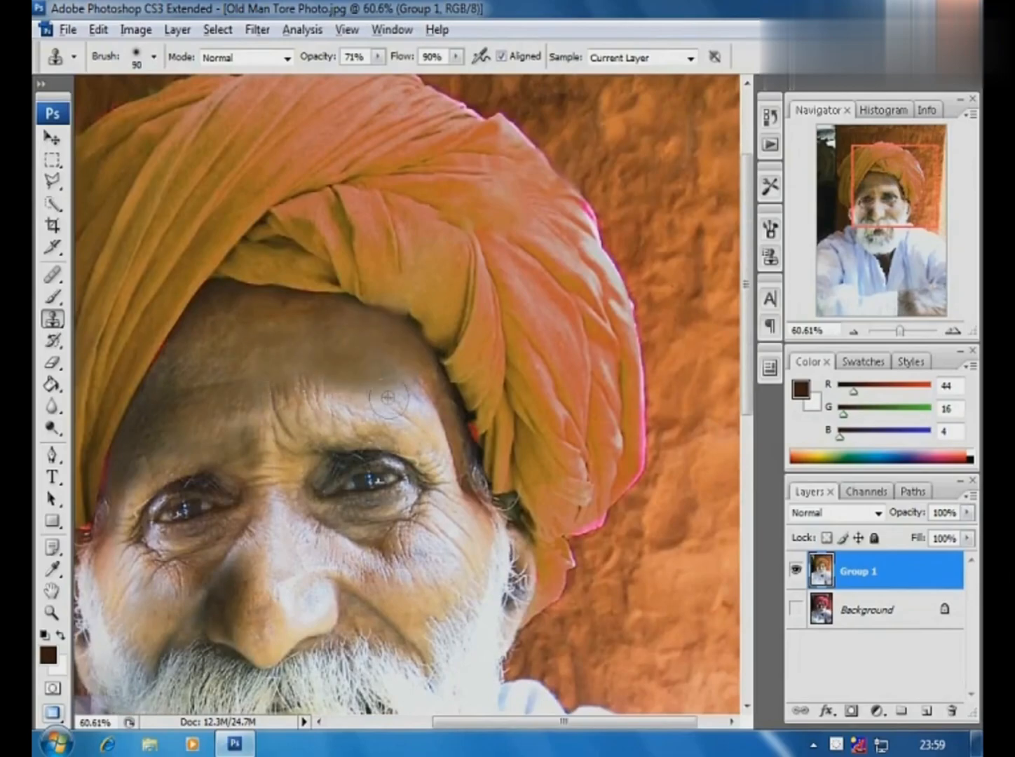
{"action": "left_click", "coordinate": [264, 456], "text": "ctrl+alt"}
{"action": "left_click", "coordinate": [385, 469], "text": "ctrl+alt"}
- Lower the Clone Stamp flow to 40% and soften the dark patch beside the nose and the remaining uneven forehead skin
{"action": "left_click_drag", "start_coordinate": [262, 324], "coordinate": [489, 544]}
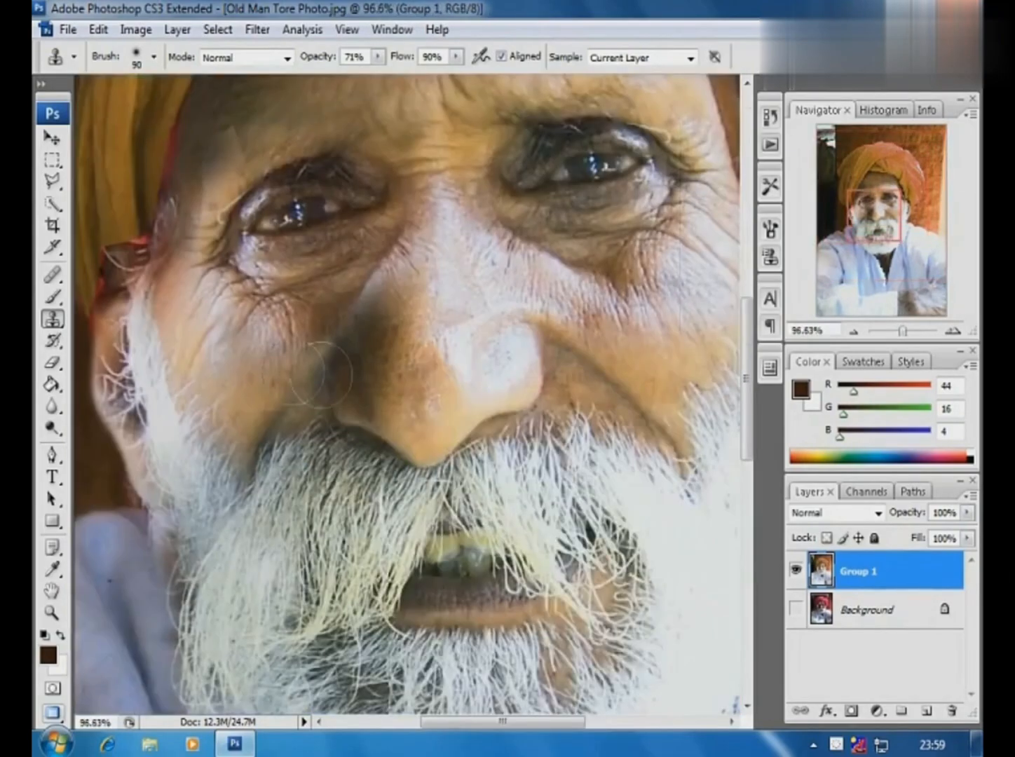
{"action": "left_click_drag", "start_coordinate": [455, 57], "coordinate": [420, 78]}
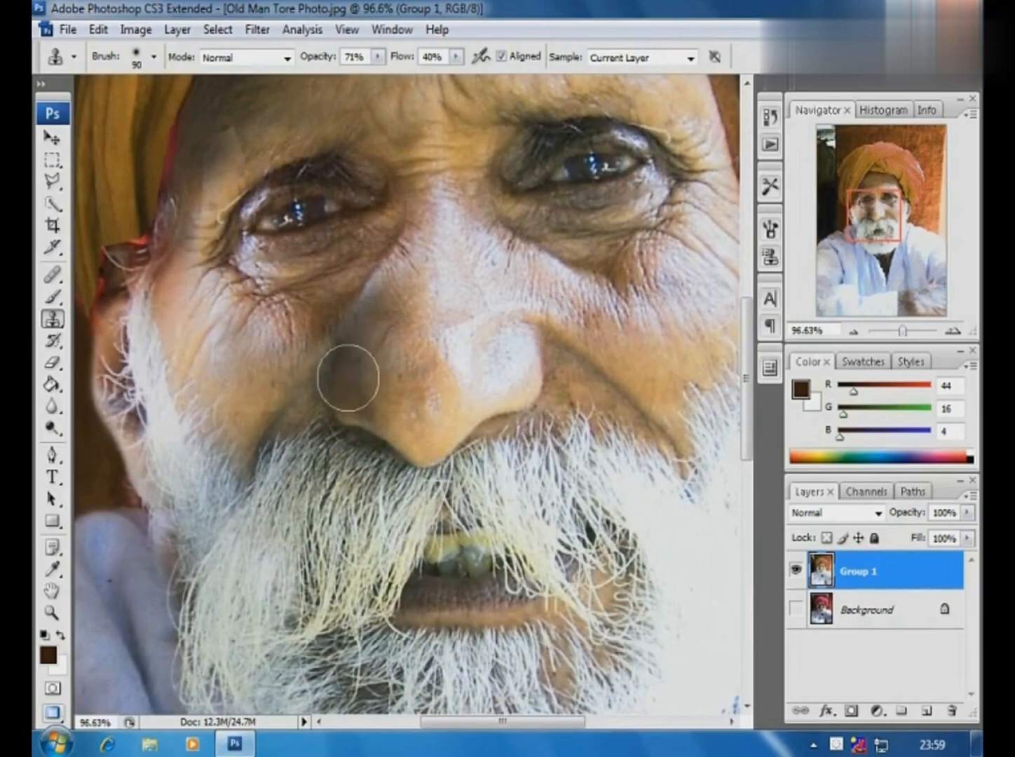
{"action": "left_click", "coordinate": [444, 360], "text": "ctrl+alt"}
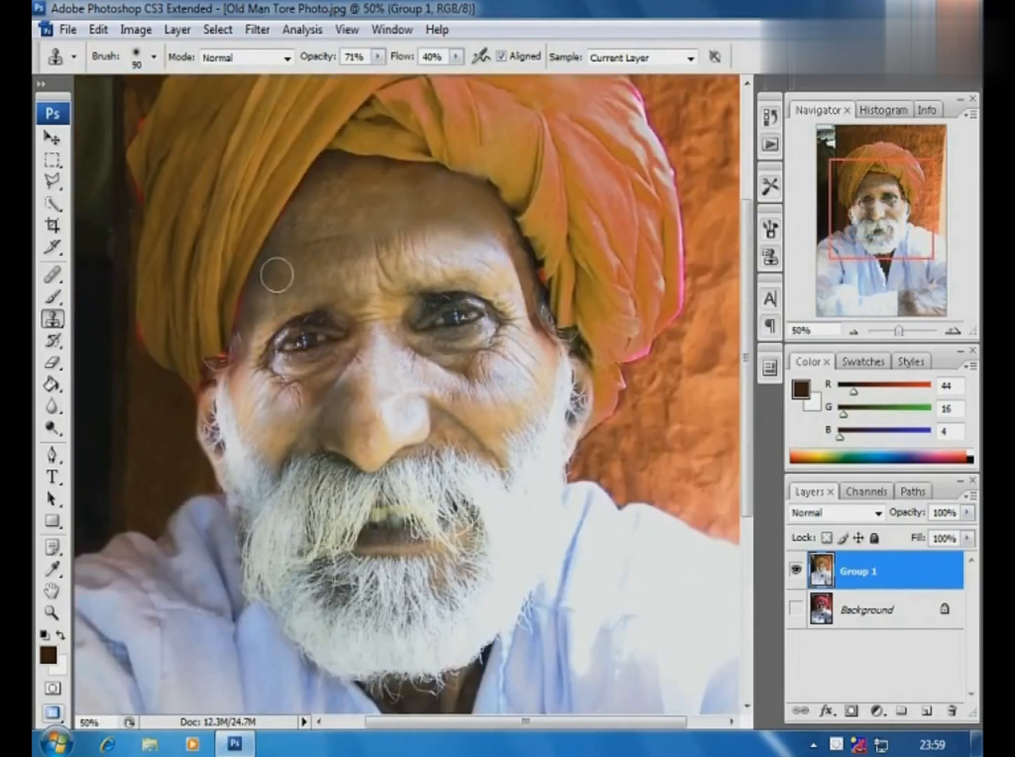
{"action": "left_click", "coordinate": [377, 264], "text": "ctrl+alt"}
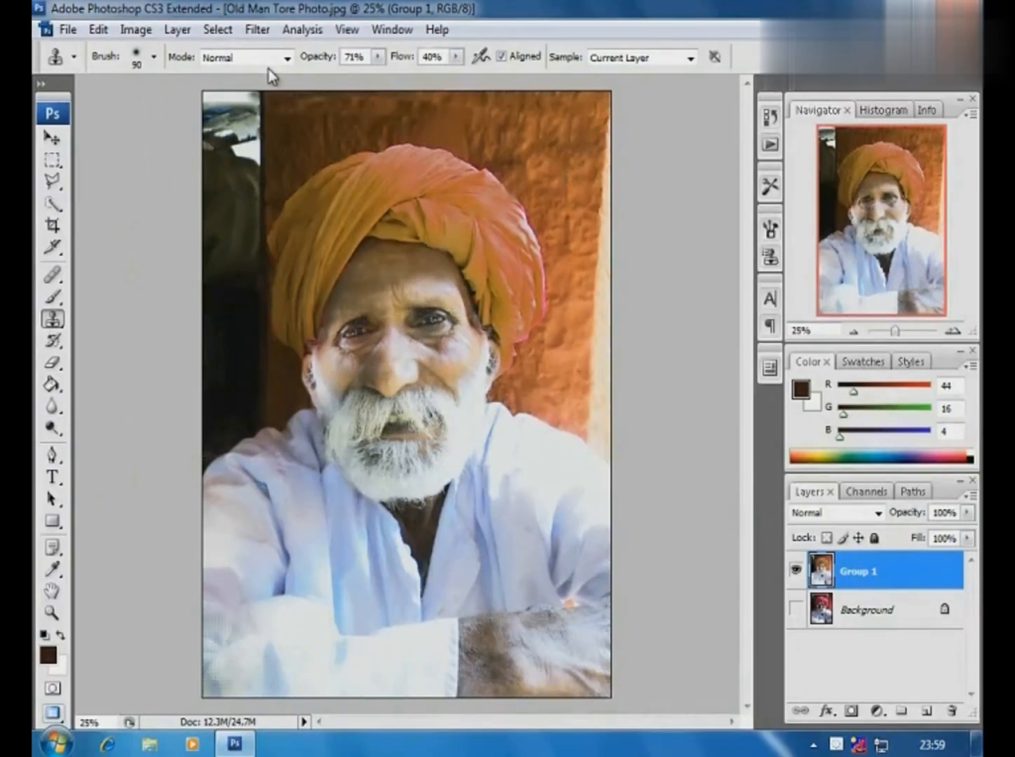
- Start the Reduce Noise filter on the Group 1 layer in Advanced mode and set the Blue channel strength to 10
{"action": "left_click", "coordinate": [258, 30]}
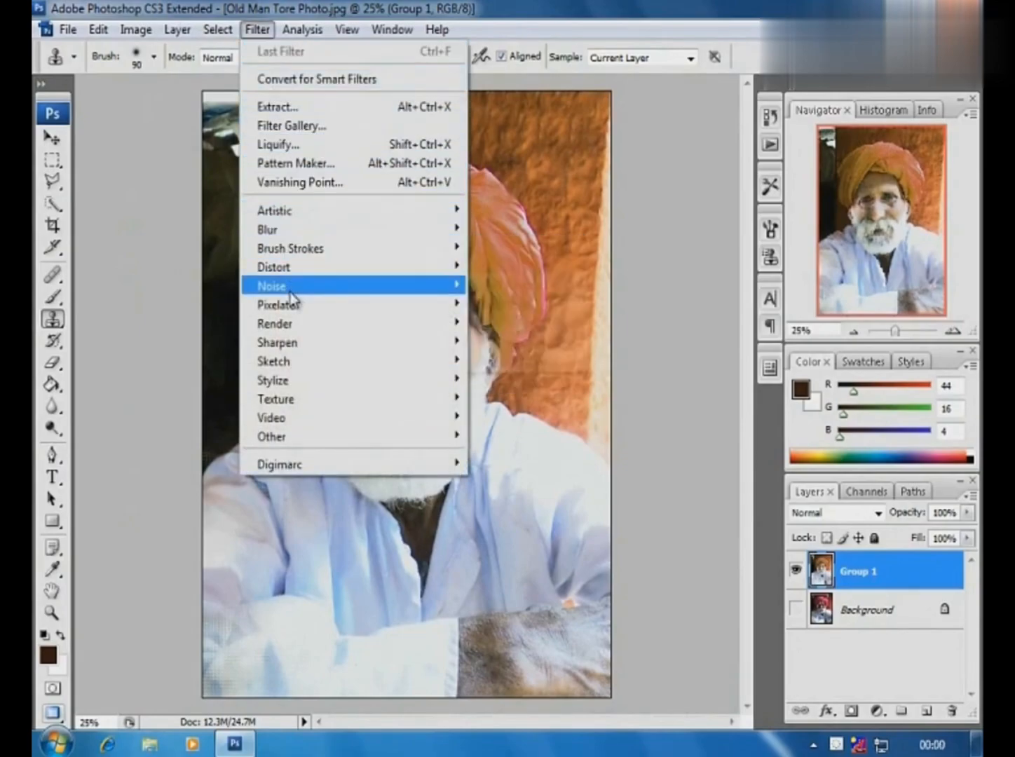
{"action": "mouse_move", "coordinate": [289, 288]}
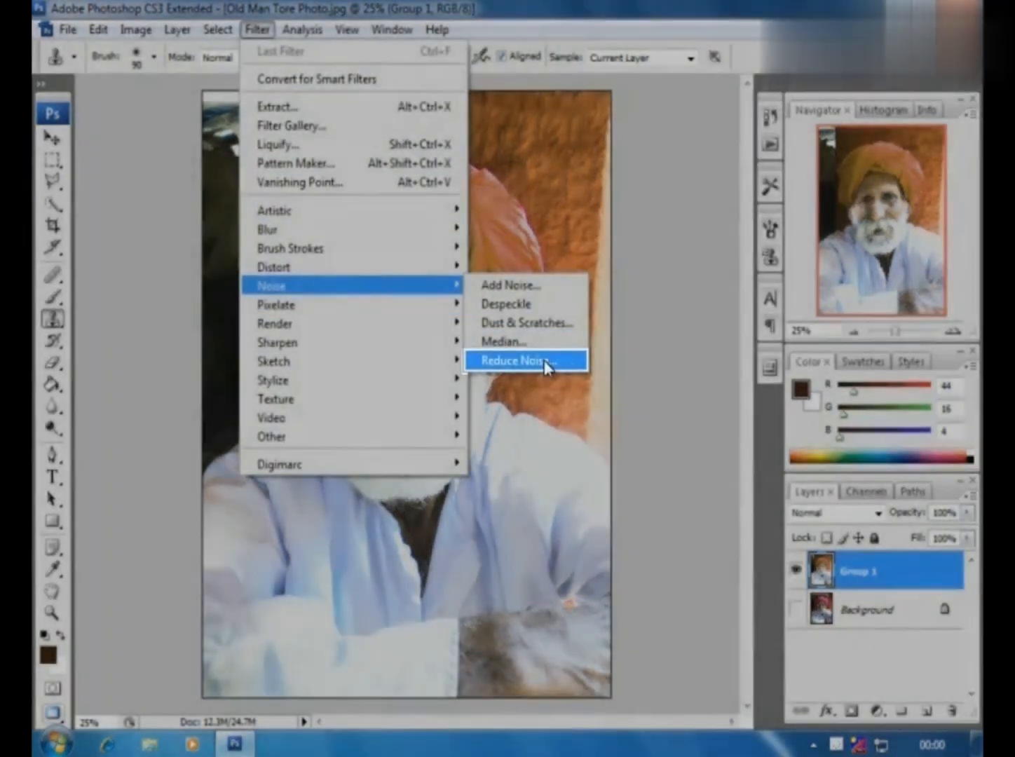
{"action": "left_click", "coordinate": [545, 364]}
{"action": "left_click_drag", "start_coordinate": [331, 31], "coordinate": [393, 48]}
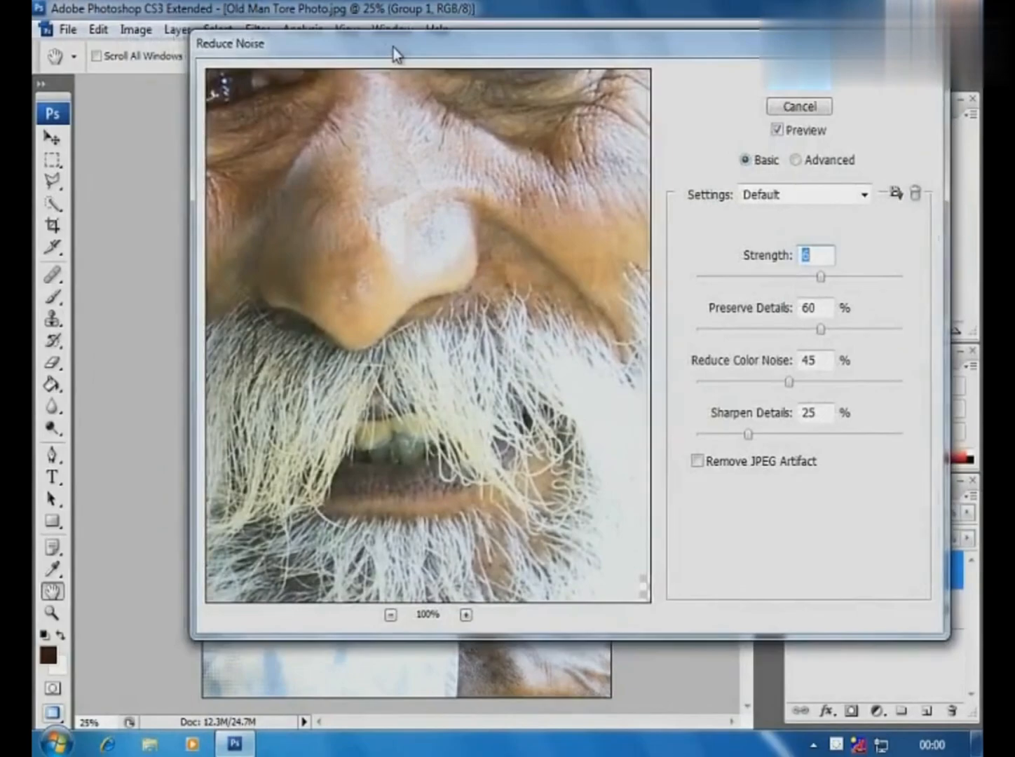
{"action": "left_click", "coordinate": [796, 161]}
{"action": "left_click", "coordinate": [756, 223]}
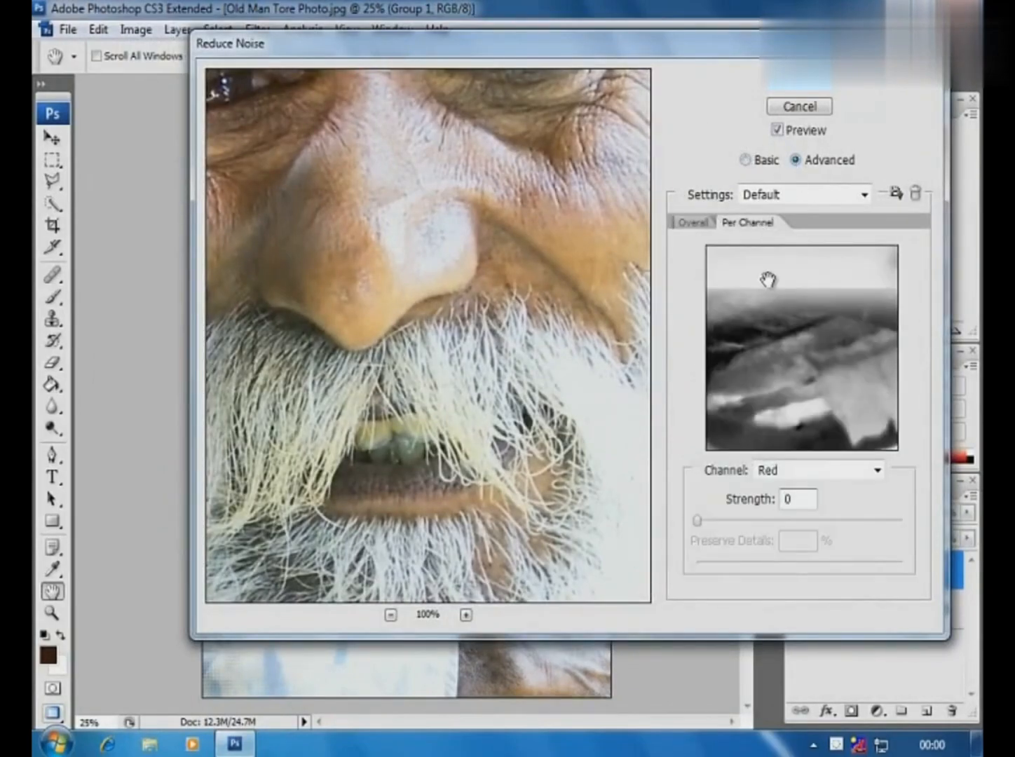
{"action": "left_click", "coordinate": [876, 470]}
{"action": "left_click", "coordinate": [824, 517]}
{"action": "left_click_drag", "start_coordinate": [696, 520], "coordinate": [901, 531]}
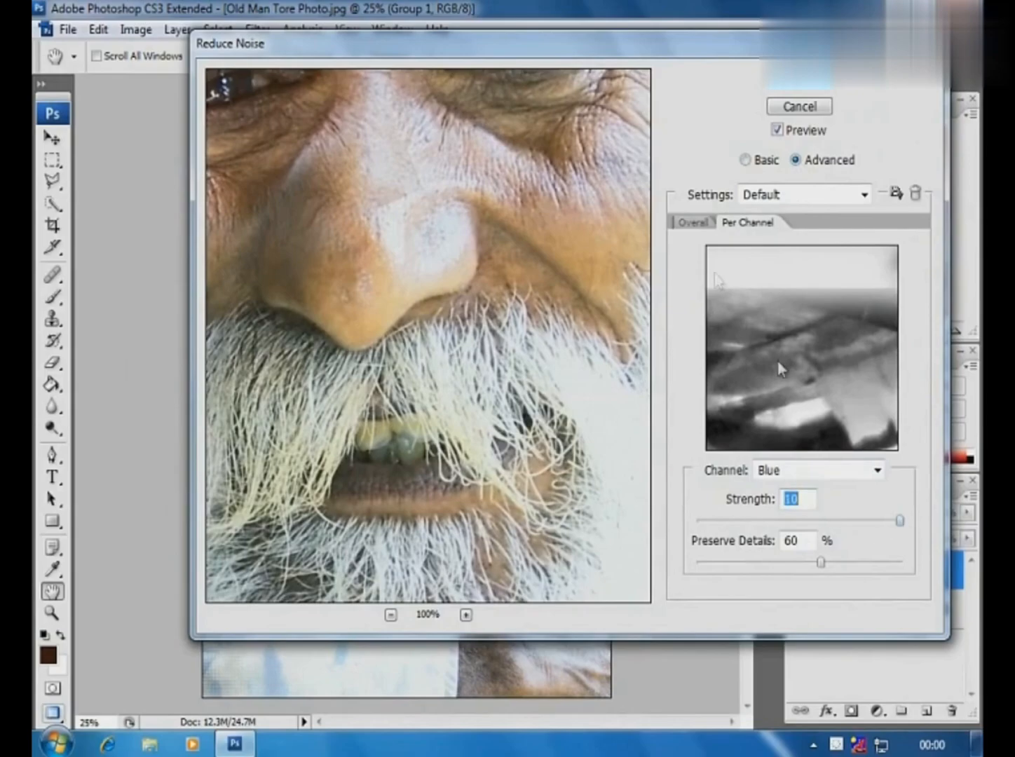
- Set the Red channel's noise reduction strength to 9 and its Preserve Details to 12%
{"action": "left_click", "coordinate": [877, 469]}
{"action": "left_click", "coordinate": [791, 487]}
{"action": "left_click_drag", "start_coordinate": [707, 525], "coordinate": [801, 523]}
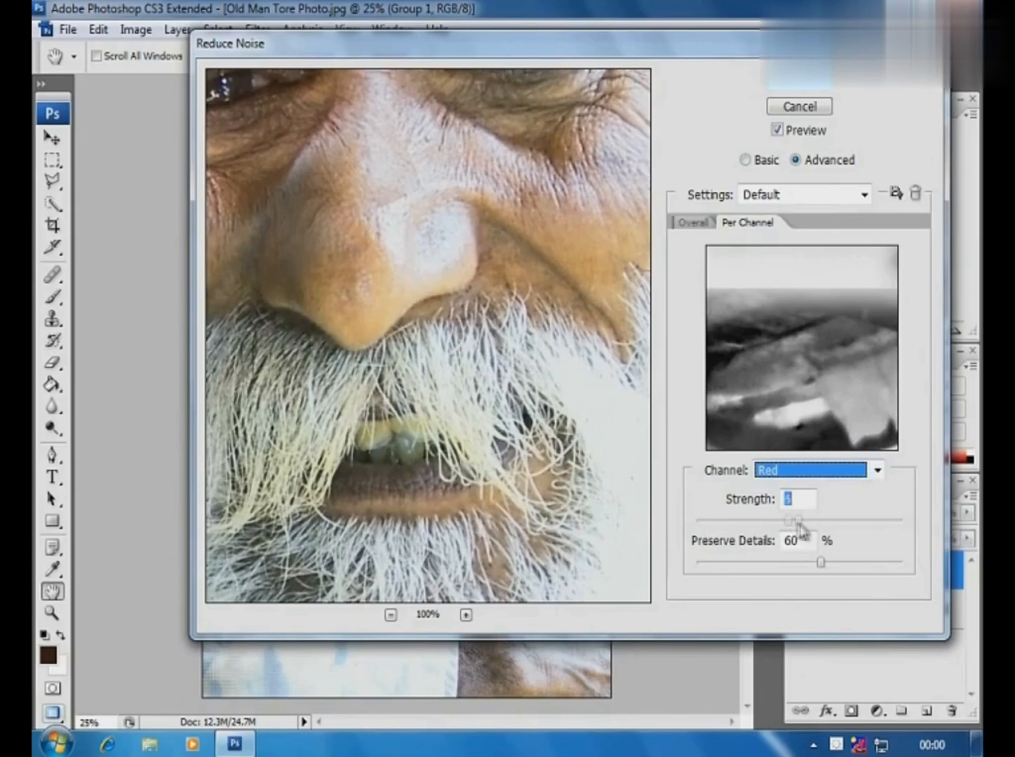
{"action": "left_click", "coordinate": [390, 614]}
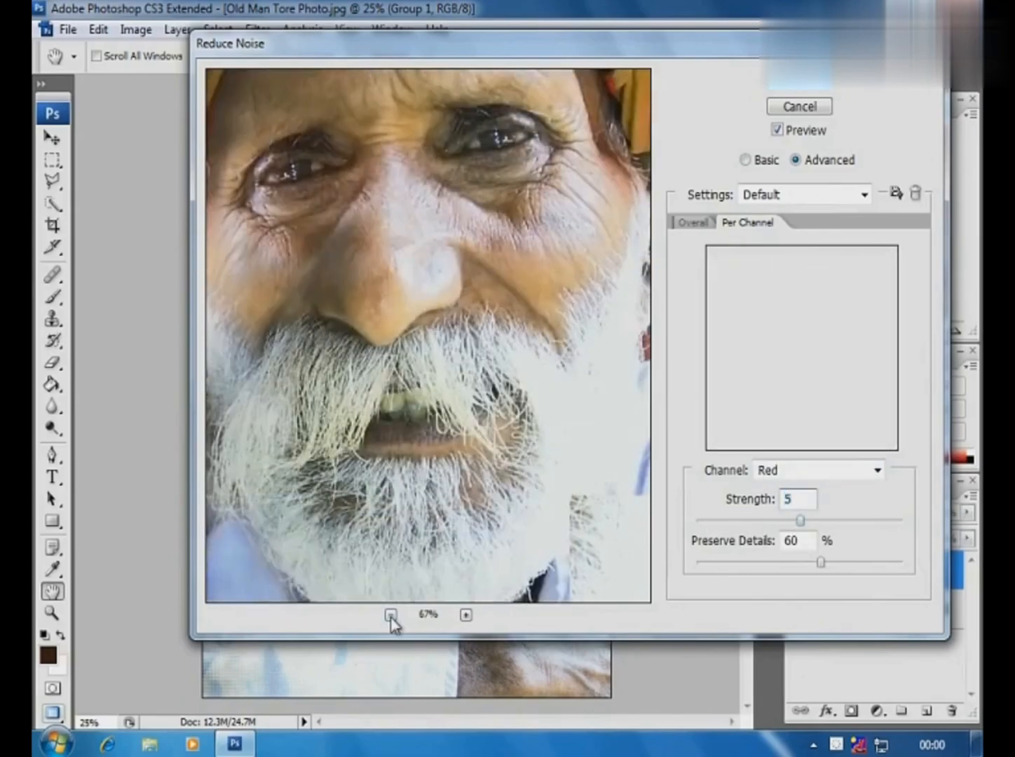
{"action": "left_click", "coordinate": [391, 614]}
{"action": "left_click", "coordinate": [391, 615]}
{"action": "left_click_drag", "start_coordinate": [820, 561], "coordinate": [866, 562]}
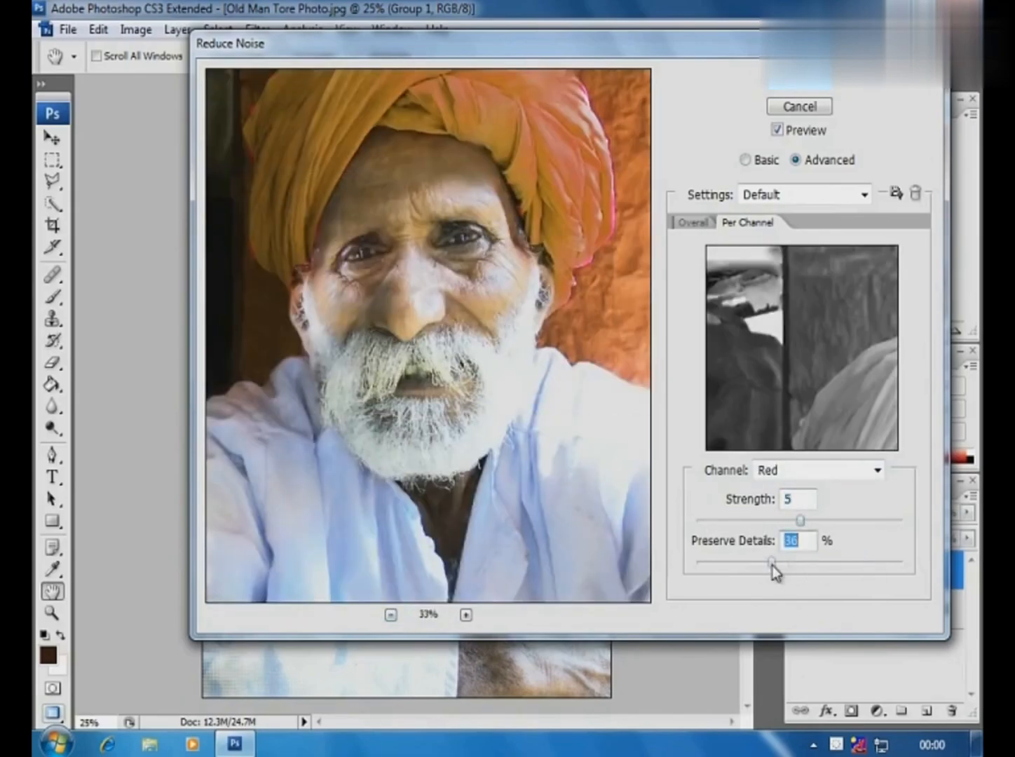
{"action": "left_click", "coordinate": [803, 520]}
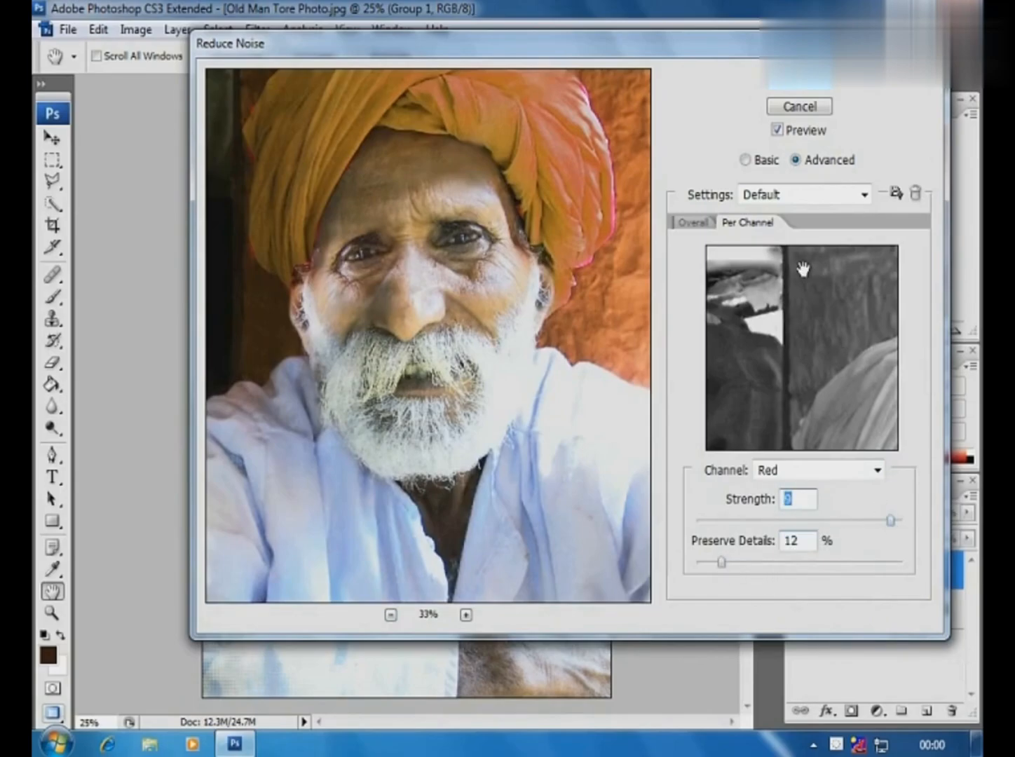
- Set the Green channel's strength to 10 and Preserve Details to 5%, and apply the noise reduction
{"action": "left_click", "coordinate": [877, 471]}
{"action": "left_click", "coordinate": [798, 505]}
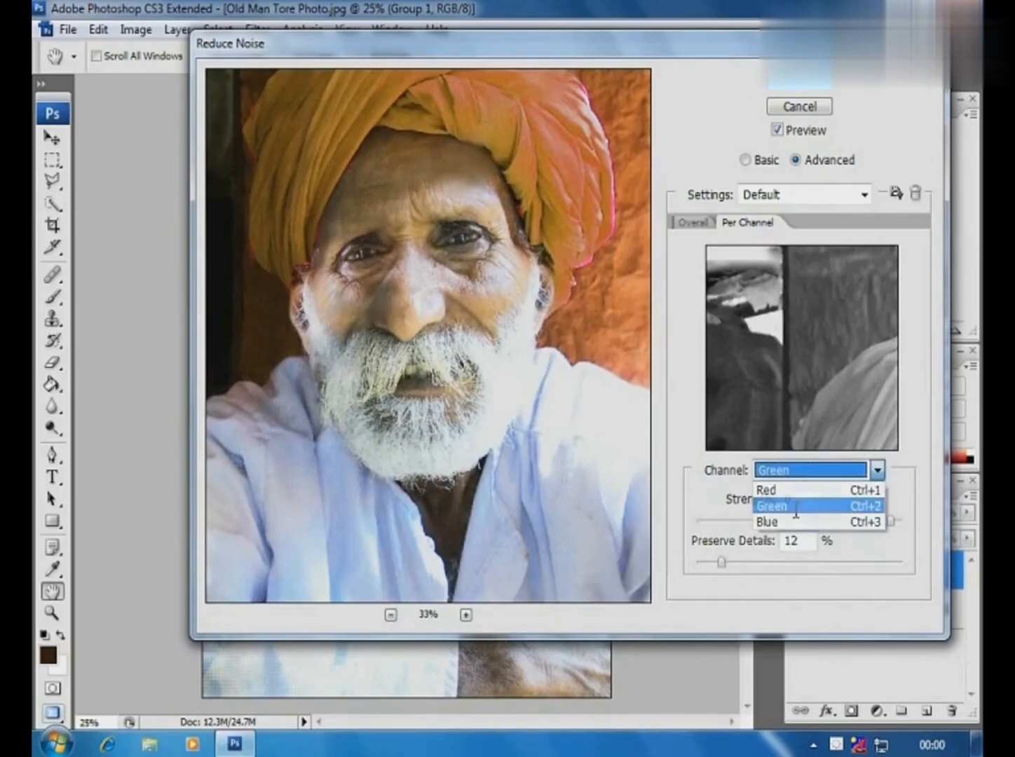
{"action": "left_click_drag", "start_coordinate": [698, 520], "coordinate": [897, 526]}
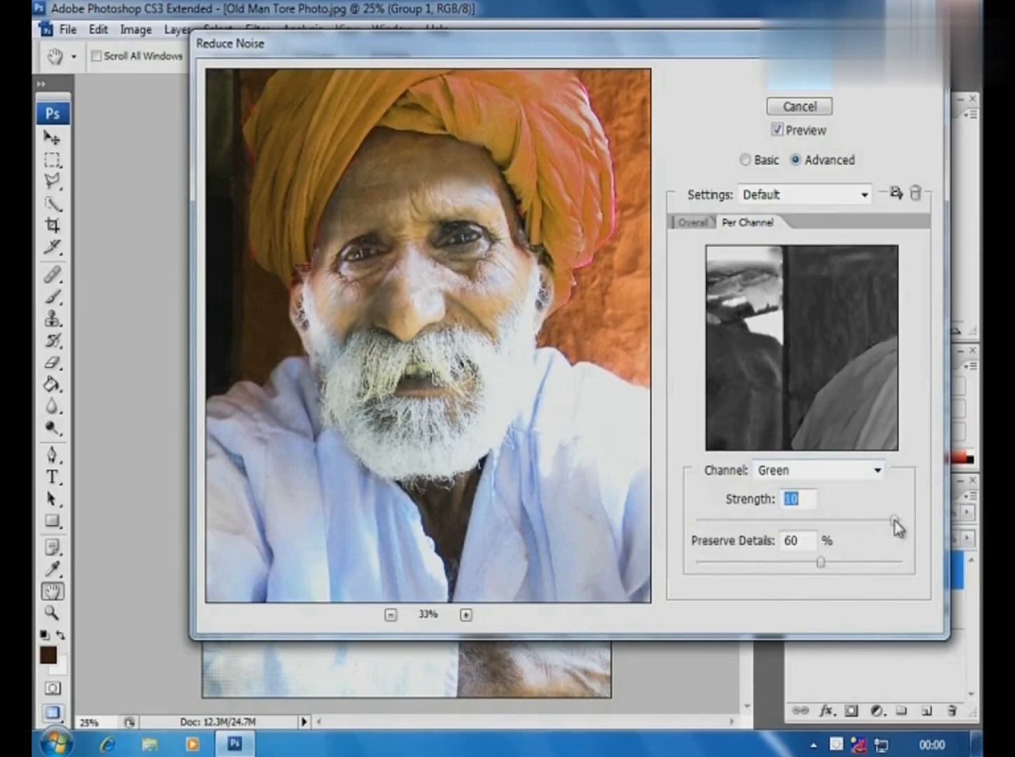
{"action": "left_click_drag", "start_coordinate": [822, 562], "coordinate": [708, 565]}
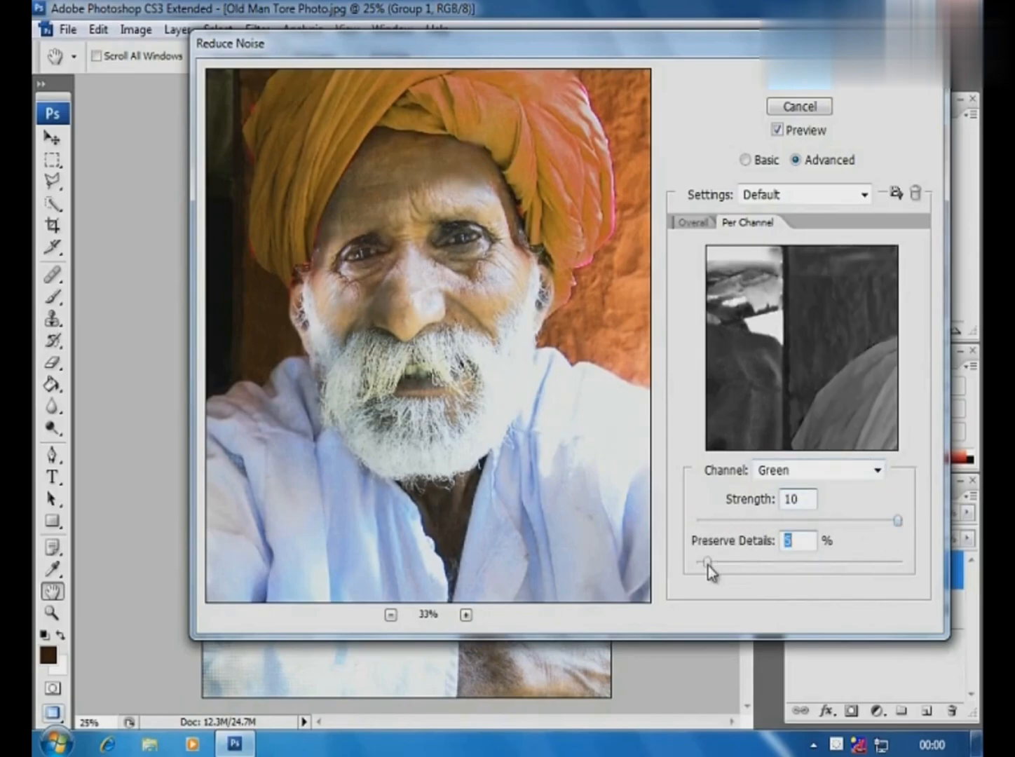
{"action": "left_click", "coordinate": [799, 87]}
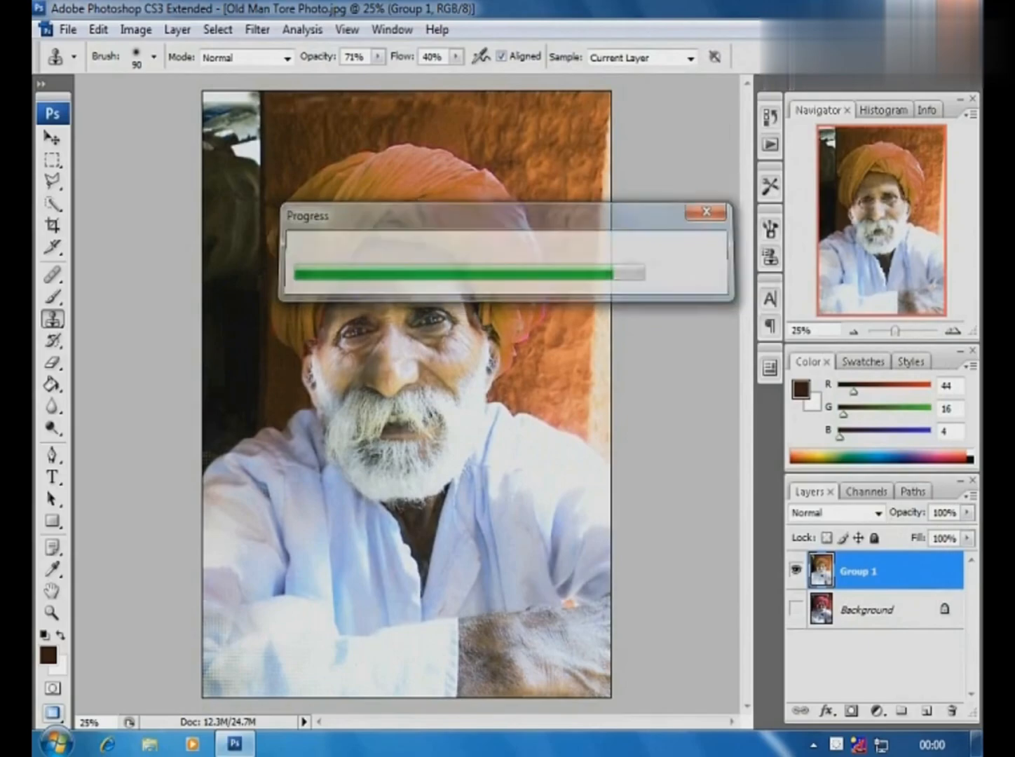
- Show the Background layer and toggle the Group 1 layer's visibility to compare the restoration with the original photo
{"action": "left_click", "coordinate": [796, 611]}
{"action": "left_click", "coordinate": [796, 572]}
{"action": "left_click", "coordinate": [796, 572]}
{"action": "left_click", "coordinate": [796, 572]}
{"action": "left_click", "coordinate": [796, 572]}
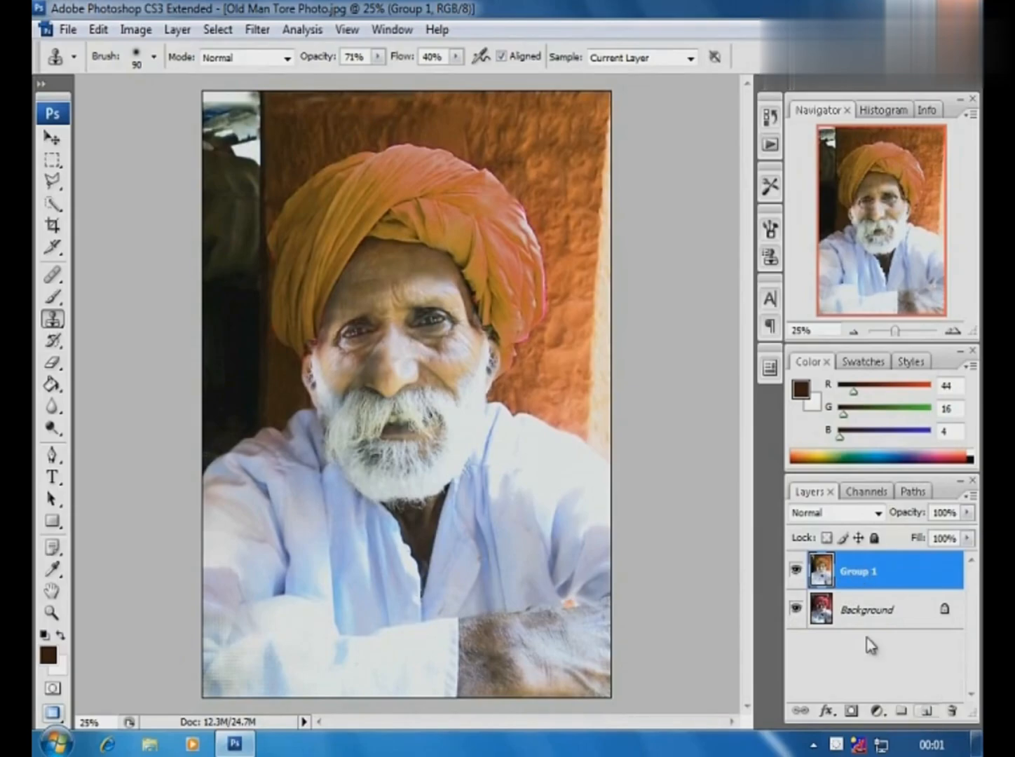
- Duplicate the Group 1 layer and apply a High Pass filter to the copy with a radius smaller than the default
{"action": "left_click_drag", "start_coordinate": [853, 572], "coordinate": [926, 709]}
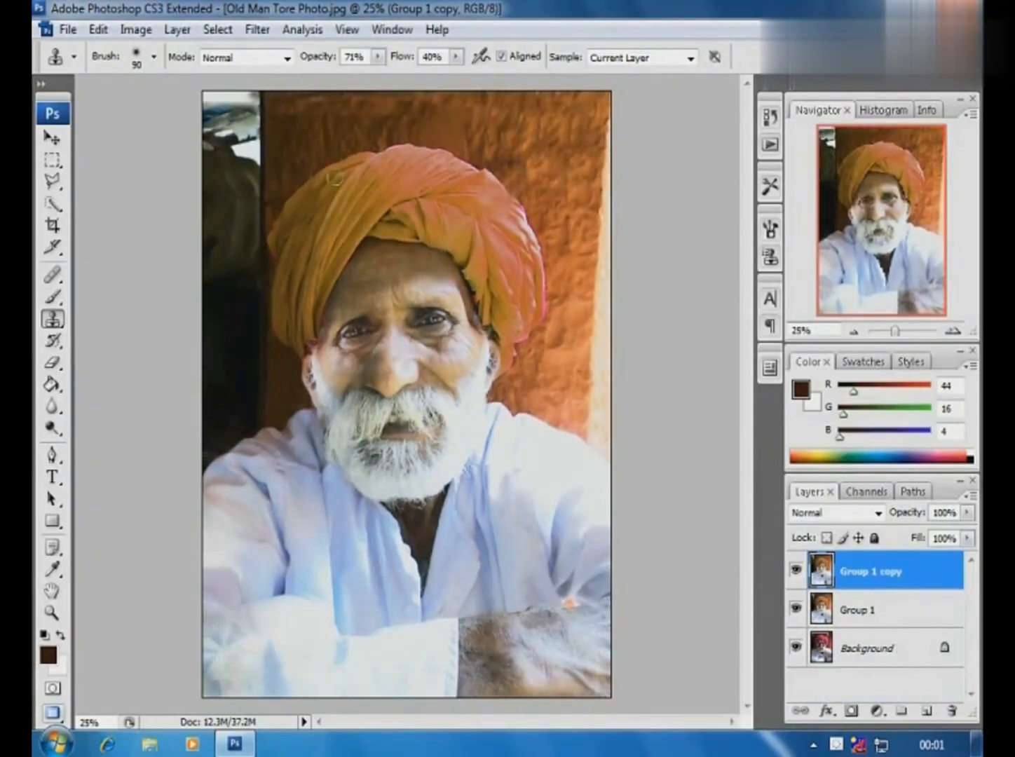
{"action": "left_click", "coordinate": [257, 29]}
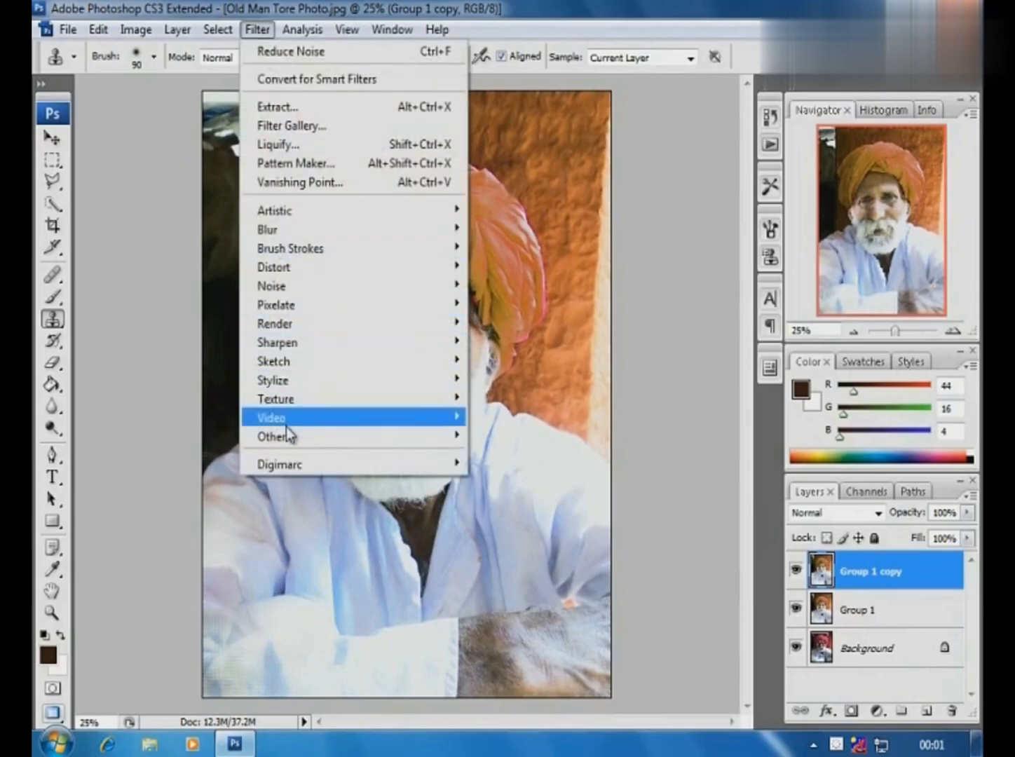
{"action": "mouse_move", "coordinate": [289, 437]}
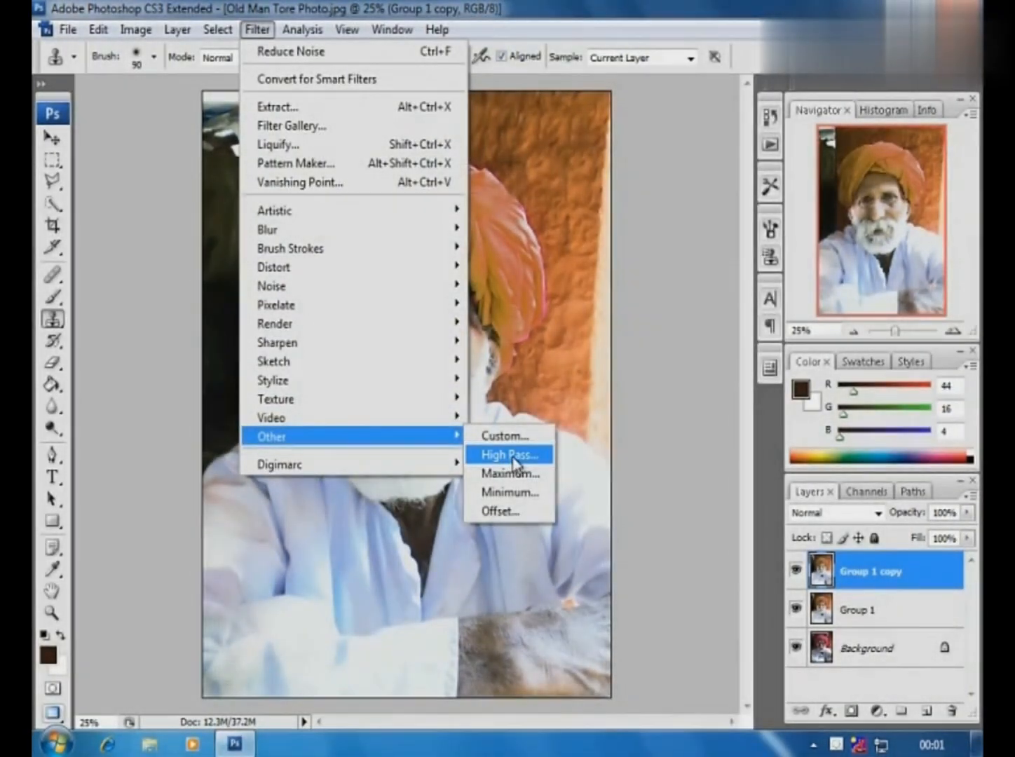
{"action": "left_click", "coordinate": [515, 455]}
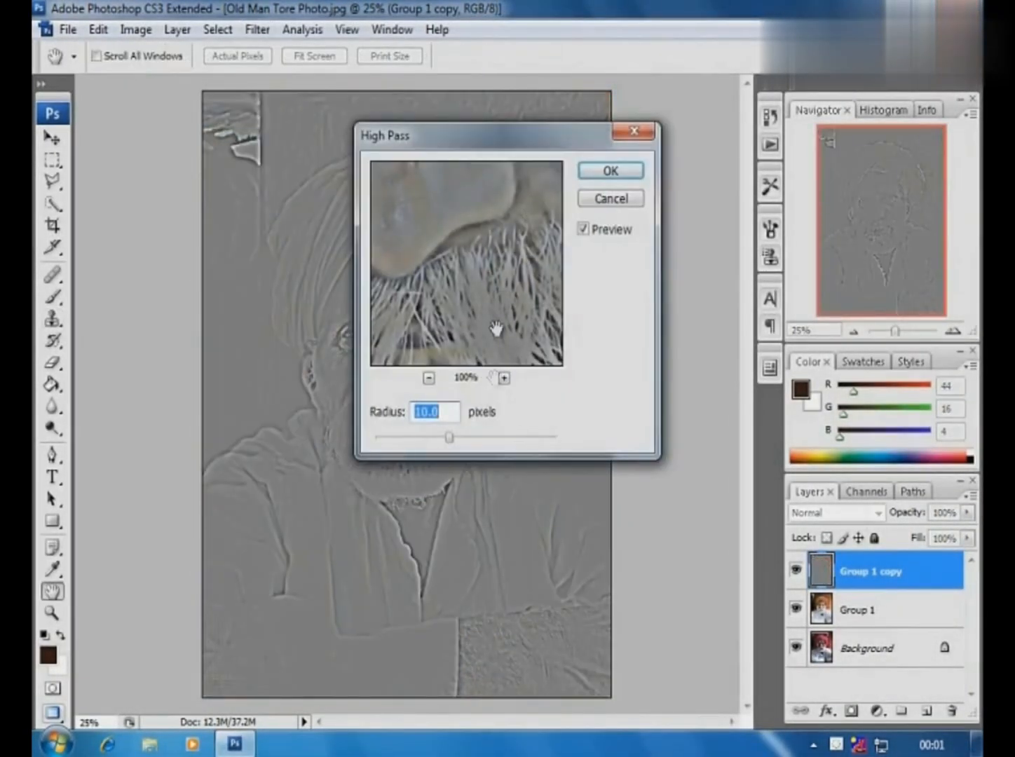
{"action": "mouse_move", "coordinate": [449, 437]}
{"action": "left_mouse_down"}
{"action": "mouse_move", "coordinate": [401, 442]}
{"action": "mouse_move", "coordinate": [430, 440]}
{"action": "left_mouse_up"}
{"action": "left_click_drag", "start_coordinate": [468, 137], "coordinate": [657, 140]}
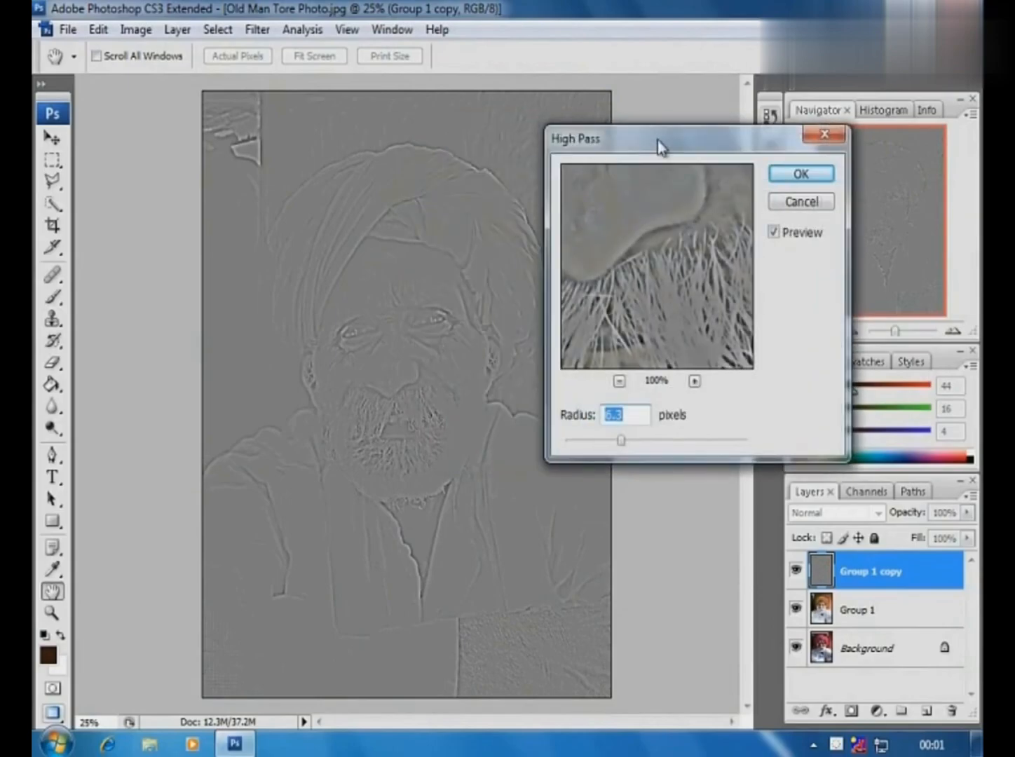
{"action": "left_click_drag", "start_coordinate": [620, 440], "coordinate": [598, 442]}
{"action": "left_click", "coordinate": [801, 174]}
- Set the blend mode of the Group 1 copy layer to Overlay
{"action": "key", "text": "s"}
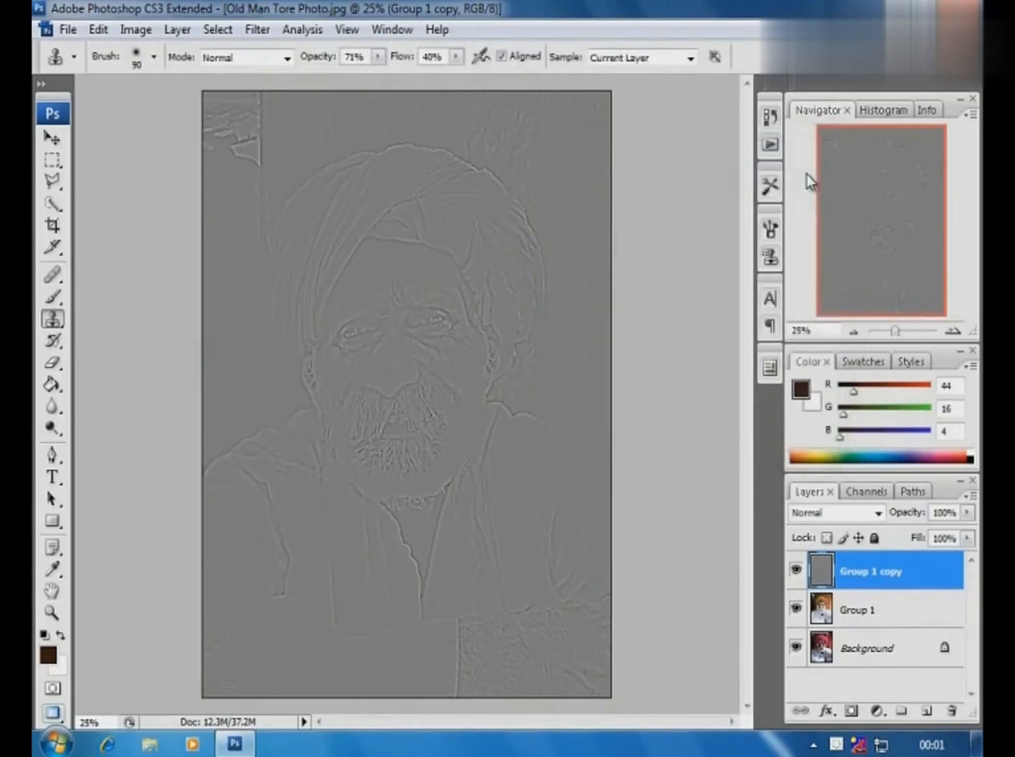
{"action": "left_click", "coordinate": [877, 512]}
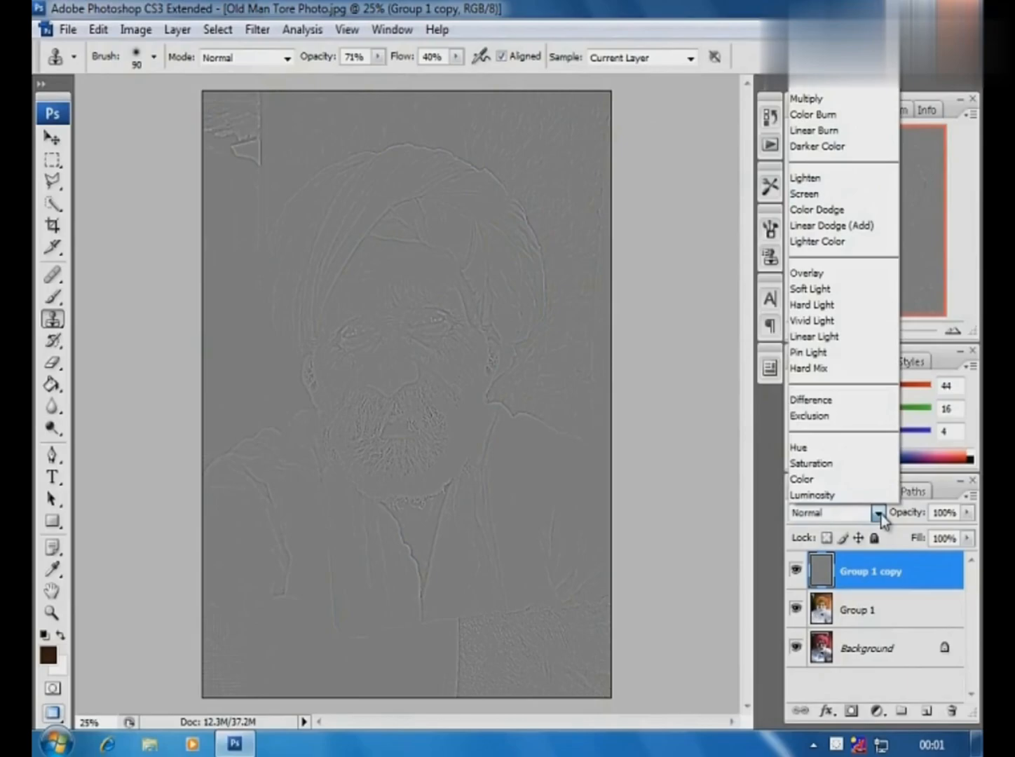
{"action": "left_click", "coordinate": [846, 273]}
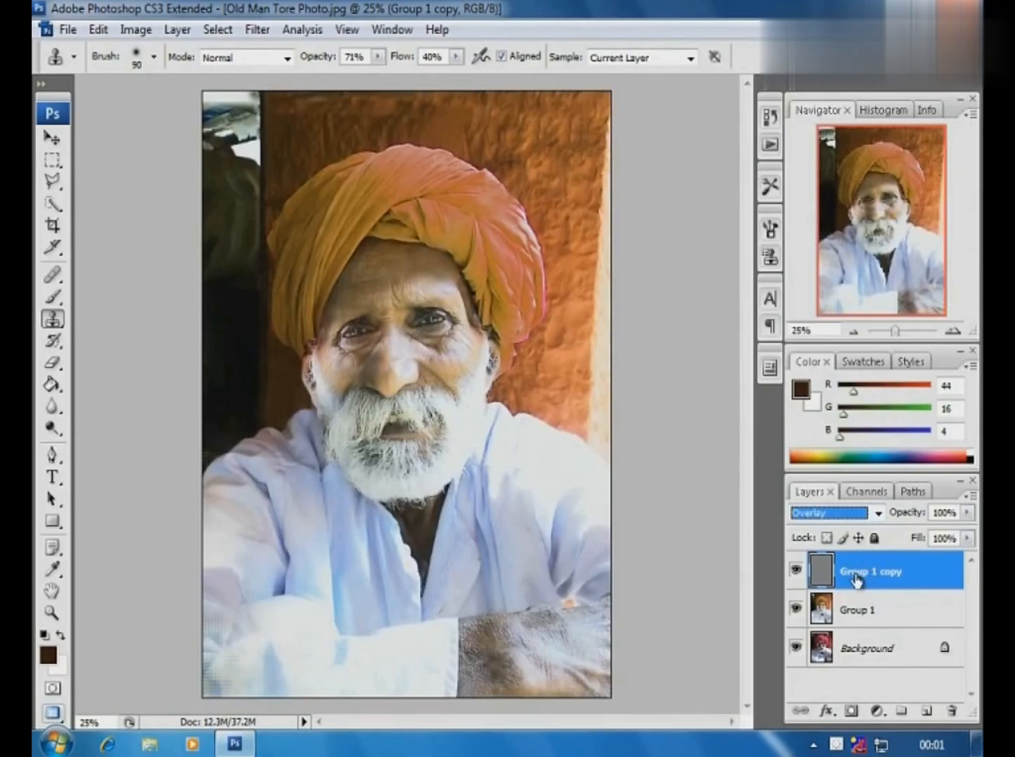
- Apply Curves to the Group 1 copy layer, lowering the midtone point to input 121, output 101, and anchoring the highlights near the diagonal
{"action": "key", "text": "ctrl+m"}
{"action": "left_click_drag", "start_coordinate": [763, 293], "coordinate": [760, 331]}
{"action": "left_click_drag", "start_coordinate": [804, 289], "coordinate": [801, 257]}
{"action": "left_click", "coordinate": [763, 331]}
{"action": "left_click_drag", "start_coordinate": [760, 324], "coordinate": [760, 316]}
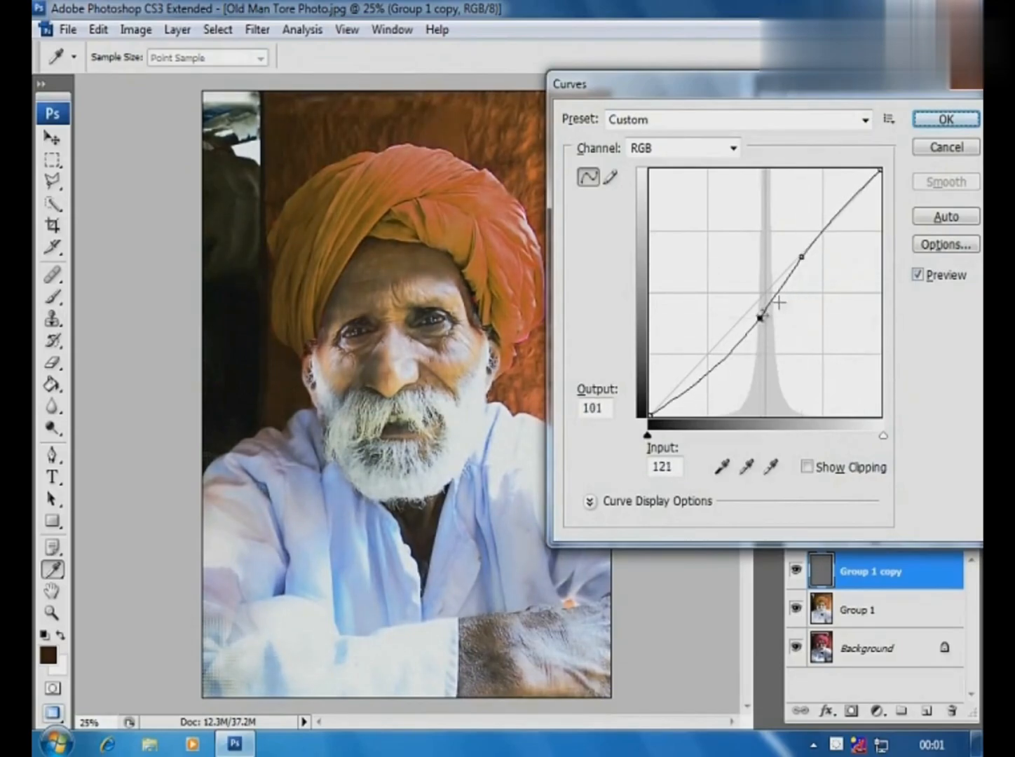
{"action": "mouse_move", "coordinate": [802, 257]}
{"action": "left_mouse_down"}
{"action": "mouse_move", "coordinate": [799, 246]}
{"action": "mouse_move", "coordinate": [807, 251]}
{"action": "left_mouse_up"}
{"action": "left_click", "coordinate": [932, 120]}
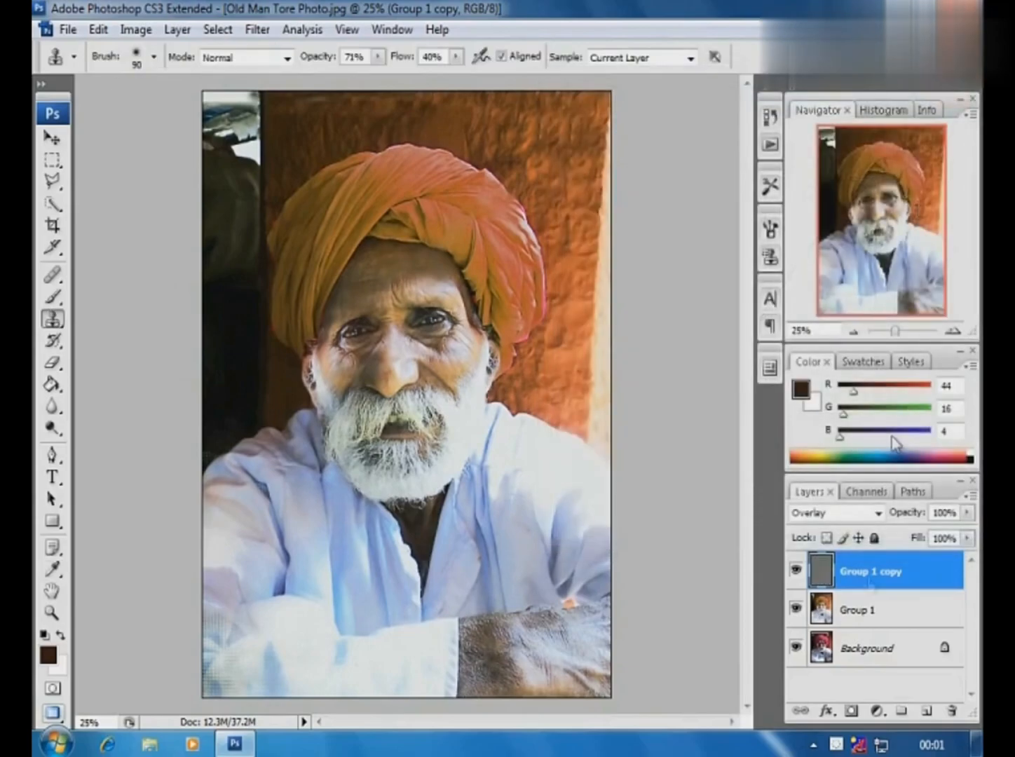
- Toggle between showing only the Background layer and all layers to compare the original photo with the sharpened restoration
{"action": "left_click", "coordinate": [795, 650], "text": "alt"}
{"action": "left_click", "coordinate": [795, 649], "text": "alt"}
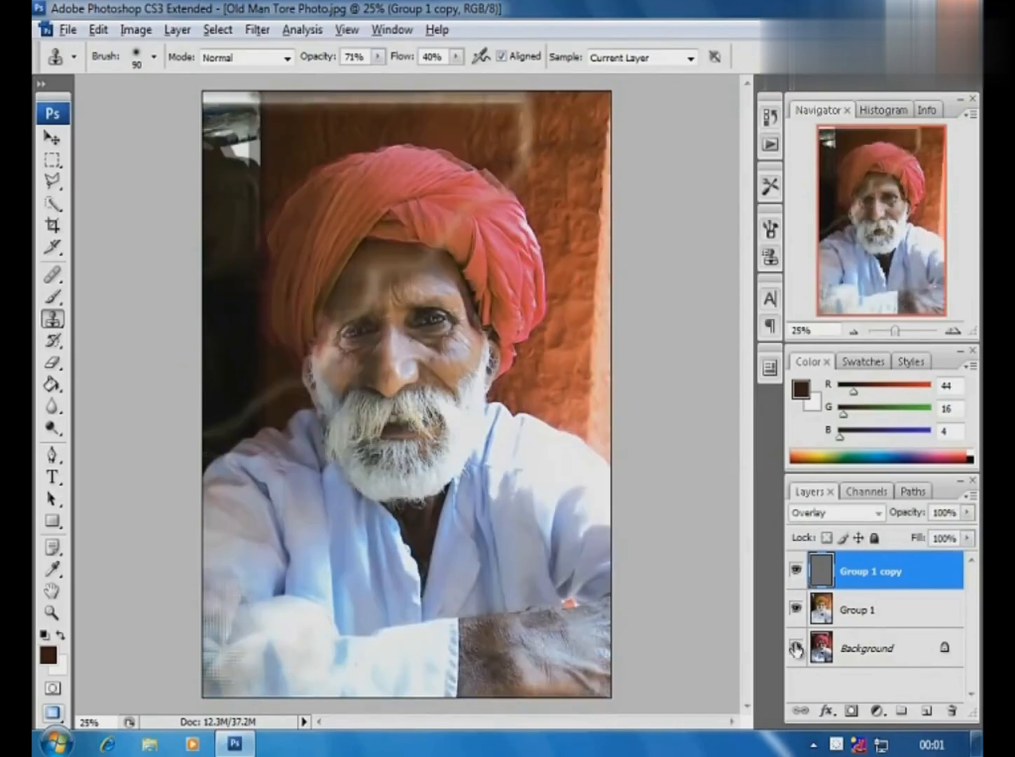
{"action": "left_click", "coordinate": [795, 650], "text": "alt"}
{"action": "left_click", "coordinate": [795, 650], "text": "alt"}
{"action": "left_click", "coordinate": [795, 650], "text": "alt"}
{"action": "left_click", "coordinate": [795, 650], "text": "alt"}
{"action": "left_click", "coordinate": [795, 649], "text": "alt"}
{"action": "left_click", "coordinate": [795, 650], "text": "alt"}
{"action": "left_click", "coordinate": [795, 650], "text": "alt"}
{"action": "left_click", "coordinate": [795, 649], "text": "alt"}
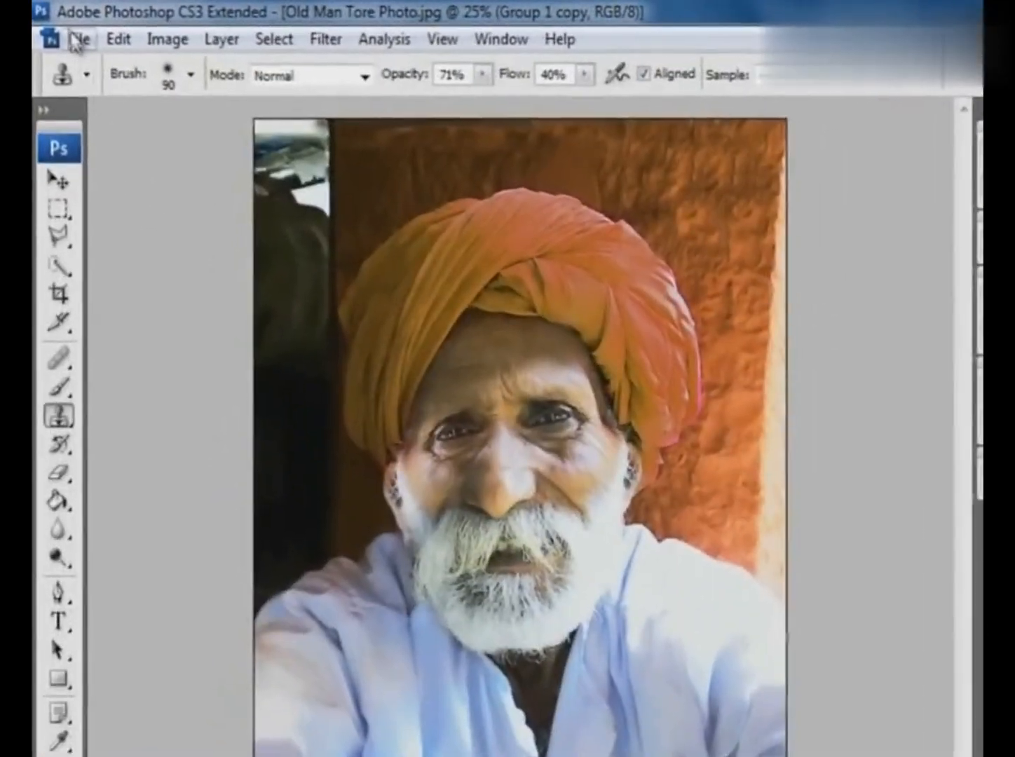
- Save the layered image as Old Man Tore Photo.psd in Photoshop format in the Photo Retouching folder
{"action": "left_click", "coordinate": [78, 39]}
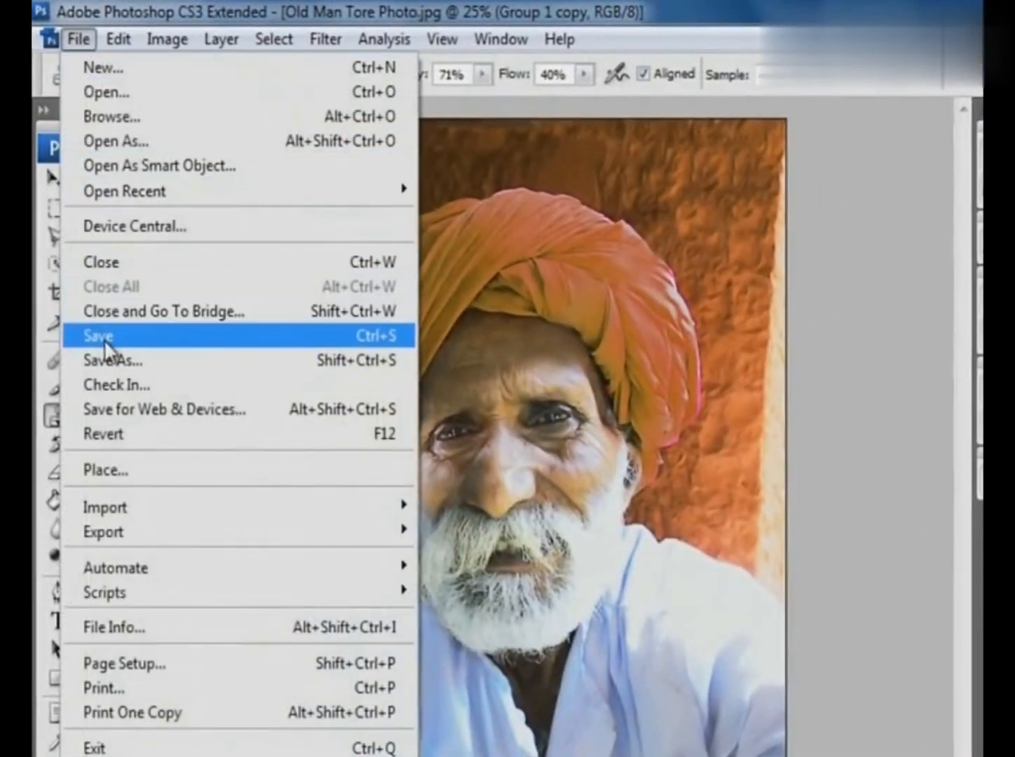
{"action": "left_click", "coordinate": [104, 339]}
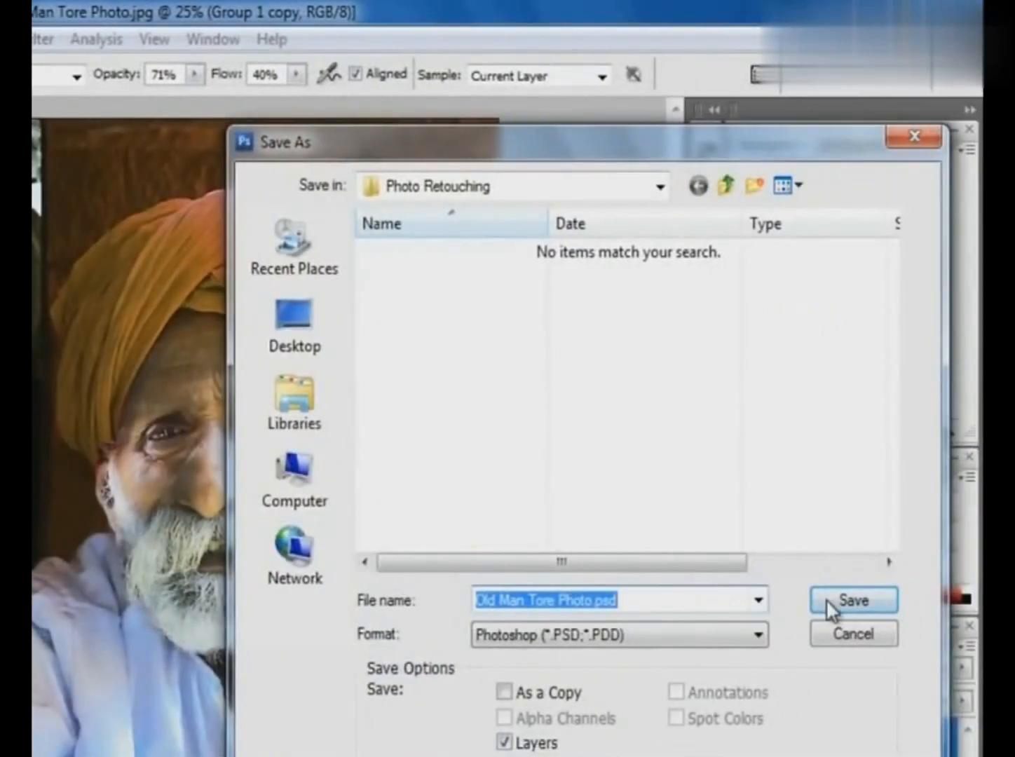
{"action": "left_click", "coordinate": [850, 601]}
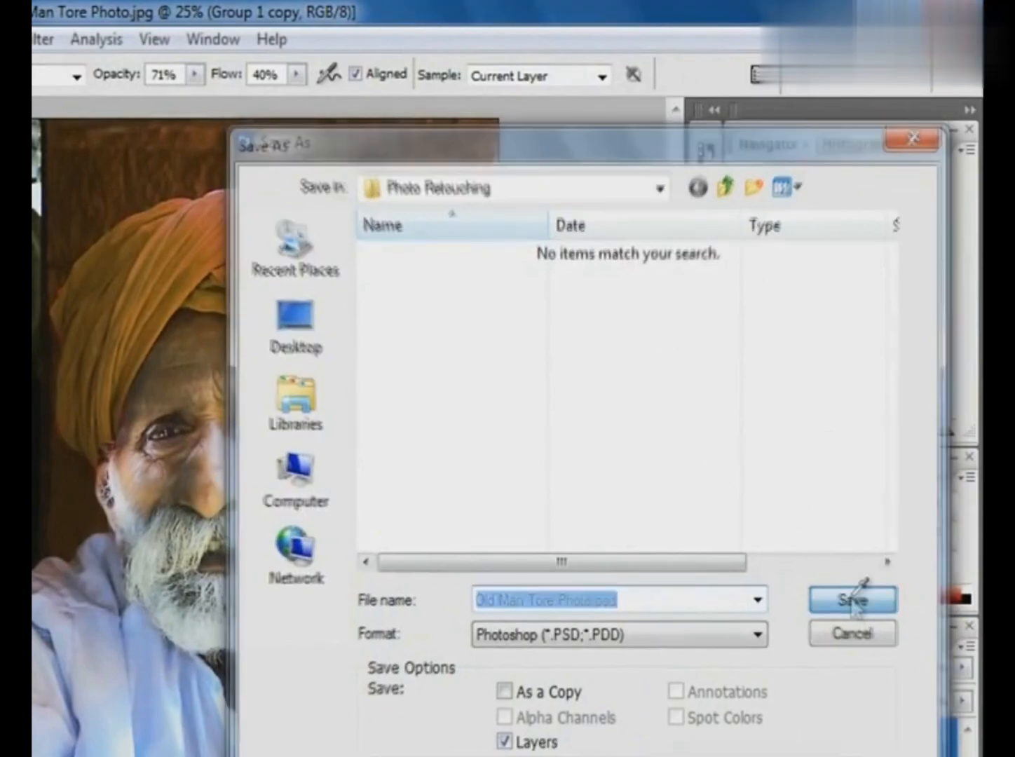
{"action": "left_click", "coordinate": [834, 306]}
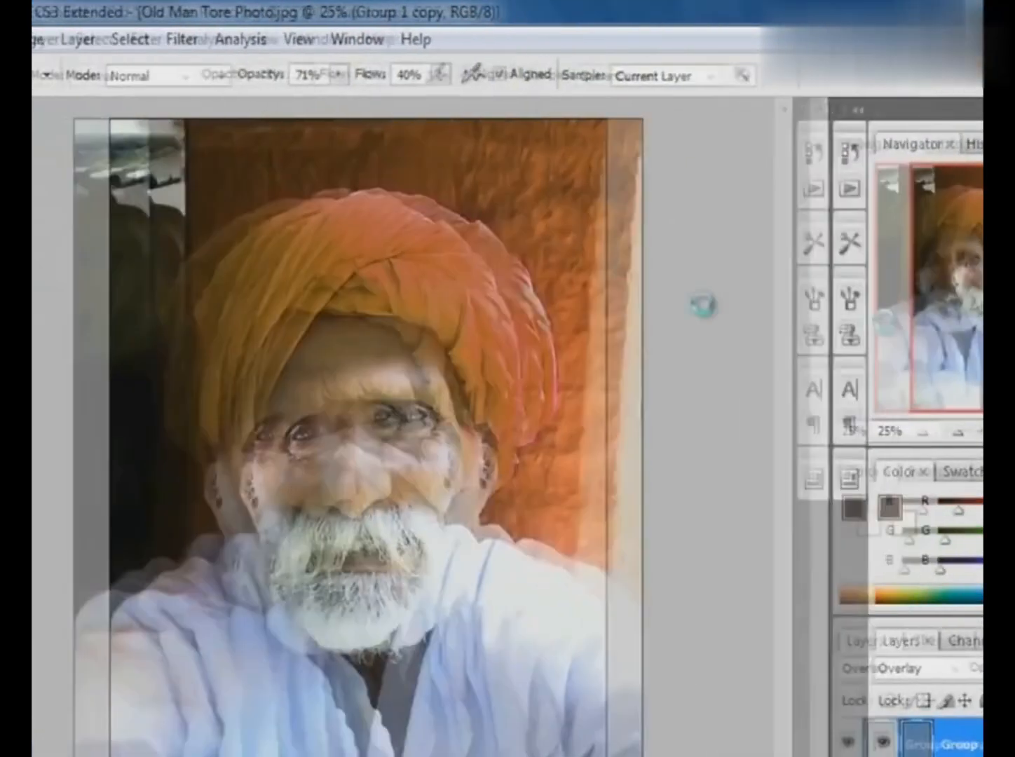